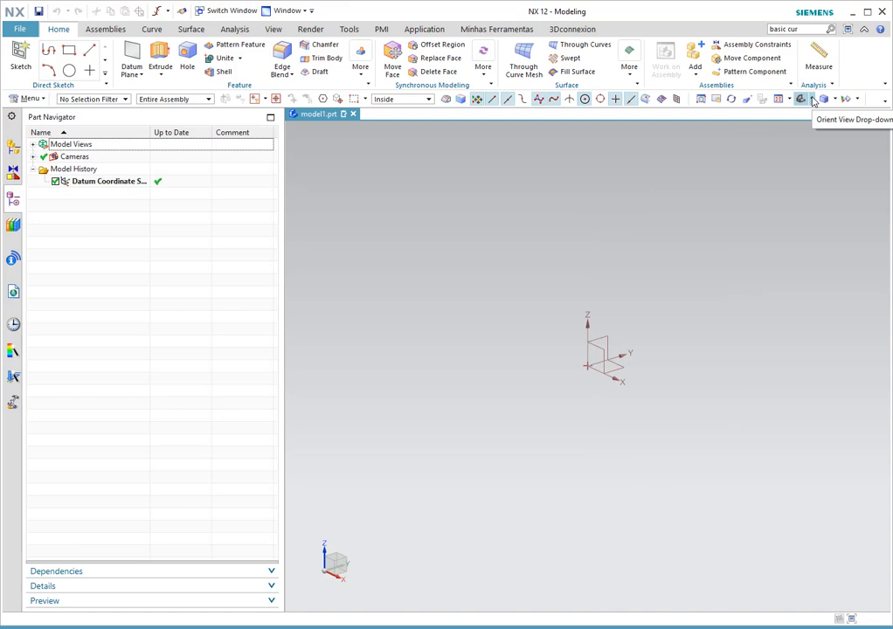
- Orient the view to Top and bring up the Curve tab tools
click(812, 99)
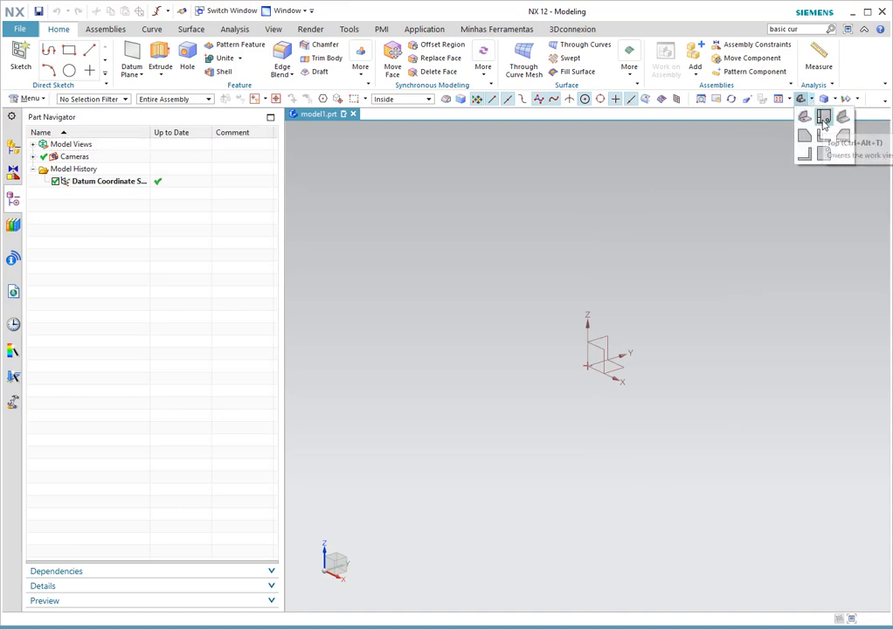
click(823, 123)
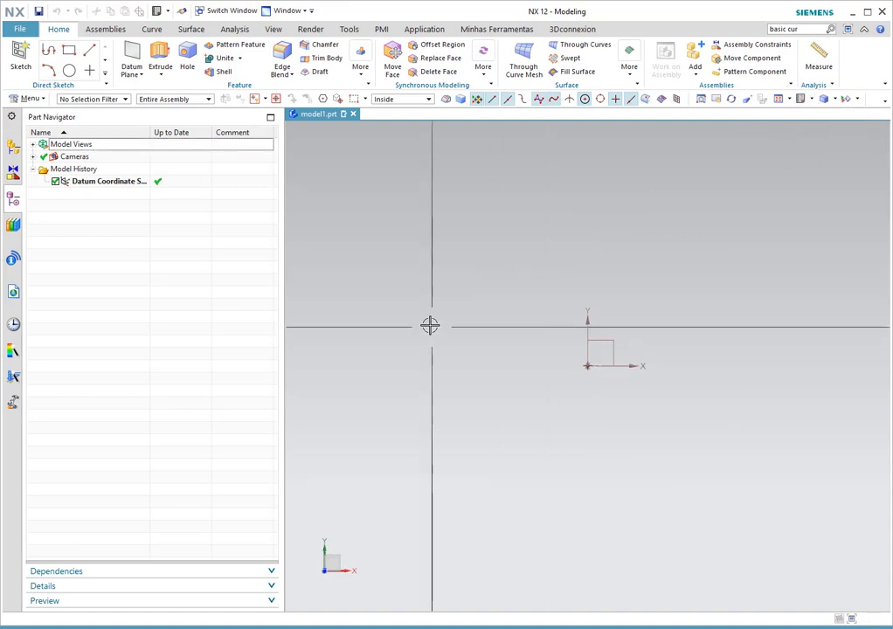
click(150, 32)
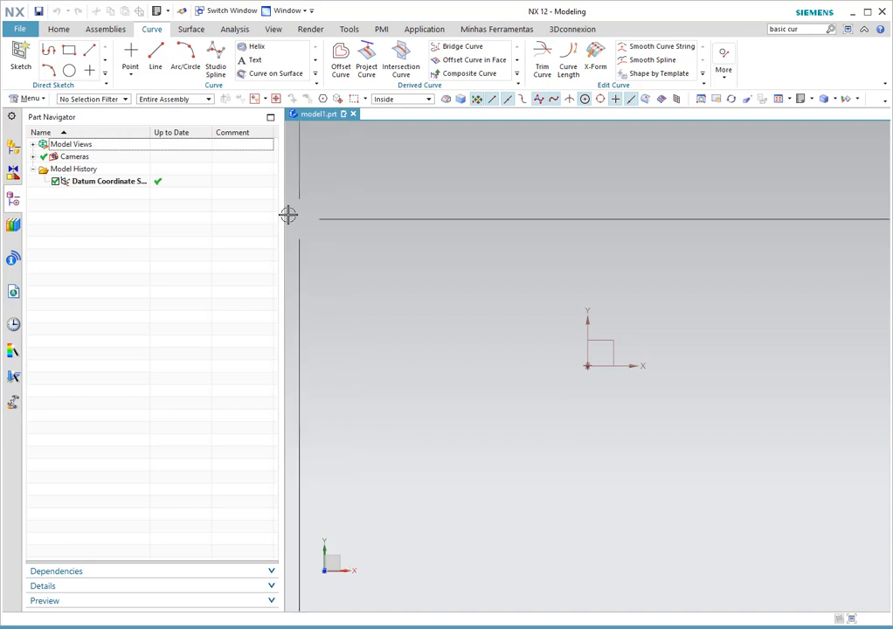
- Draw a slanted line below the origin, then a vertical line along YC from its right end
click(156, 57)
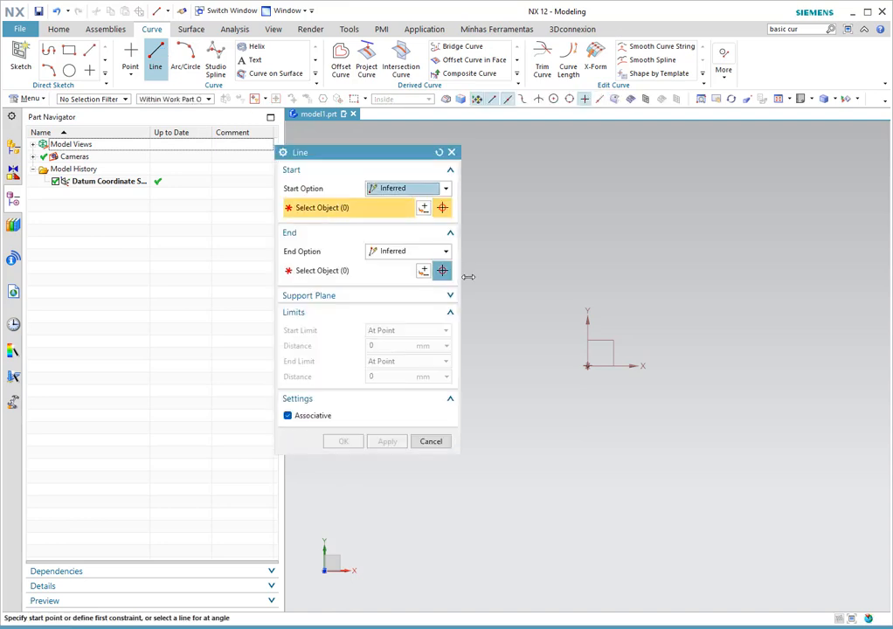
click(495, 278)
click(739, 363)
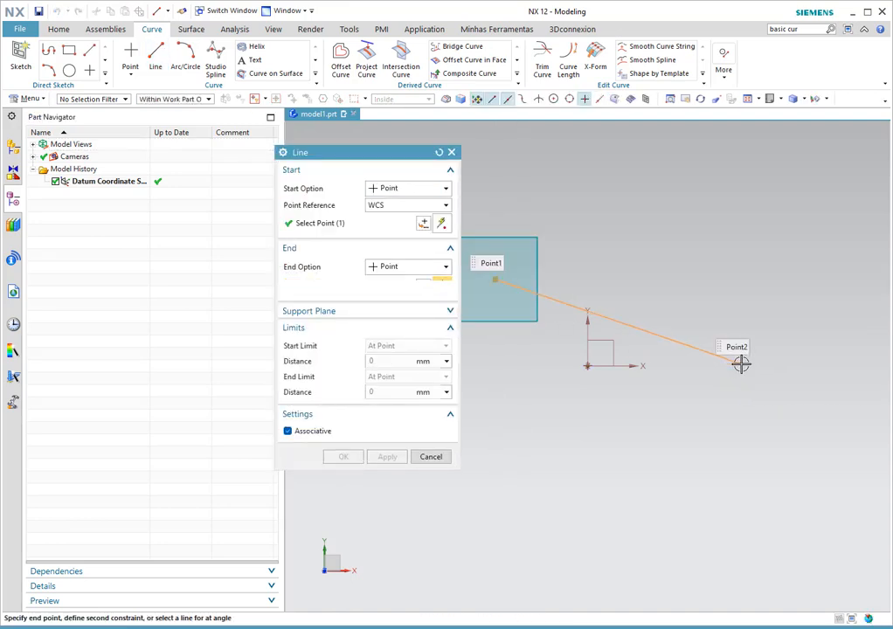
click(385, 492)
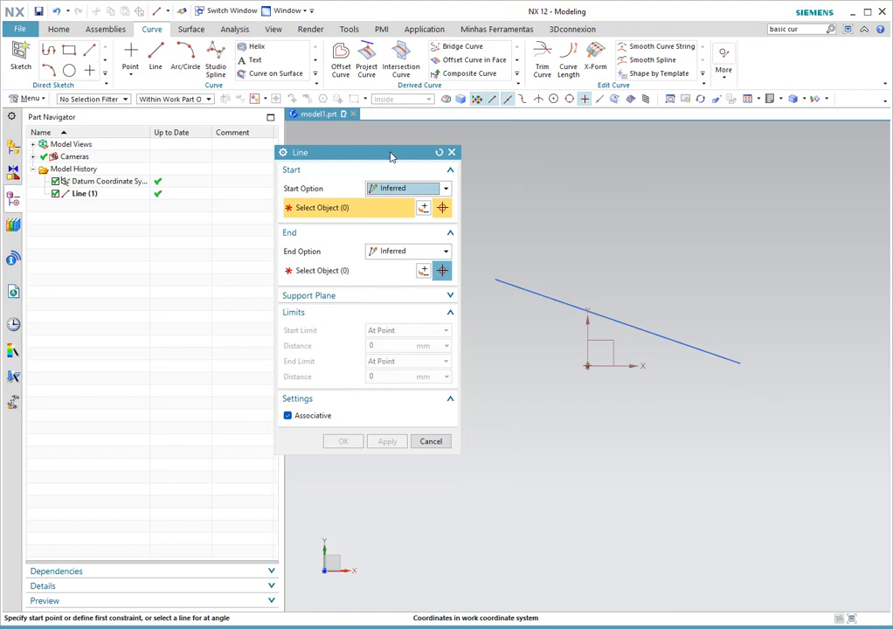
drag(391, 155, 287, 174)
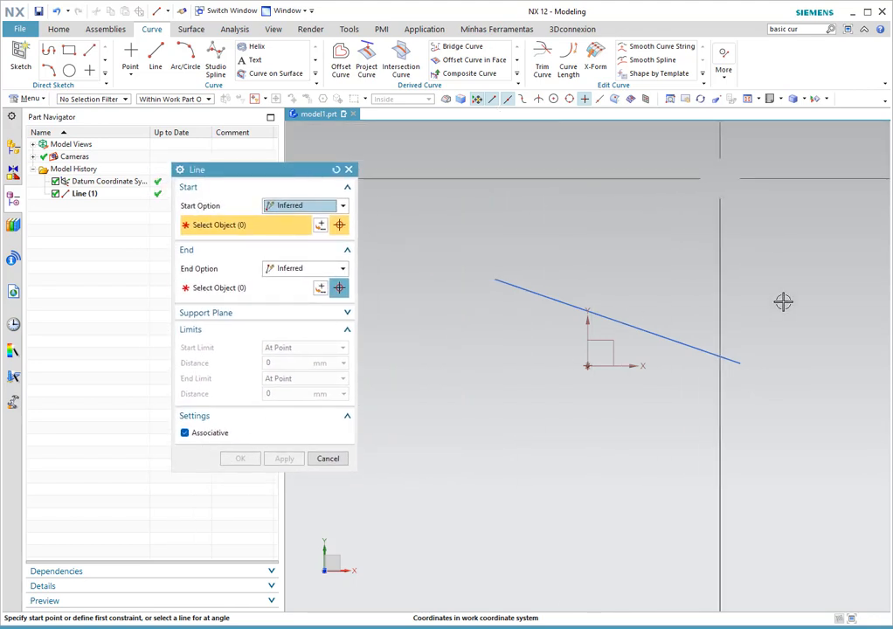
click(738, 361)
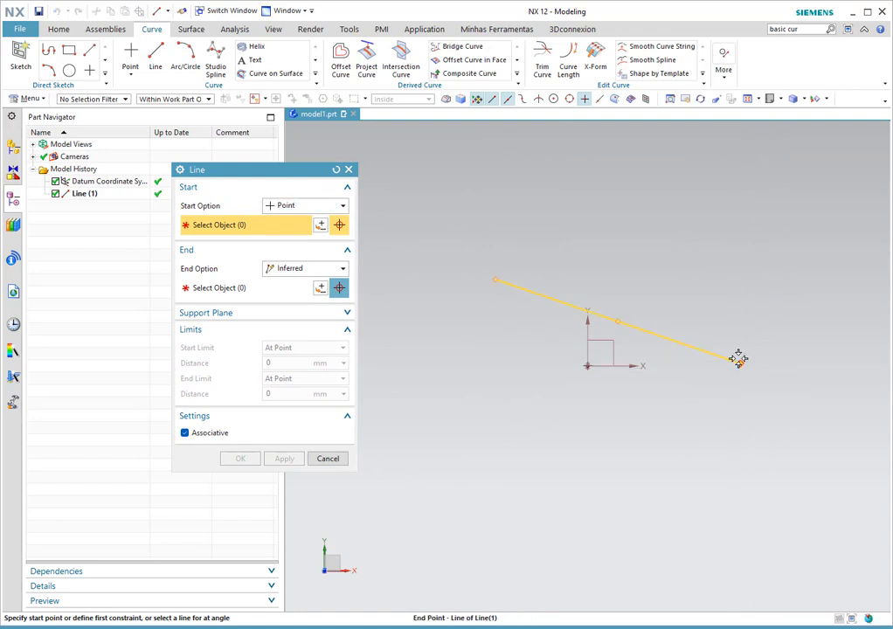
click(739, 201)
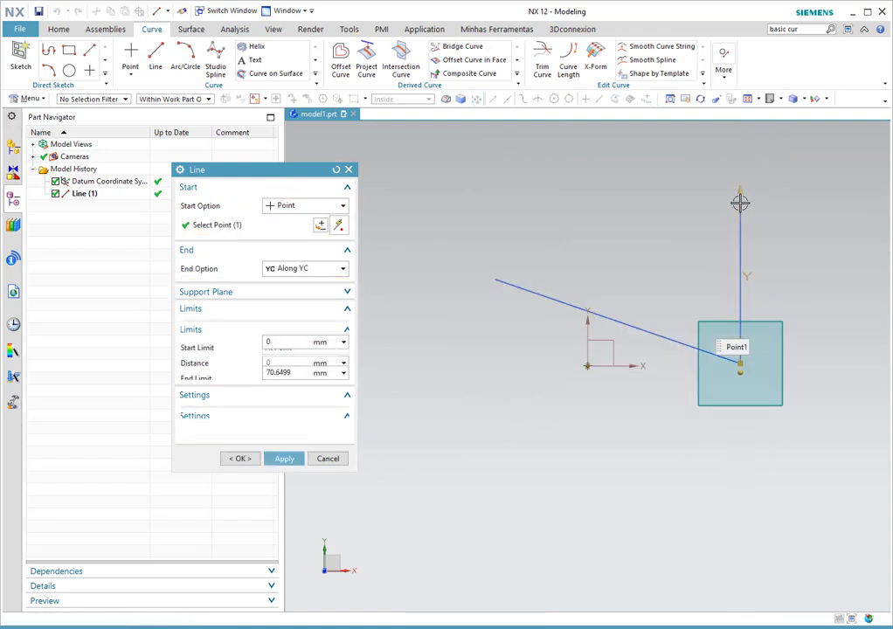
click(284, 460)
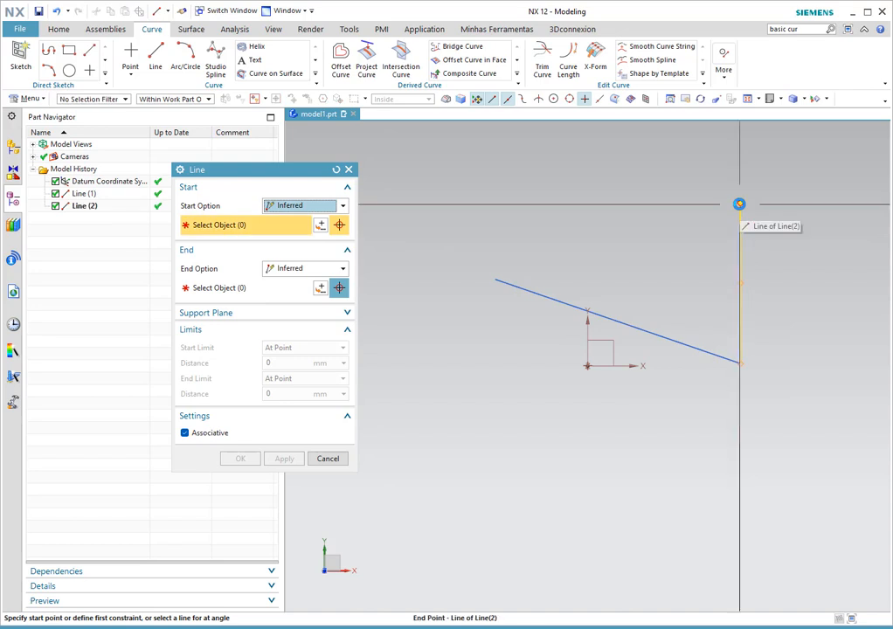
- Add two more lines that close the four-sided outline at the first line's start
click(739, 204)
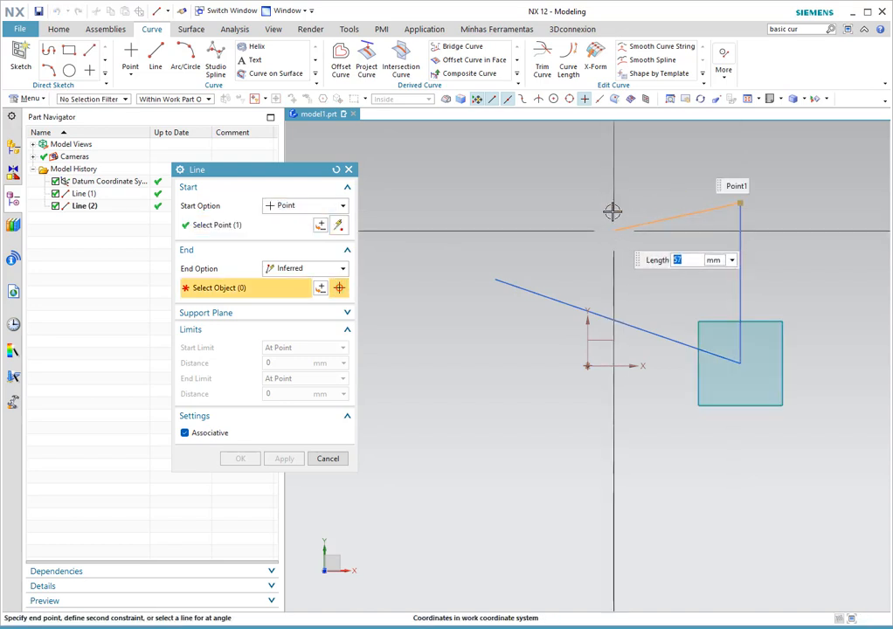
click(587, 171)
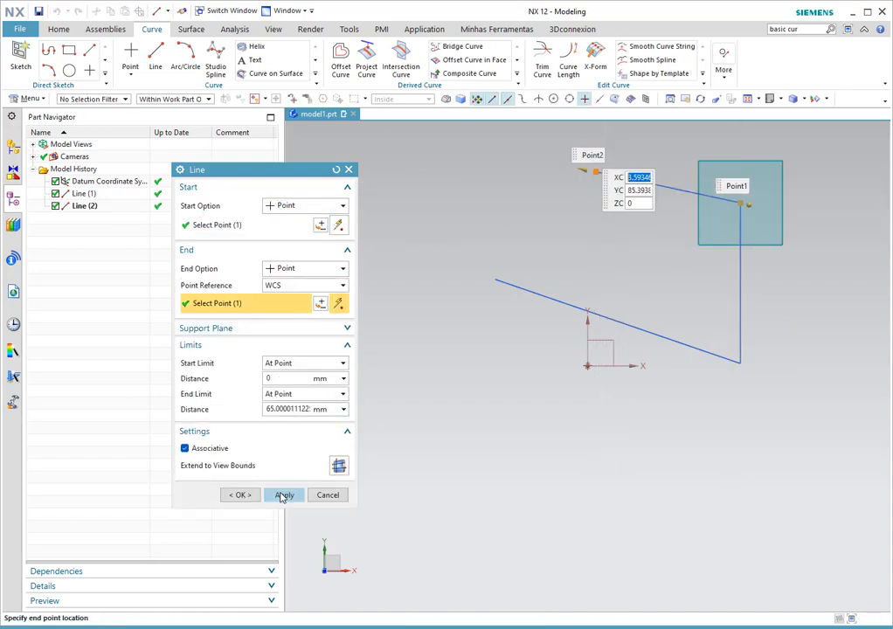
click(284, 496)
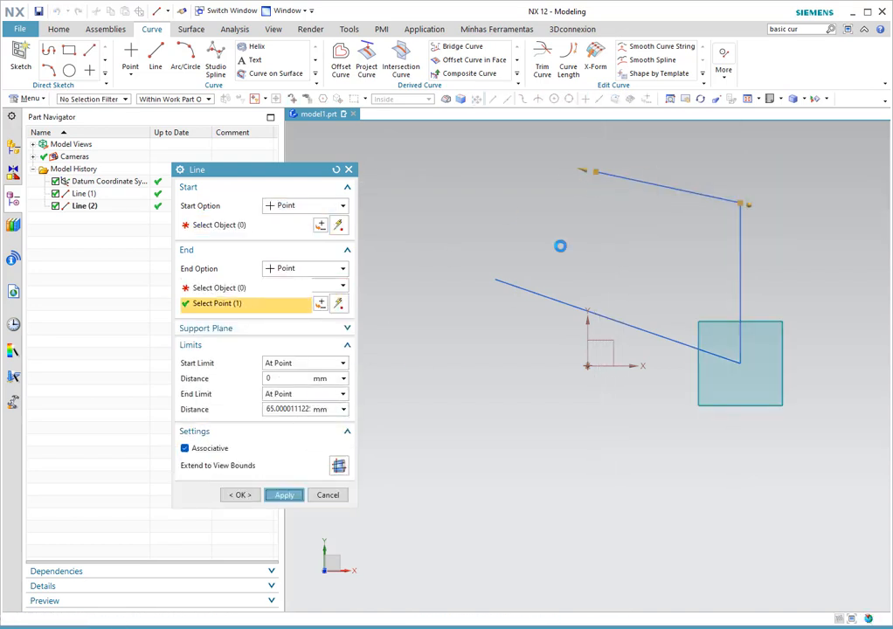
click(597, 172)
click(494, 280)
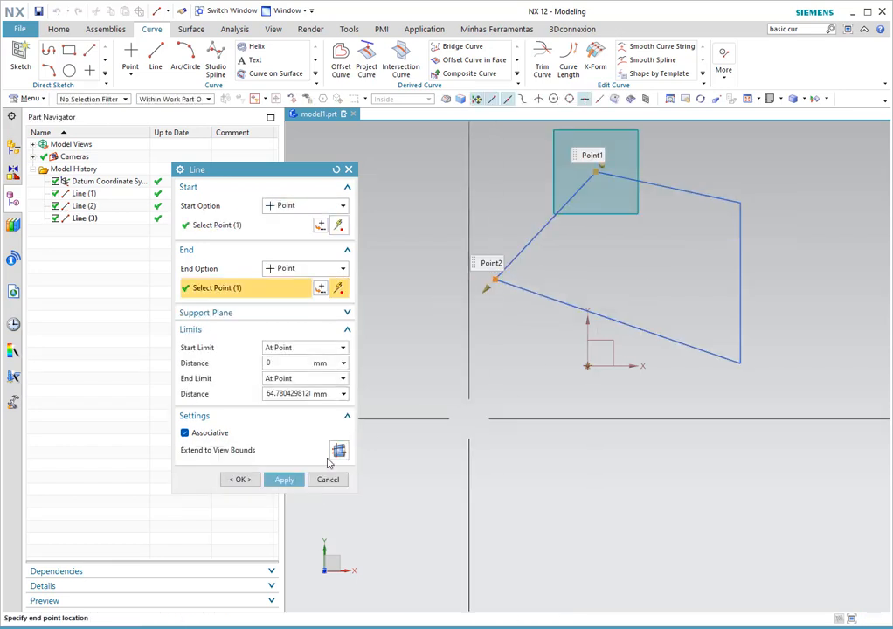
click(284, 480)
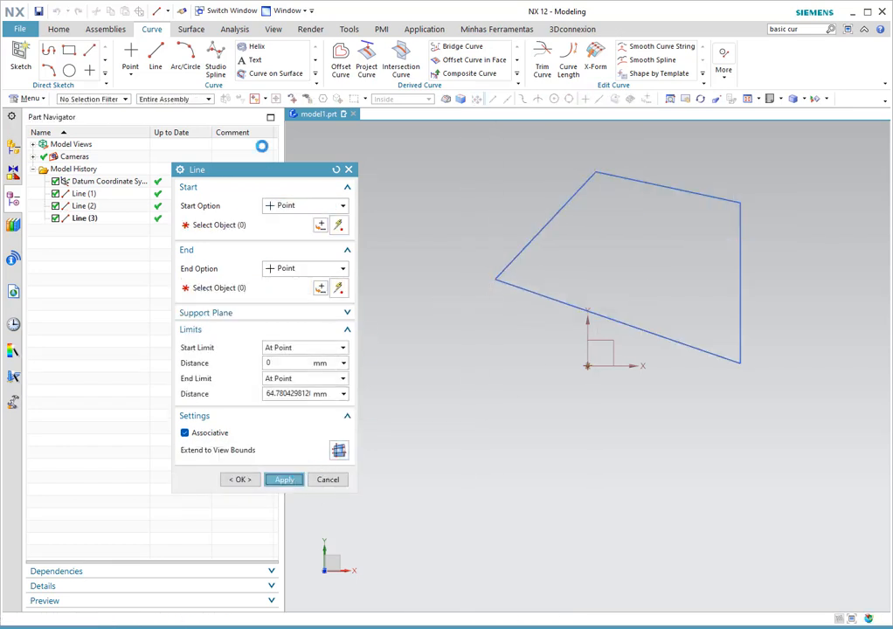
click(189, 64)
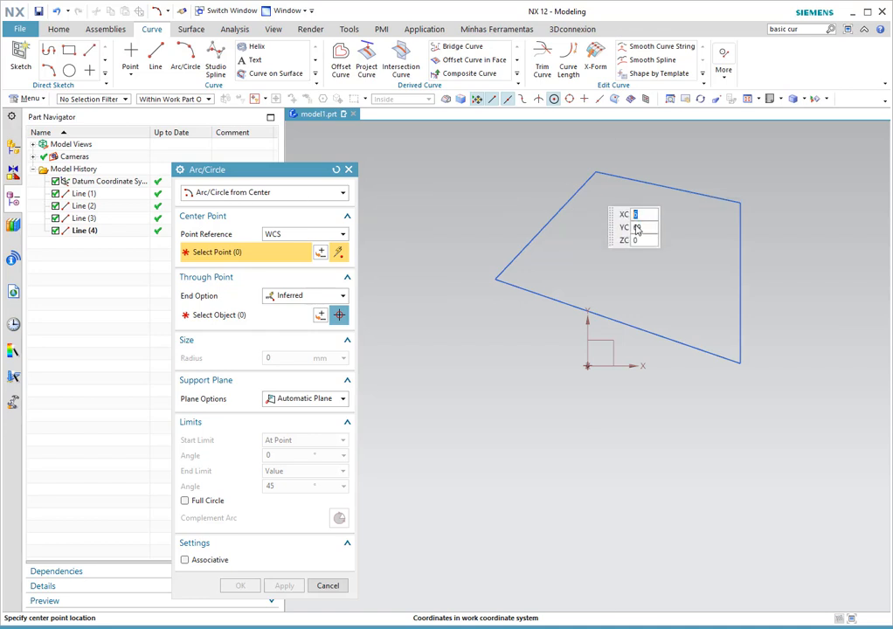
- Create a 155° arc centred inside the outline
click(611, 264)
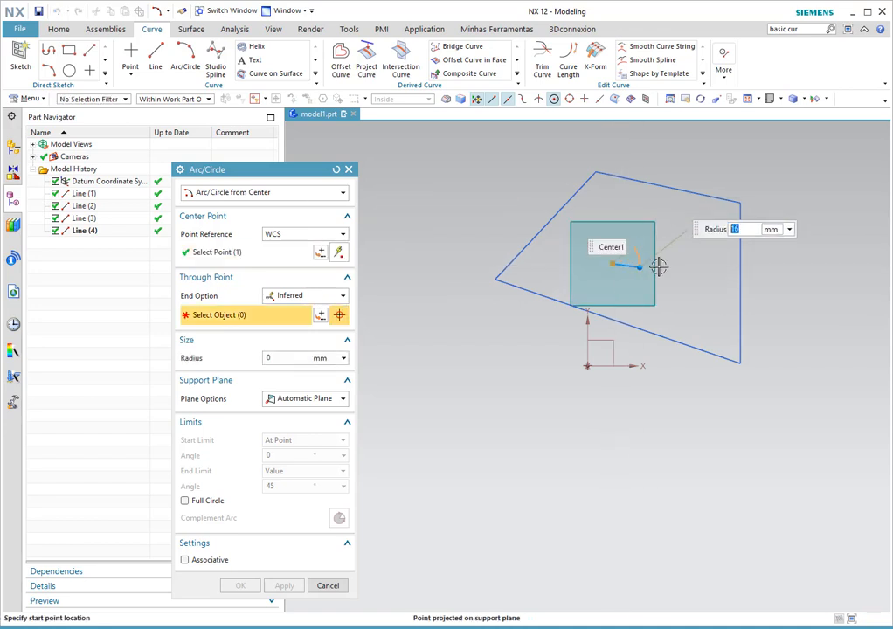
click(701, 285)
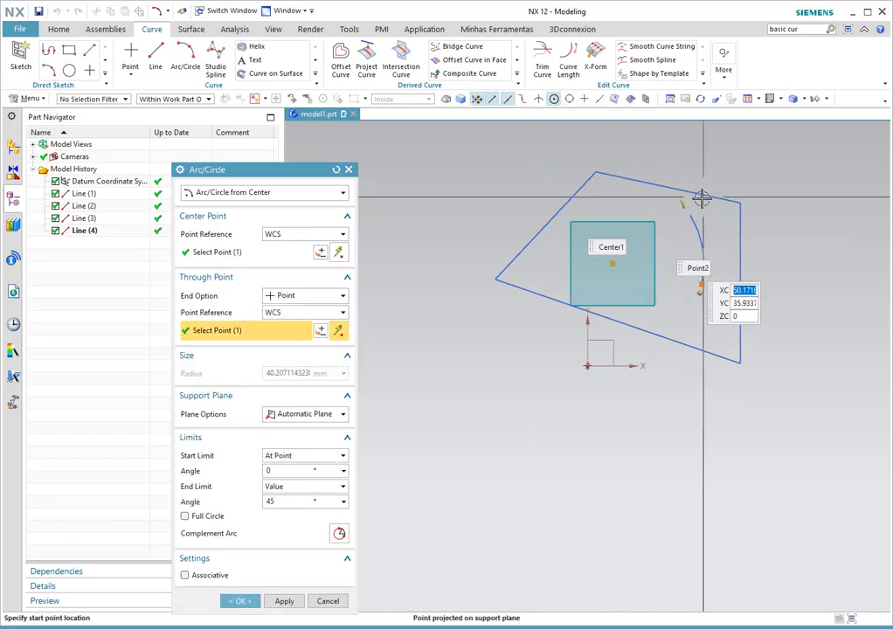
drag(688, 199, 533, 193)
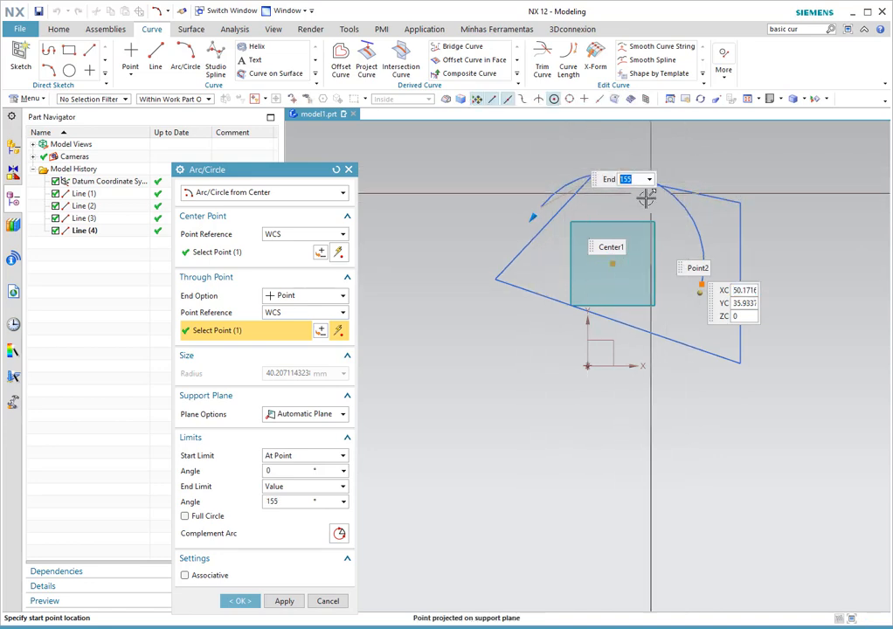
drag(597, 183, 479, 389)
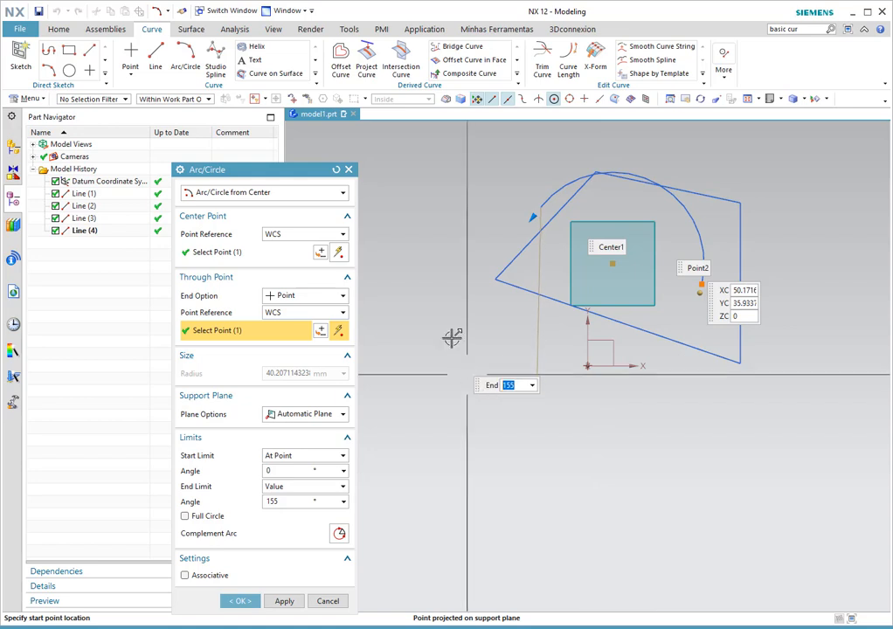
click(284, 602)
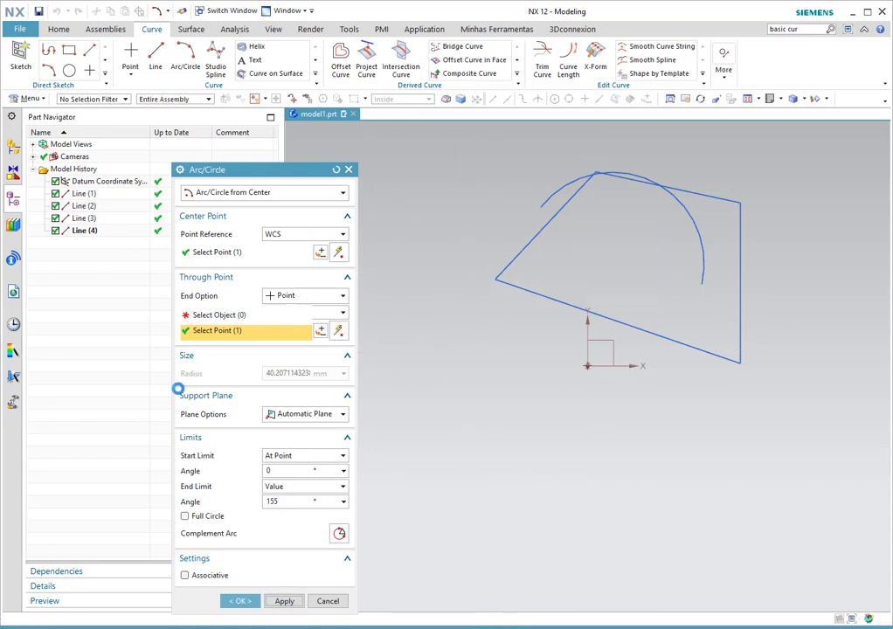
- Create a full circle of about 44 mm radius centred inside the outline
click(207, 502)
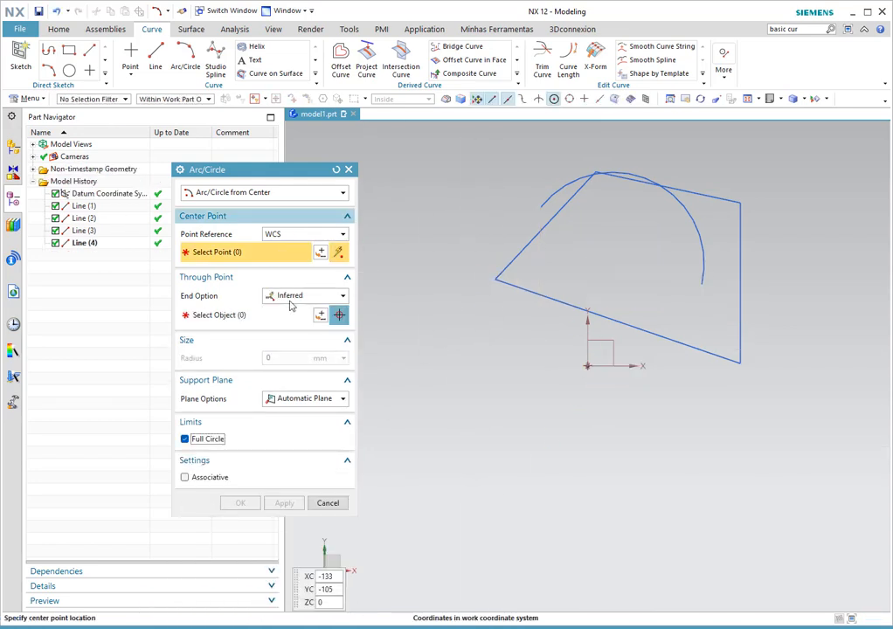
click(646, 268)
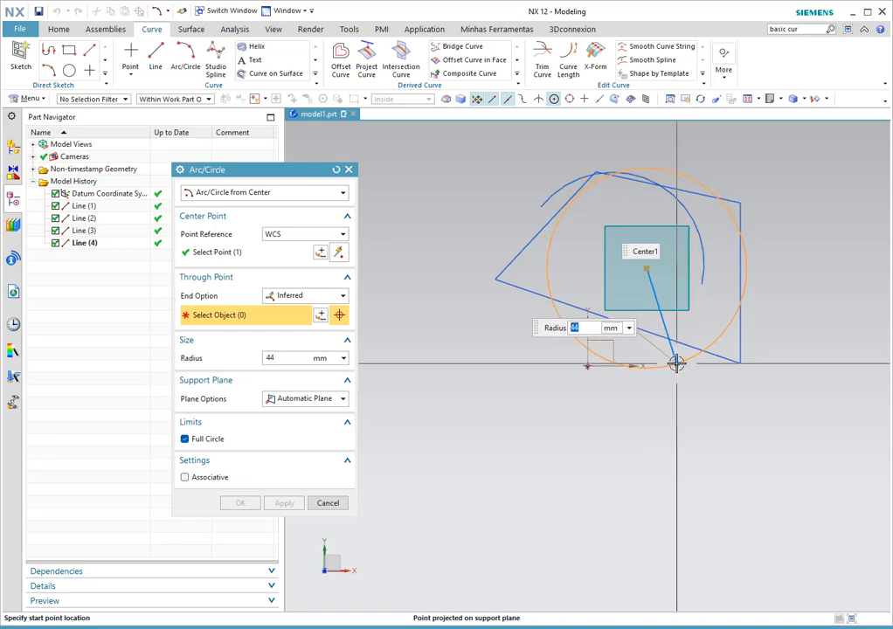
click(677, 363)
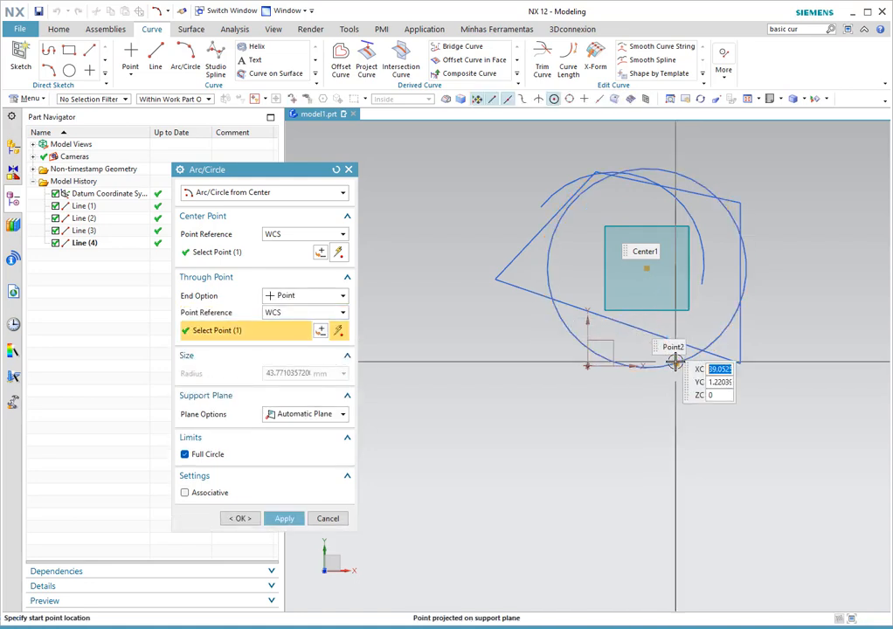
click(284, 518)
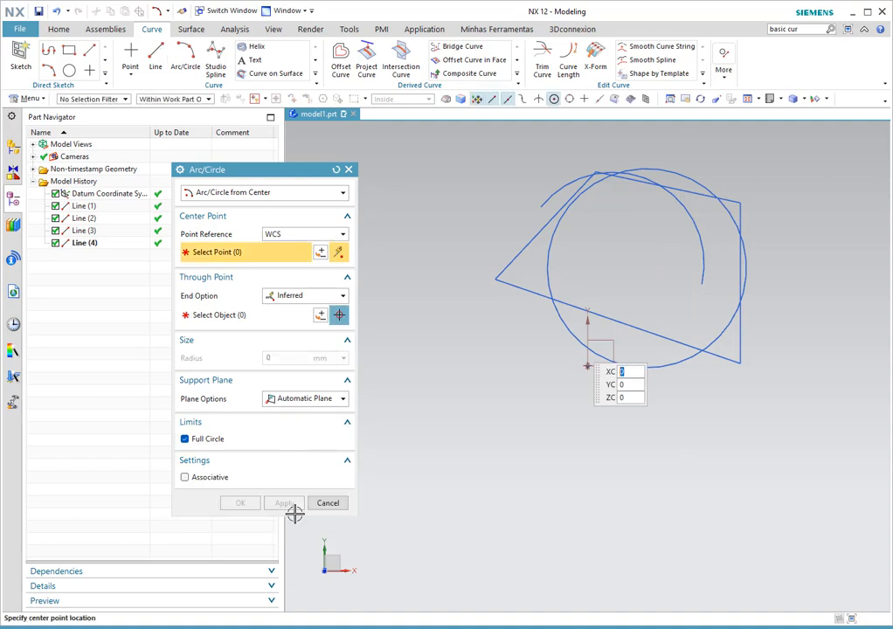
- Draw the first two zigzag lines, Line (5) and Line (6), around the circle
click(348, 169)
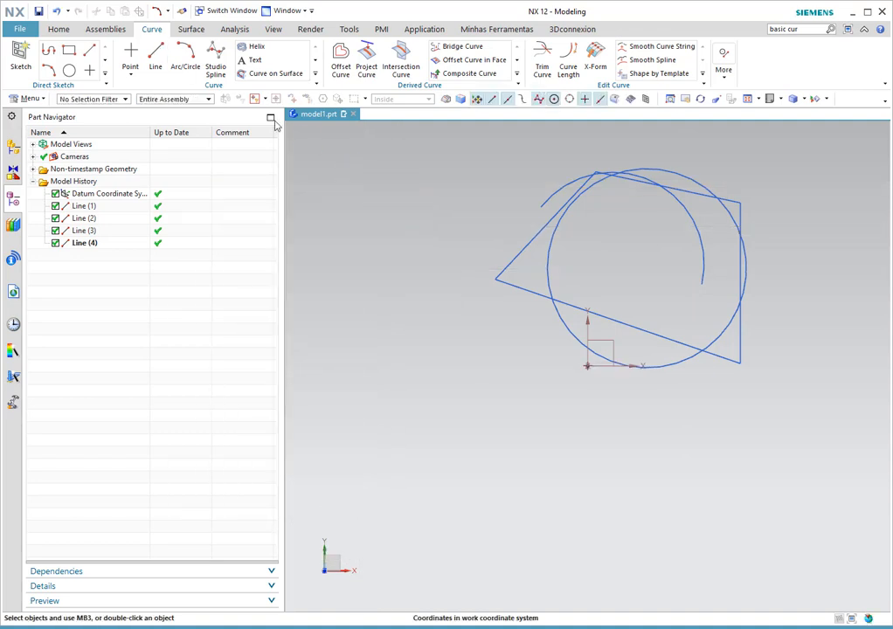
click(156, 59)
click(470, 340)
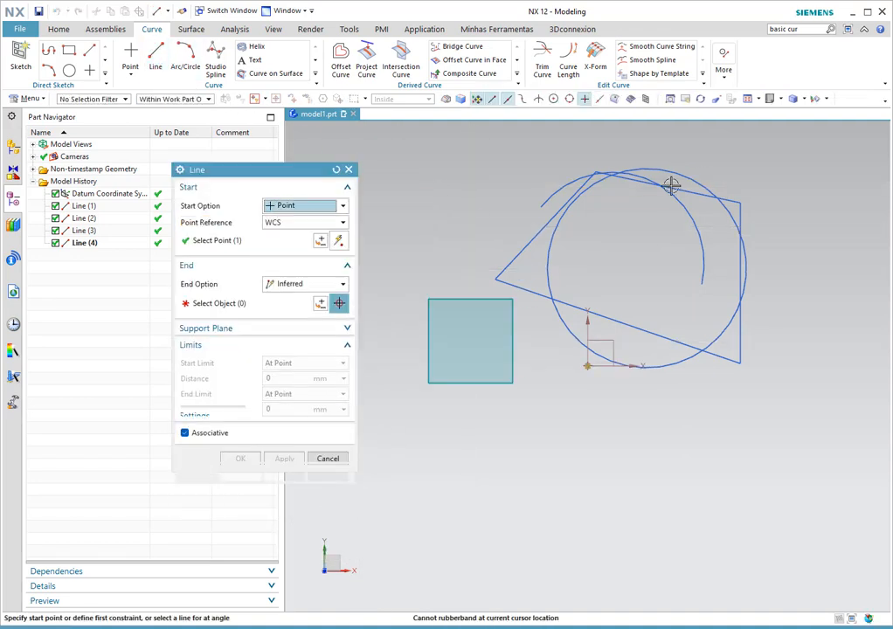
click(696, 163)
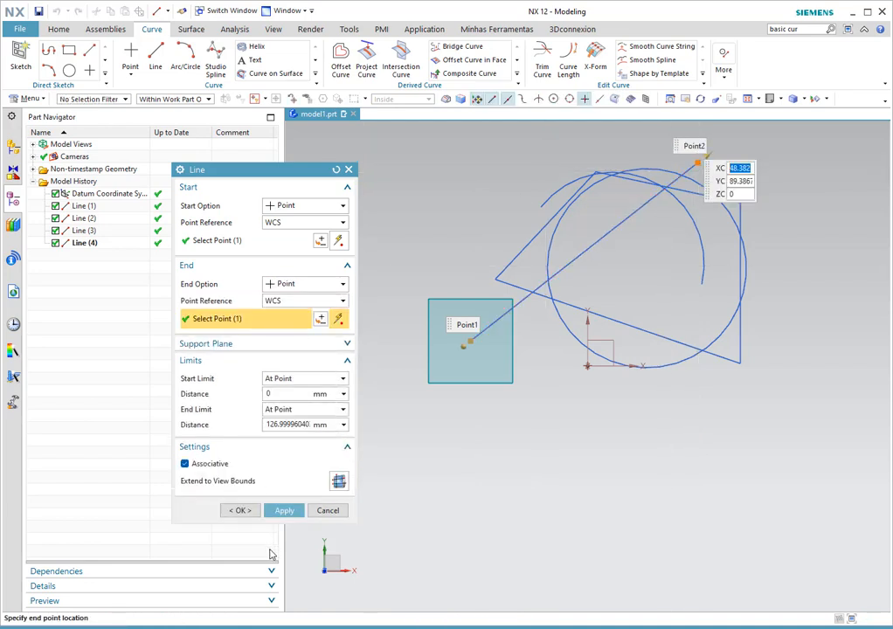
click(286, 512)
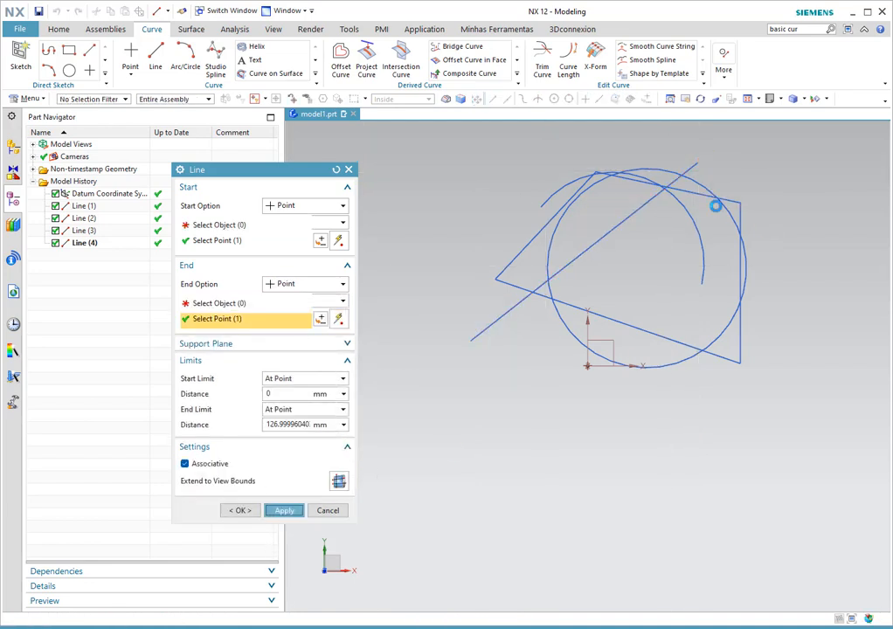
click(696, 164)
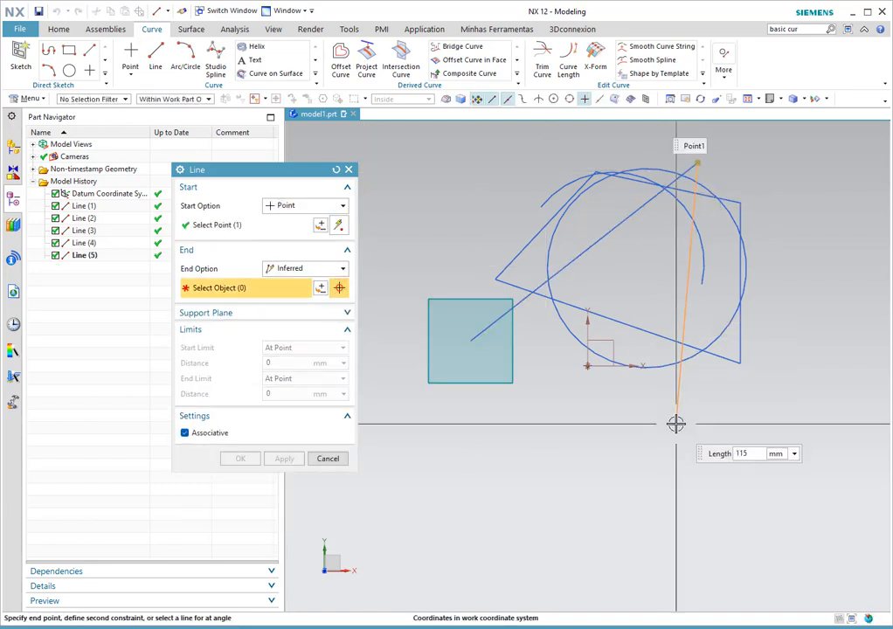
click(675, 422)
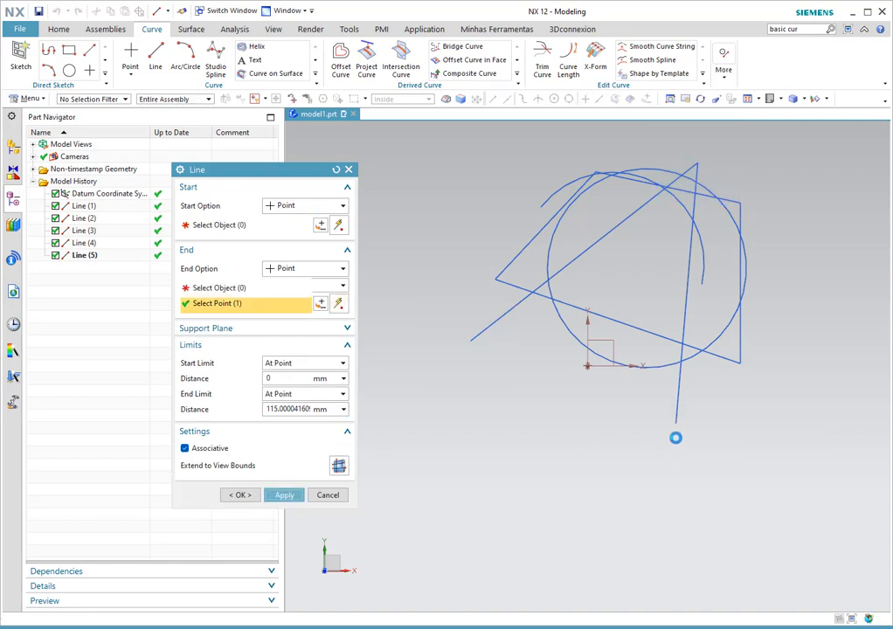
middle_click(672, 428)
- Add Lines (7) and (8), running to near the circle's centre and back to Line (5)'s start
click(675, 424)
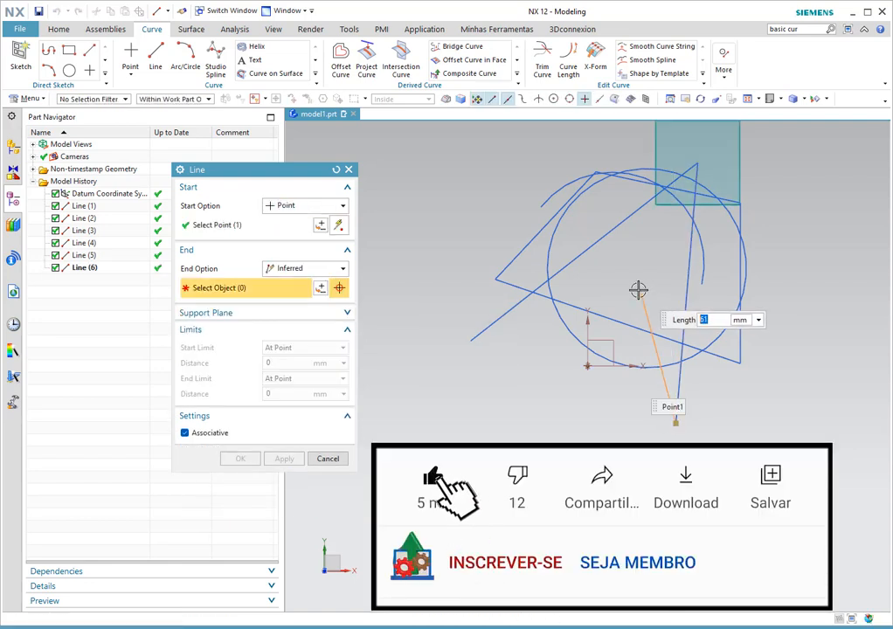
click(624, 290)
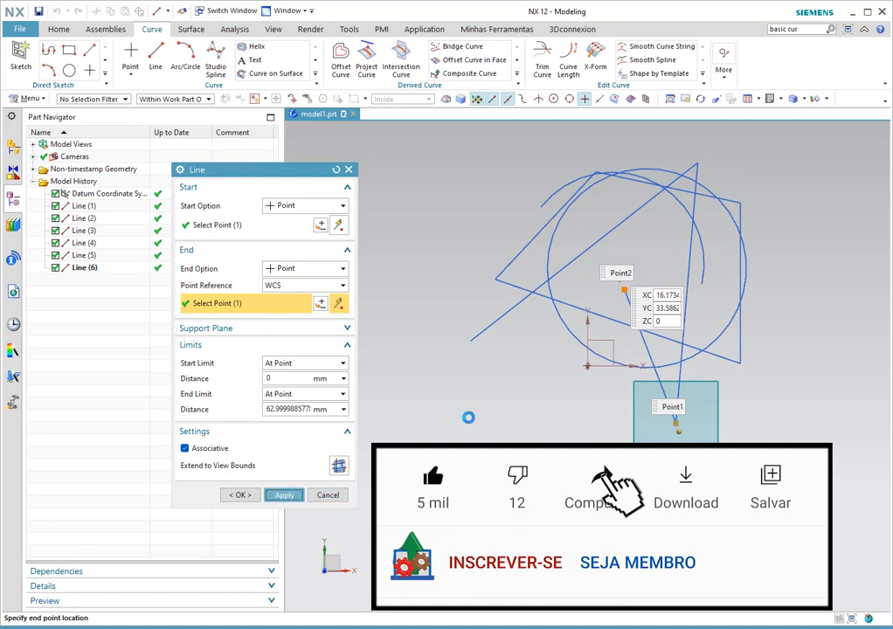
middle_click(617, 292)
click(623, 291)
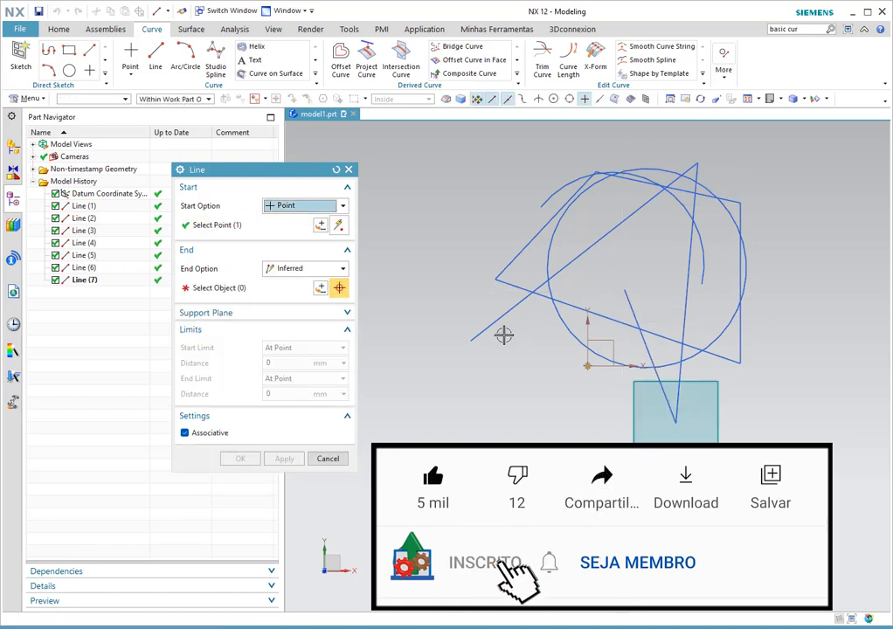
click(471, 342)
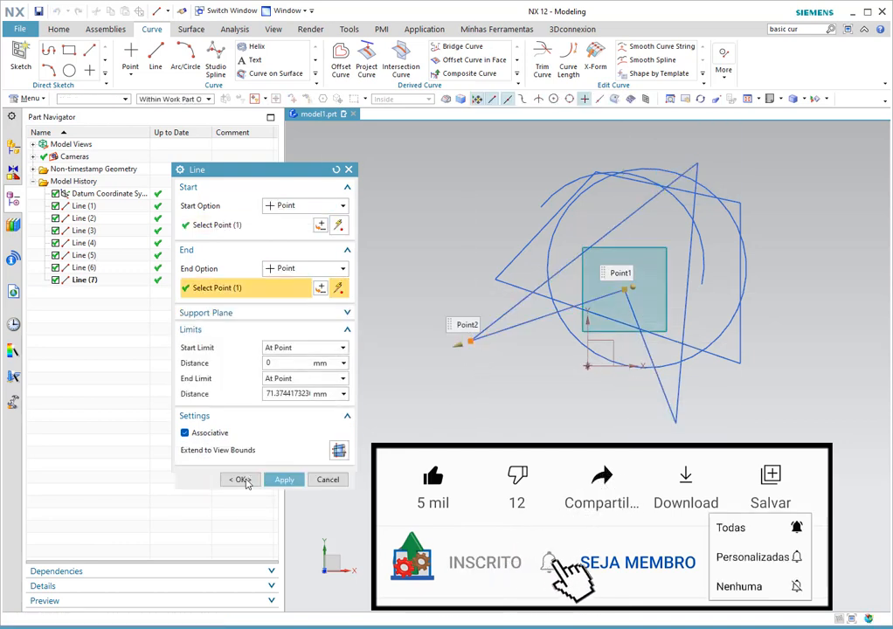
click(239, 481)
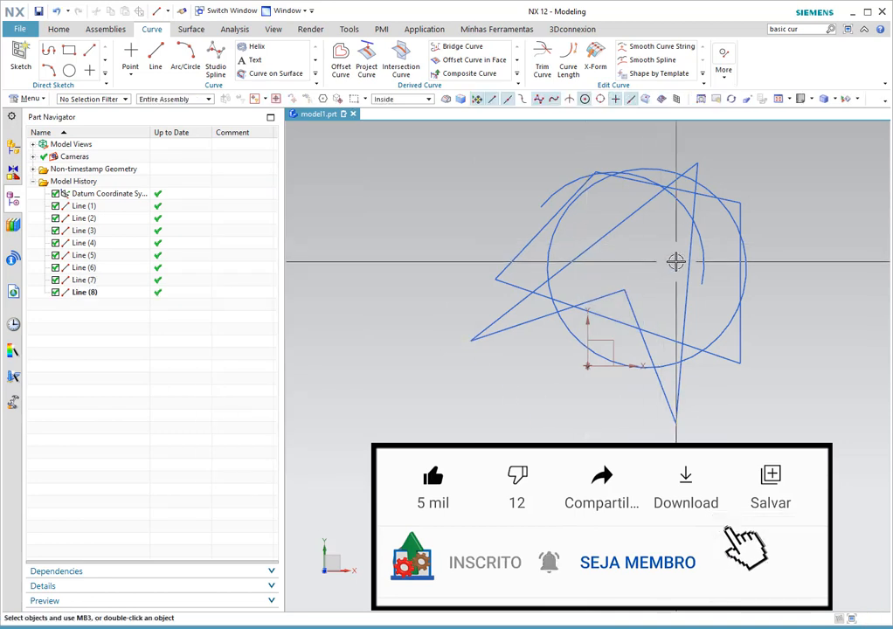
shift+middle_drag(635, 276, 597, 336)
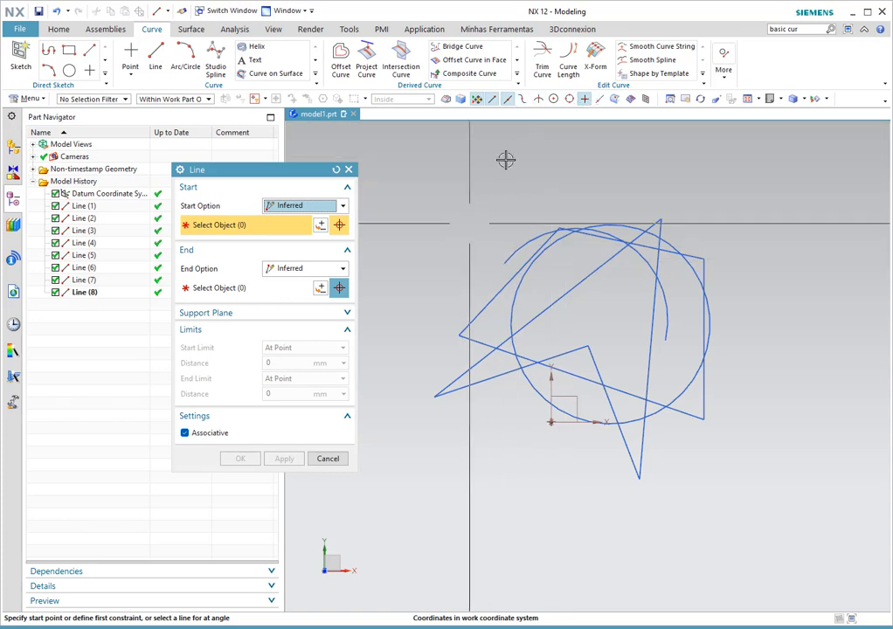
- With Midpoint snap on, draw Line (9) from the long diagonal's midpoint to the steep line
click(508, 101)
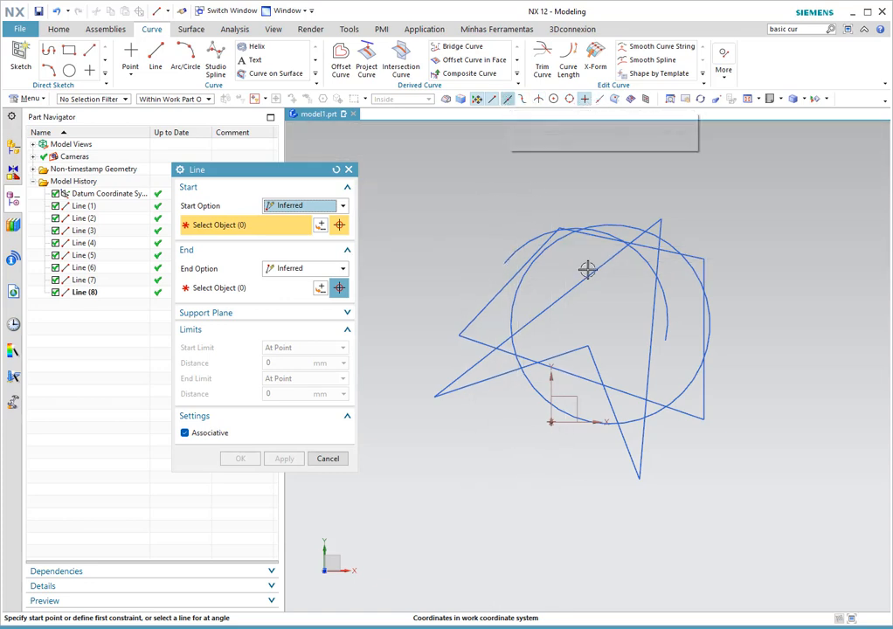
click(548, 308)
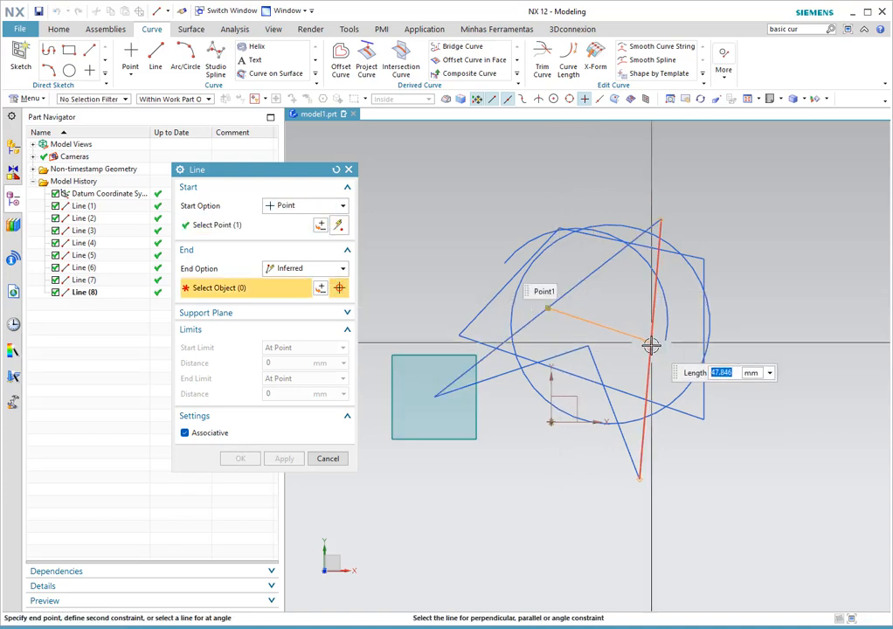
click(650, 348)
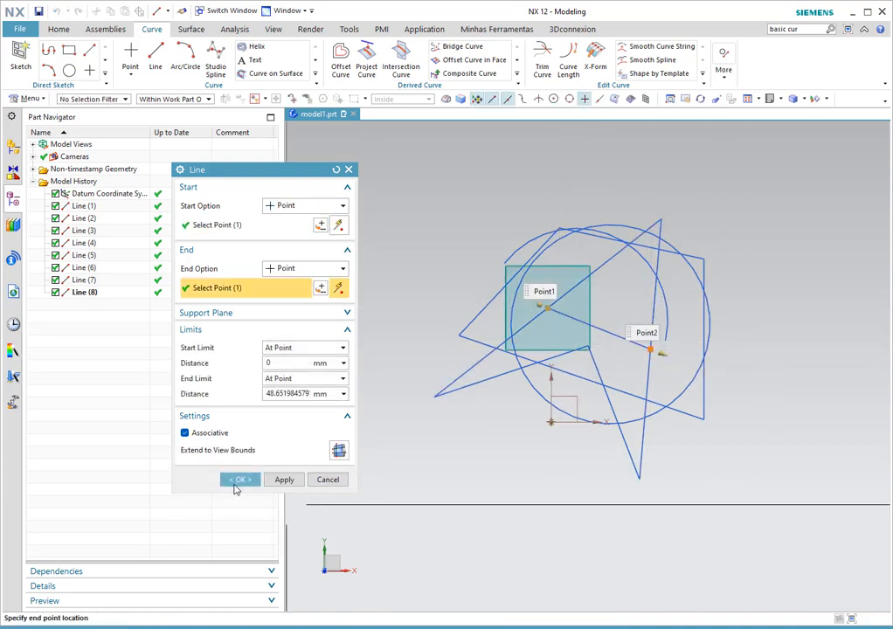
click(237, 480)
- Highlight Lines (1), (3) and (5) in the model history to identify them
click(86, 207)
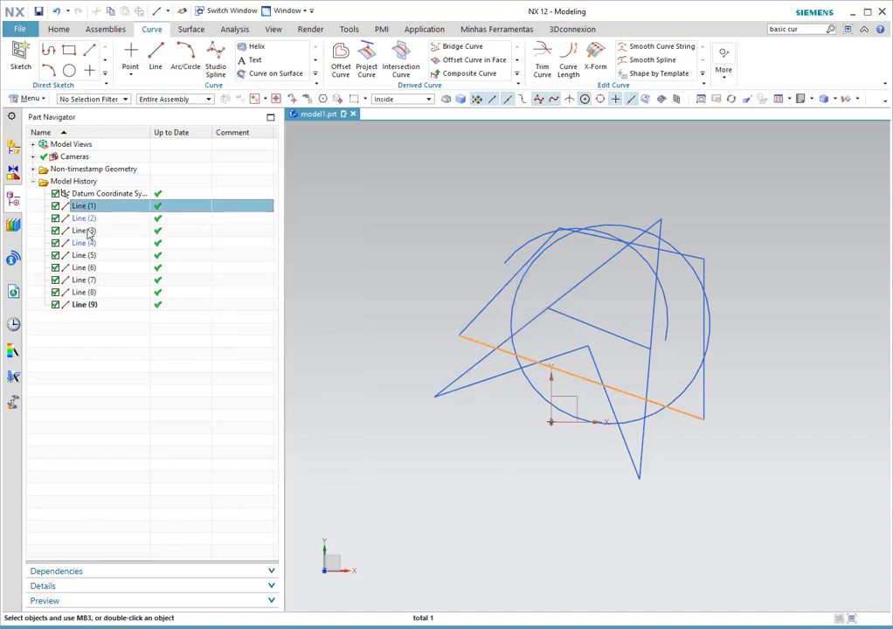
click(88, 230)
click(87, 255)
click(86, 305)
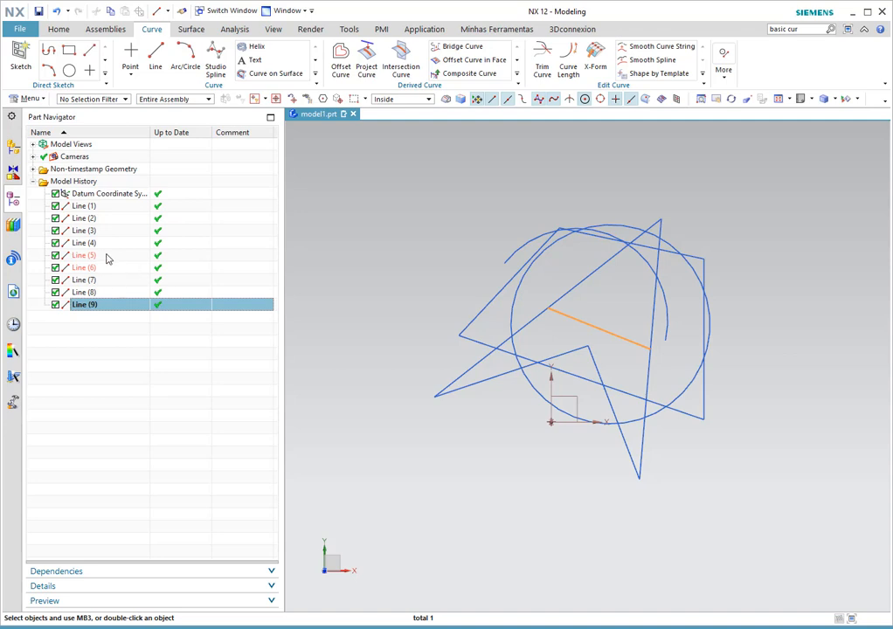
click(98, 355)
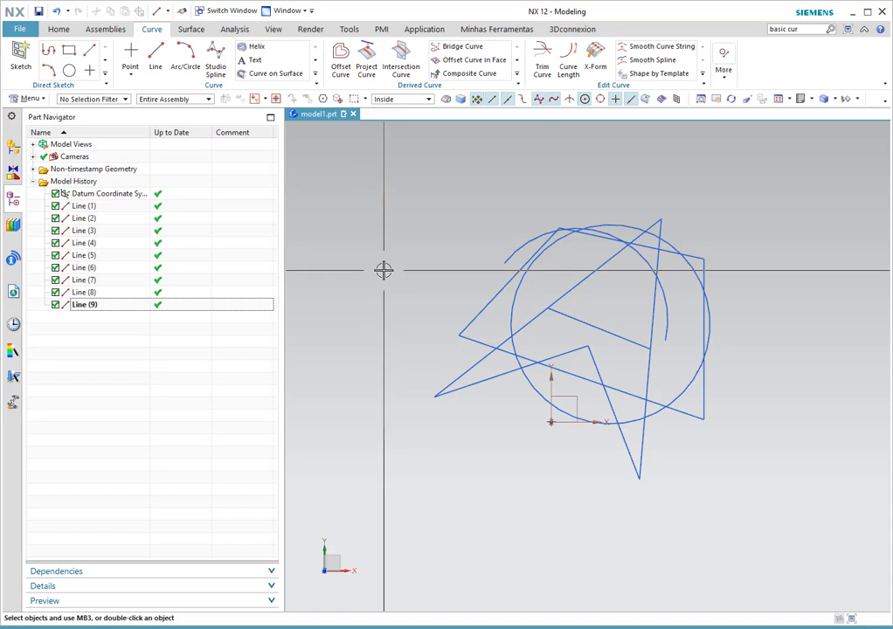
- Start Trim Curve with the open arc as the curve to trim
click(542, 65)
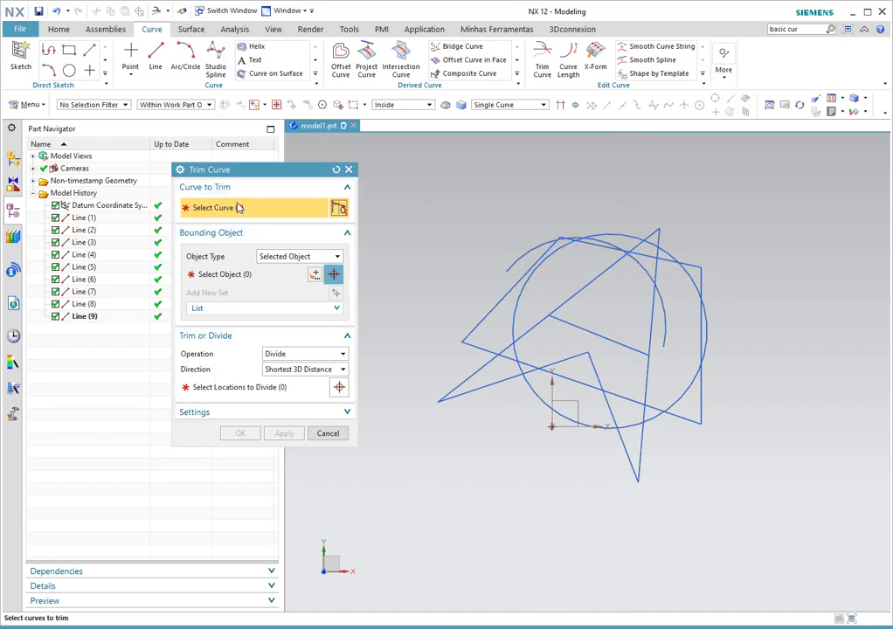
click(642, 266)
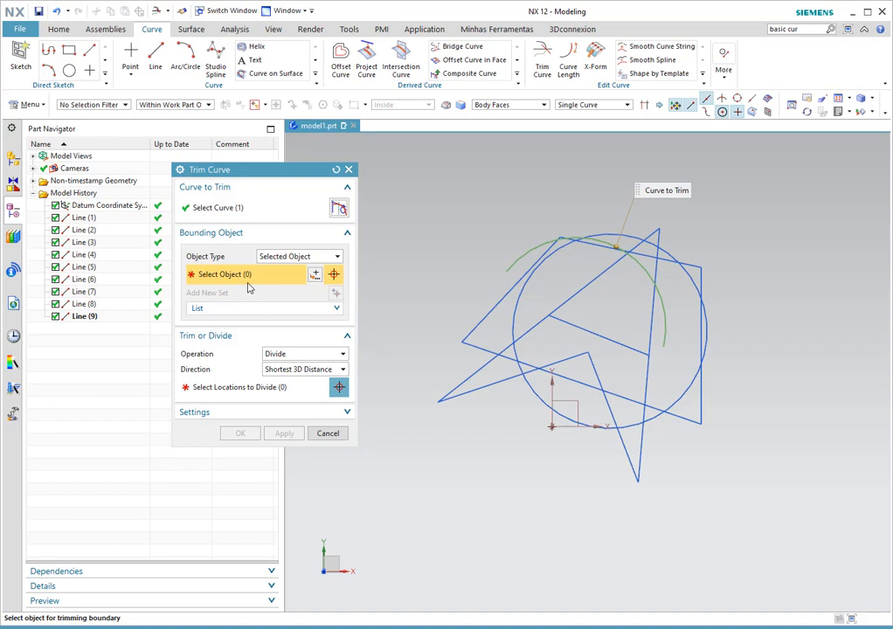
- Using Selected Object bounds, pick the long diagonal line and the steep crossing line as the arc's boundaries
click(296, 256)
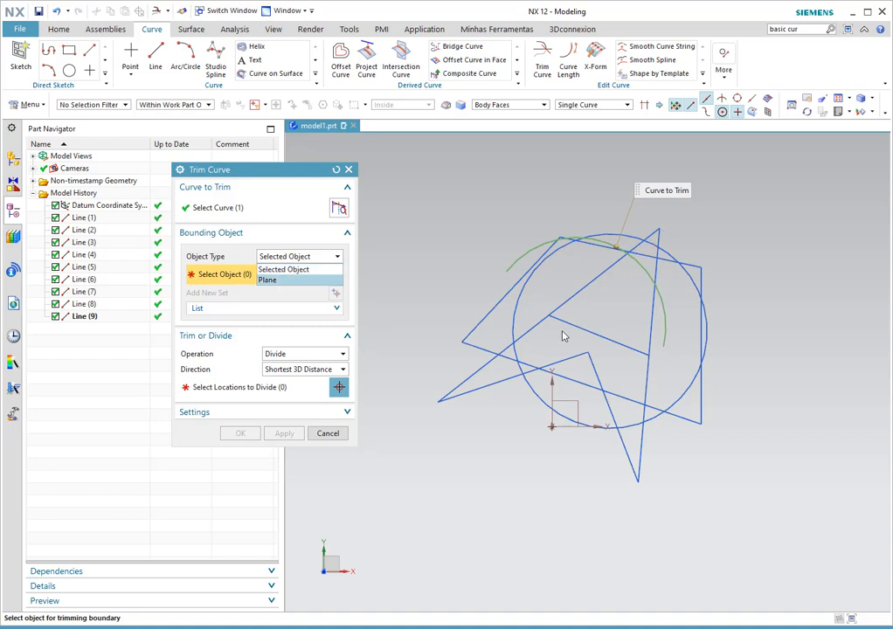
click(232, 273)
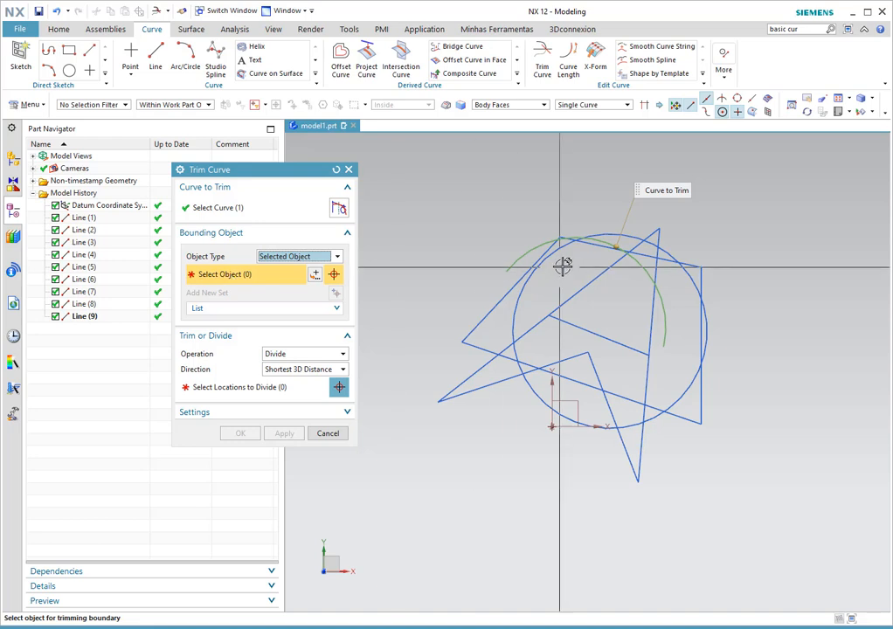
click(604, 265)
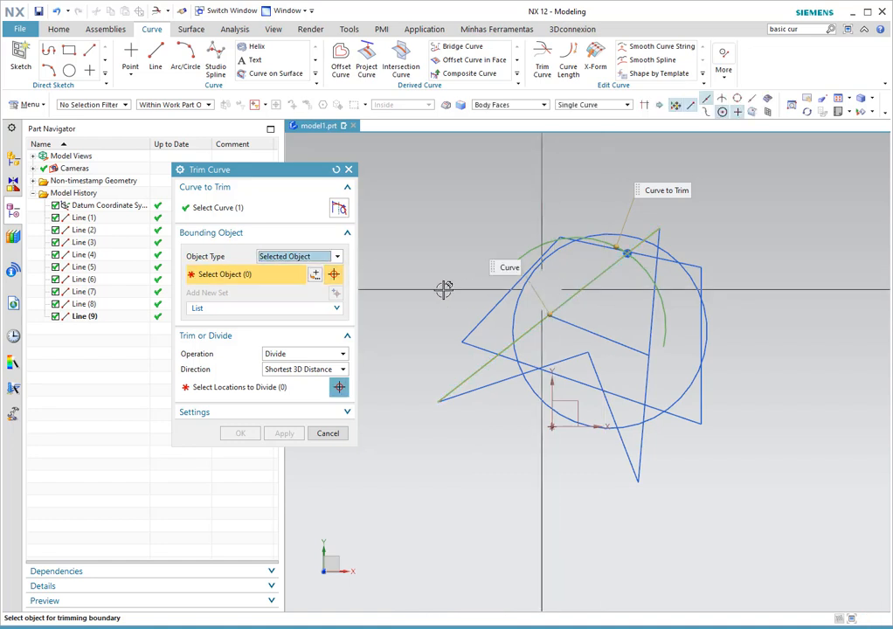
click(254, 310)
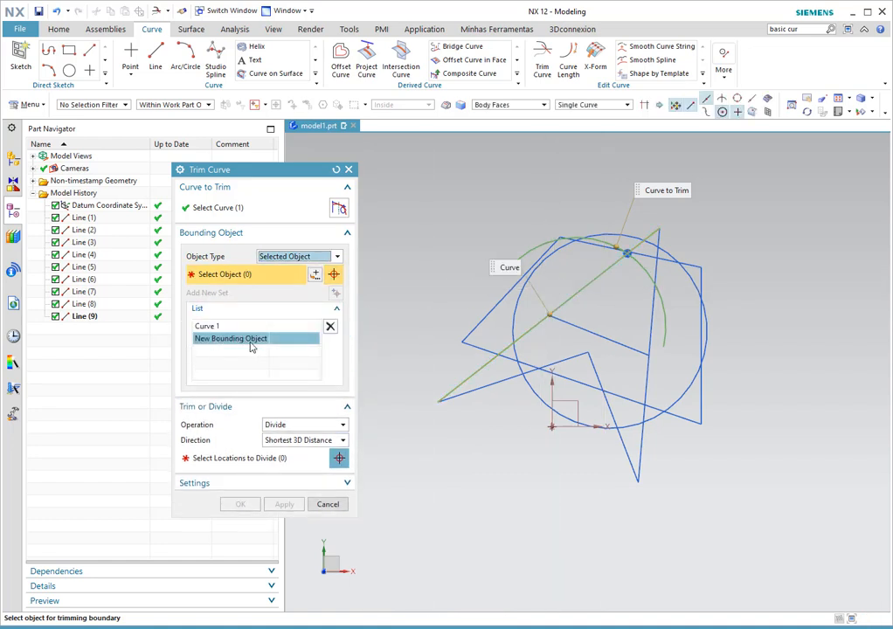
click(651, 304)
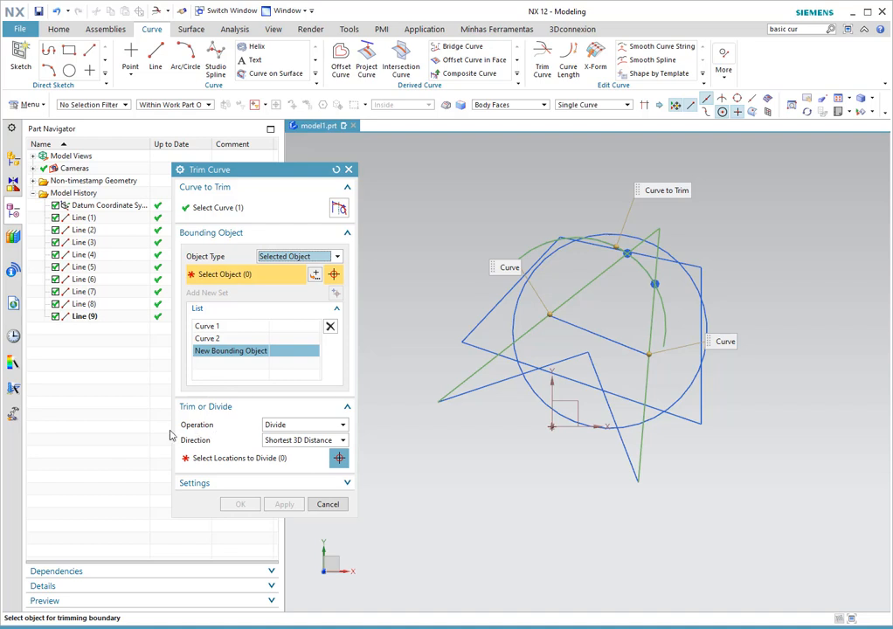
- Set the operation to Trim, pick an arc region with Keep, then unpick it
click(285, 426)
click(277, 436)
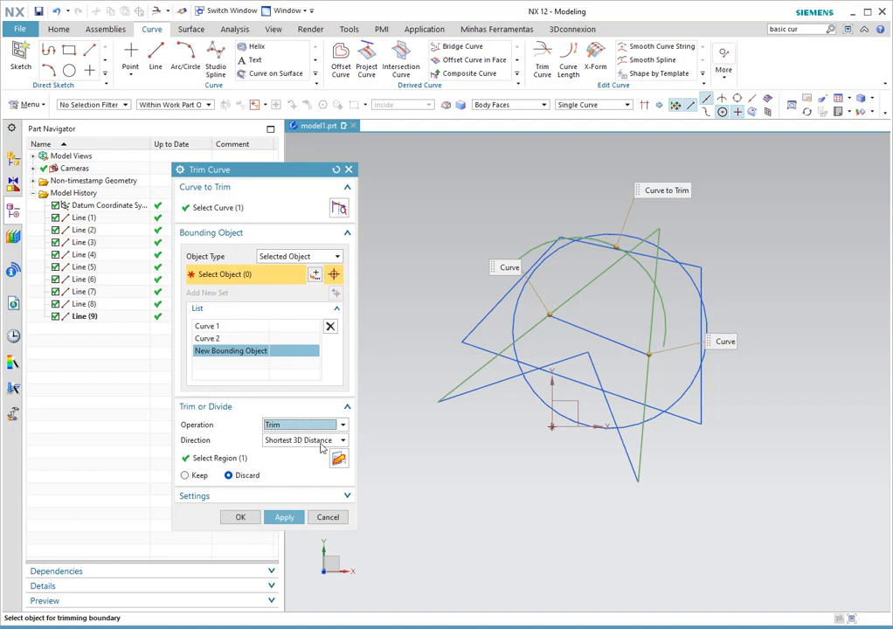
click(218, 460)
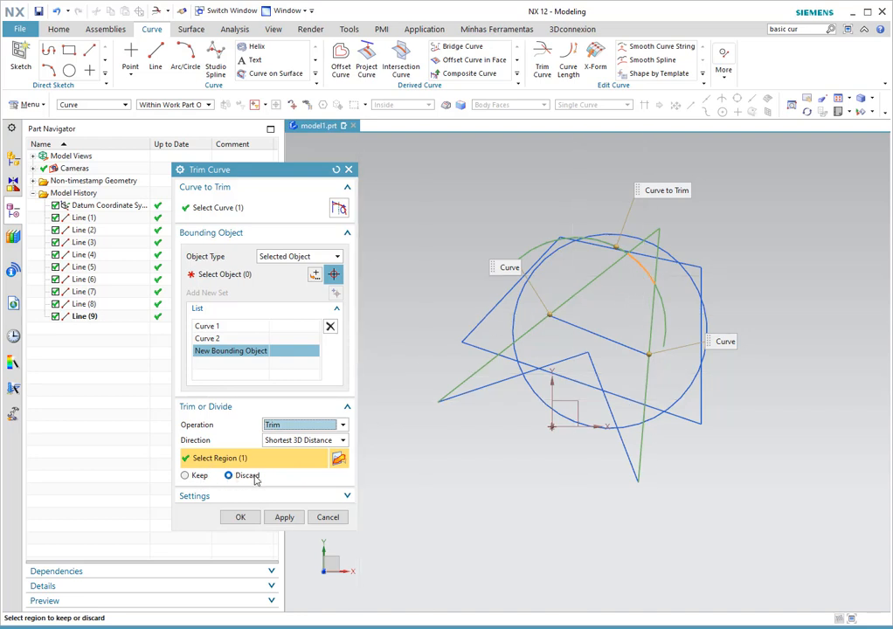
click(185, 476)
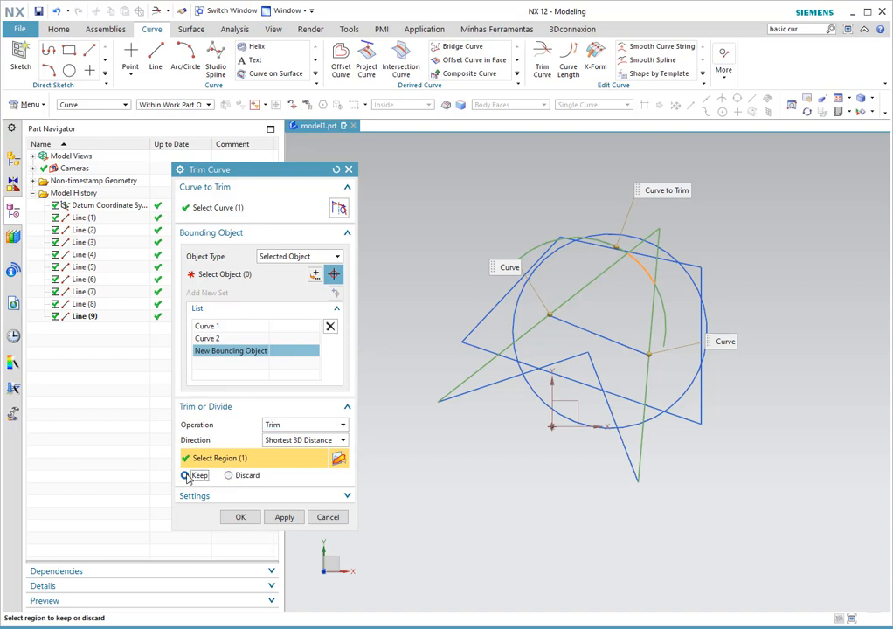
click(641, 269)
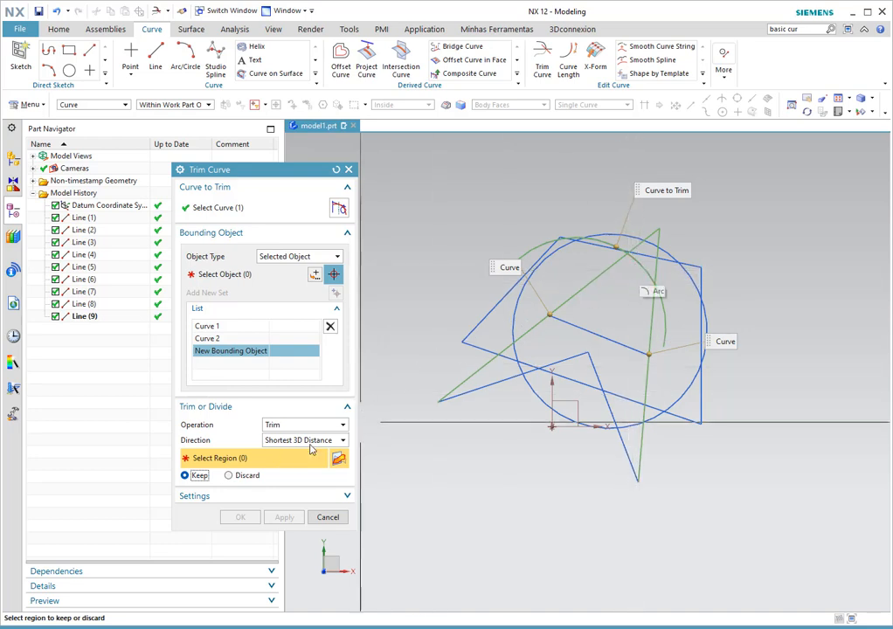
- Toggle the region option to Discard and back to Keep, re-mark the arc portion, and expand Settings
click(230, 477)
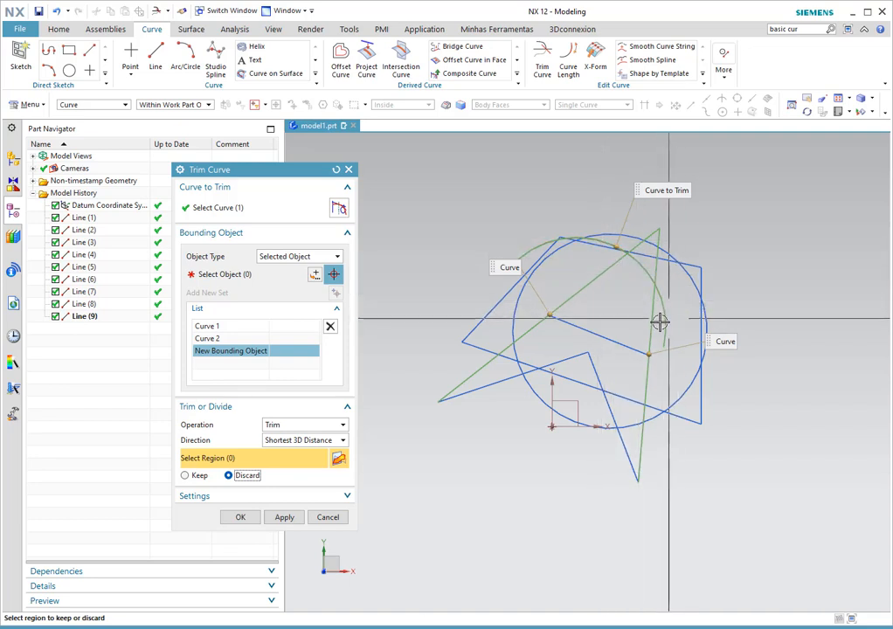
click(185, 476)
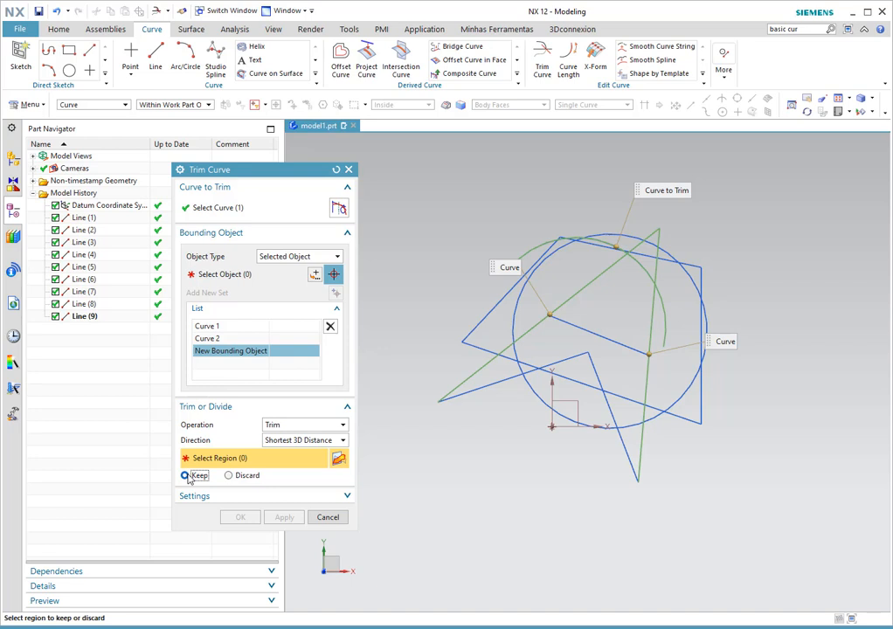
click(638, 267)
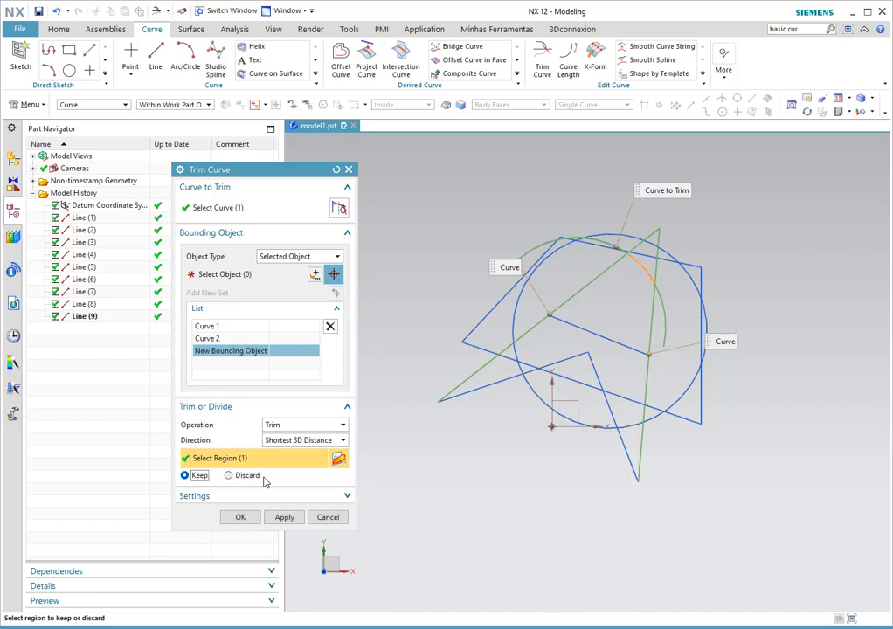
click(297, 497)
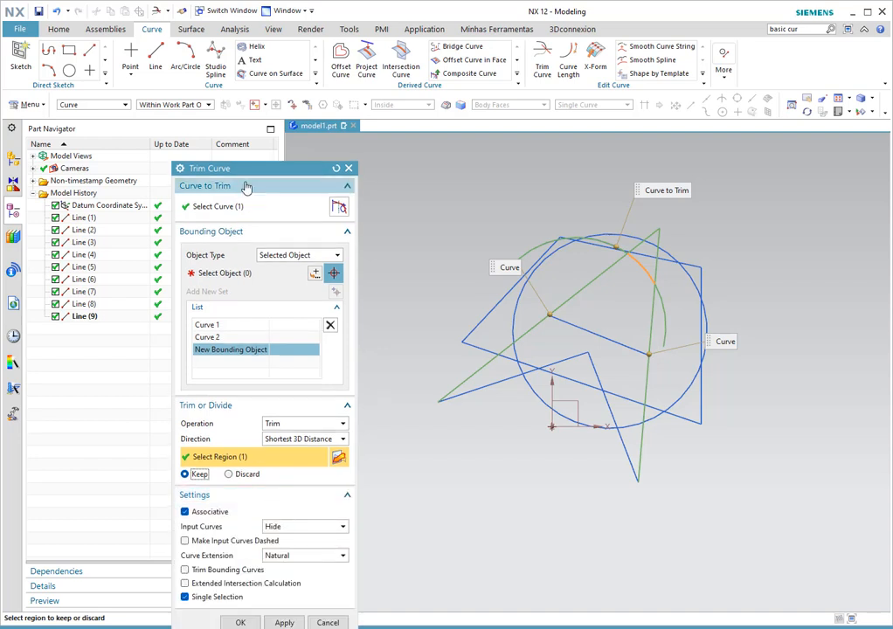
- Move the Trim Curve dialog up and confirm Input Curves stays on Hide
drag(260, 167, 269, 48)
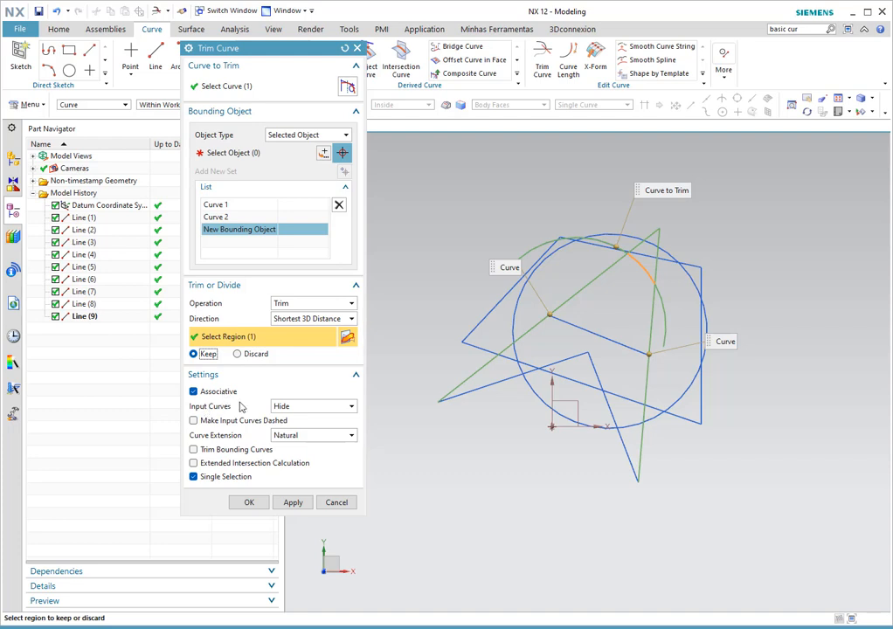
click(310, 407)
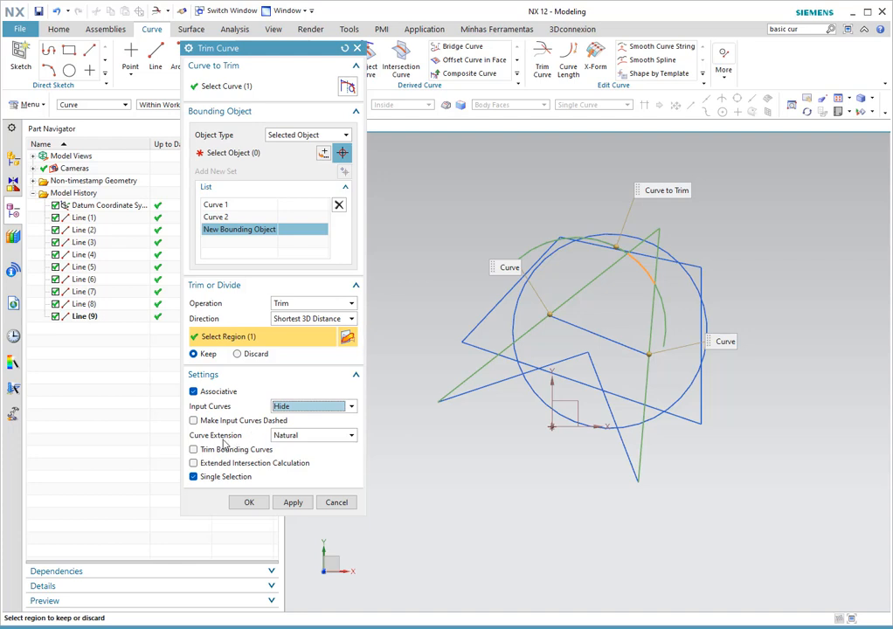
- Keep Natural curve extension and apply the trim, creating Trim Curve (10)
click(307, 443)
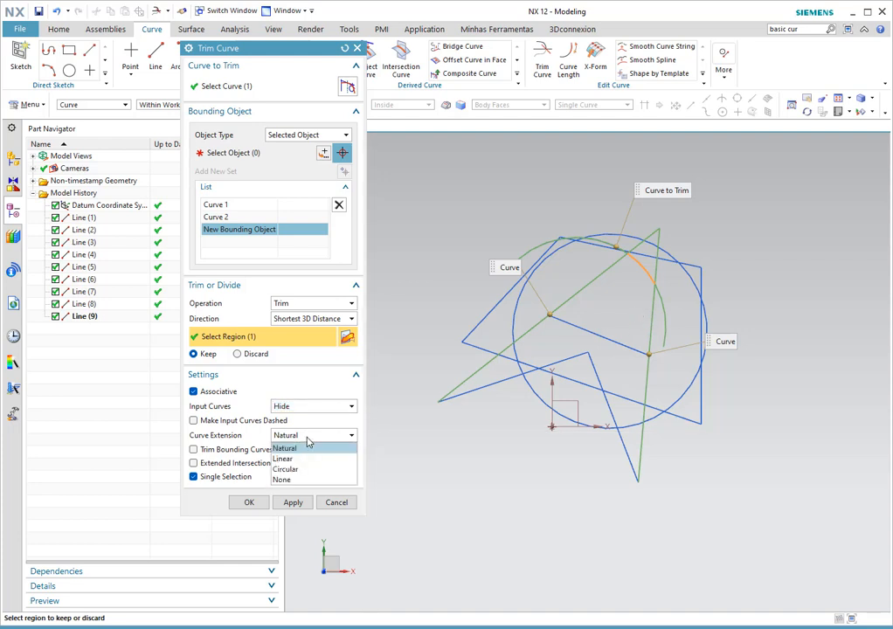
click(308, 443)
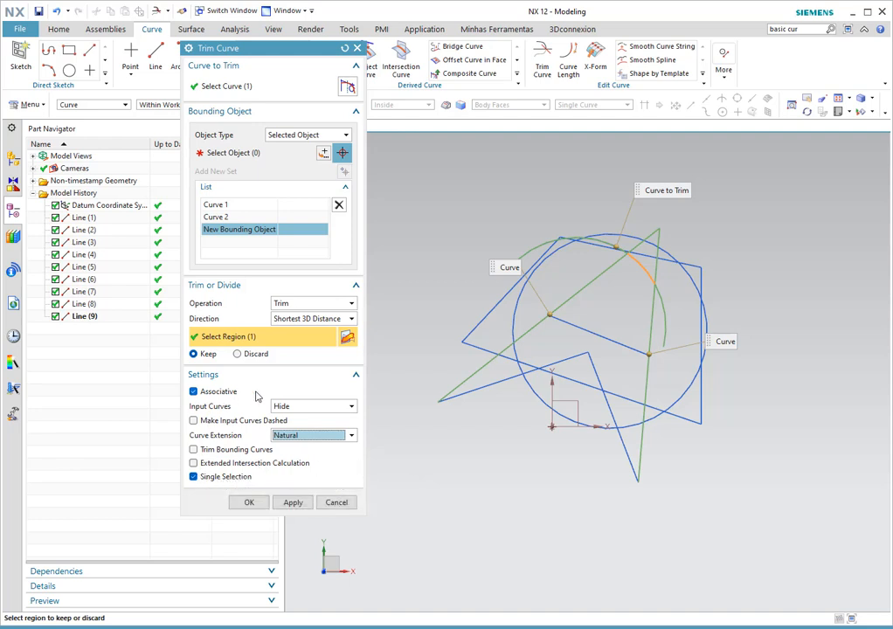
click(292, 503)
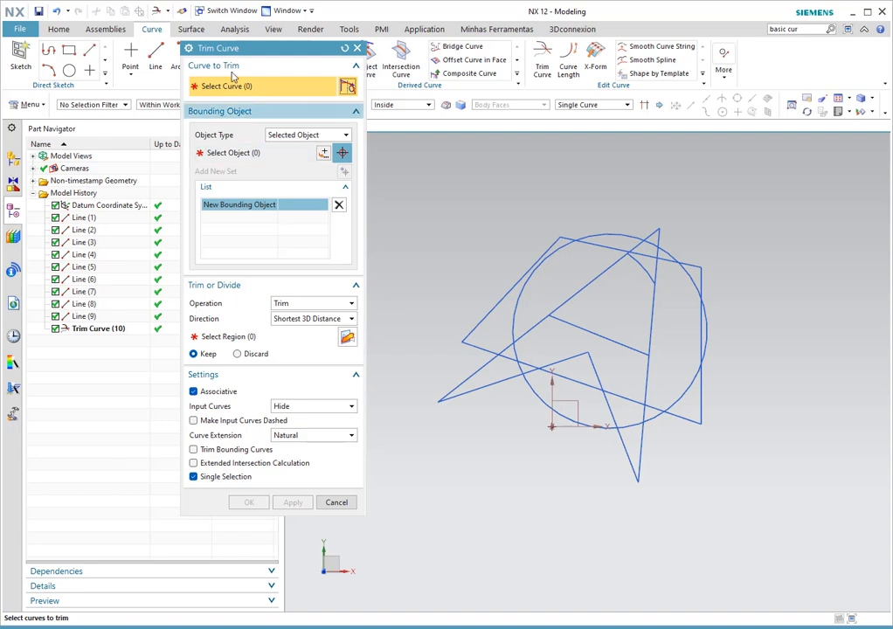
- Close the finished trim, then start a new Trim Curve with Operation kept as Trim and the long diagonal line as the curve to trim
click(336, 502)
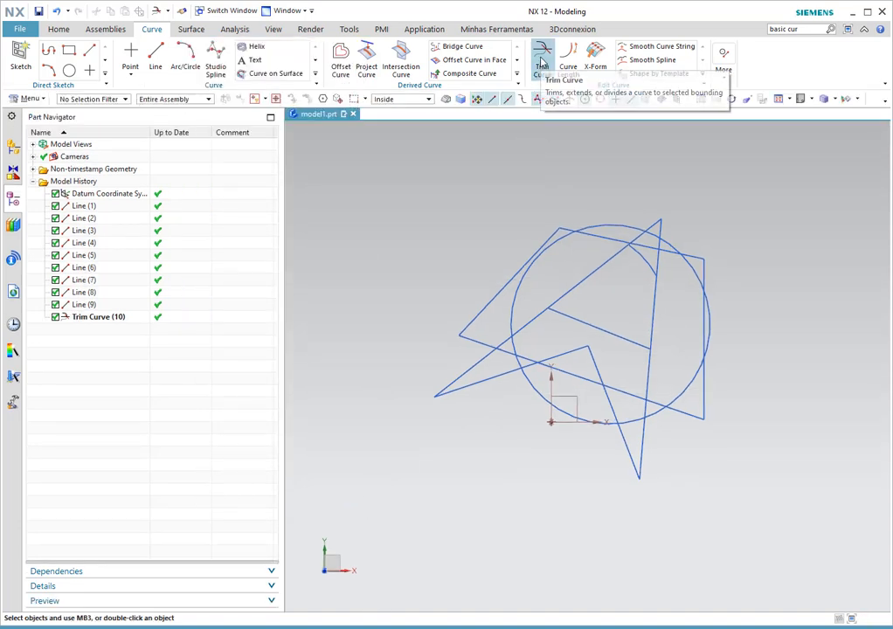
click(542, 67)
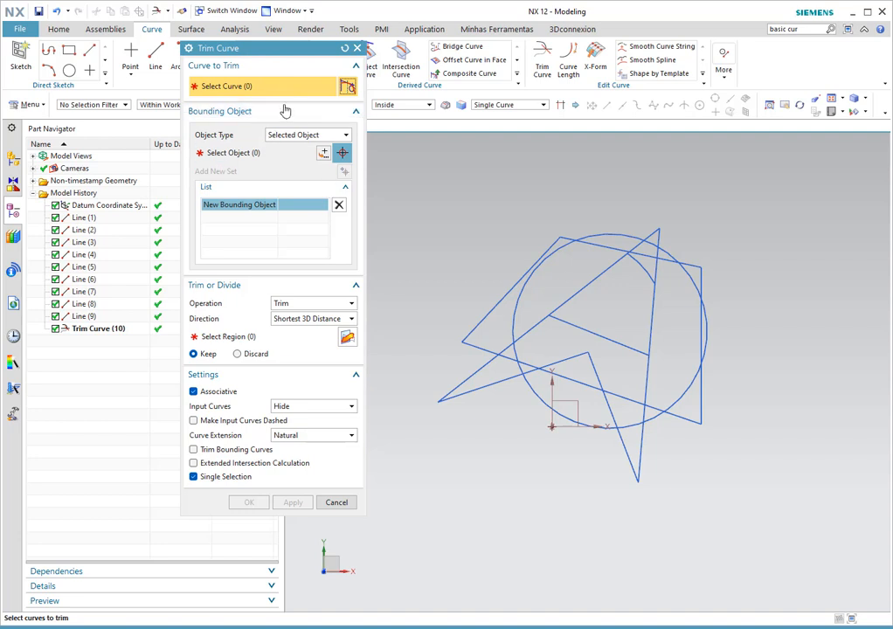
click(305, 304)
click(305, 308)
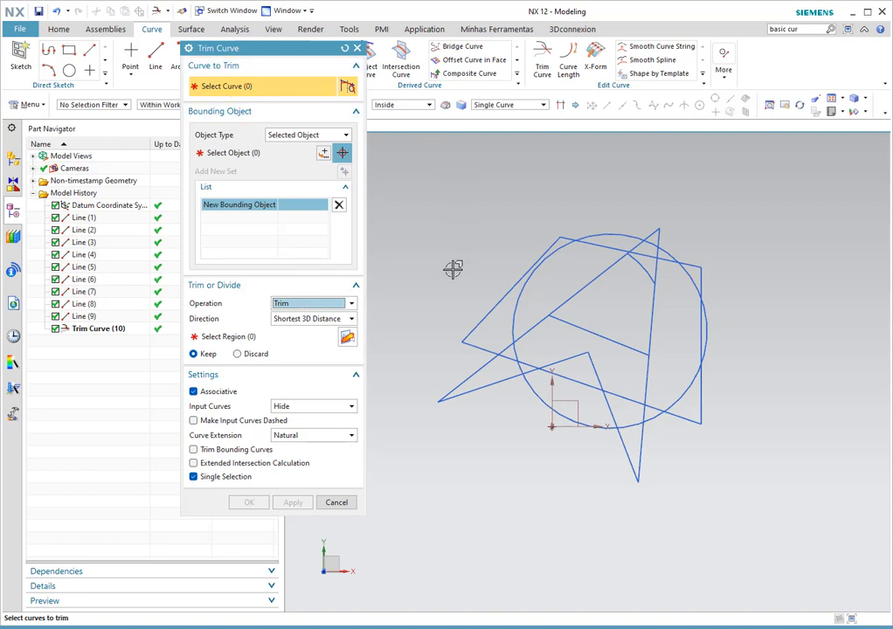
click(531, 330)
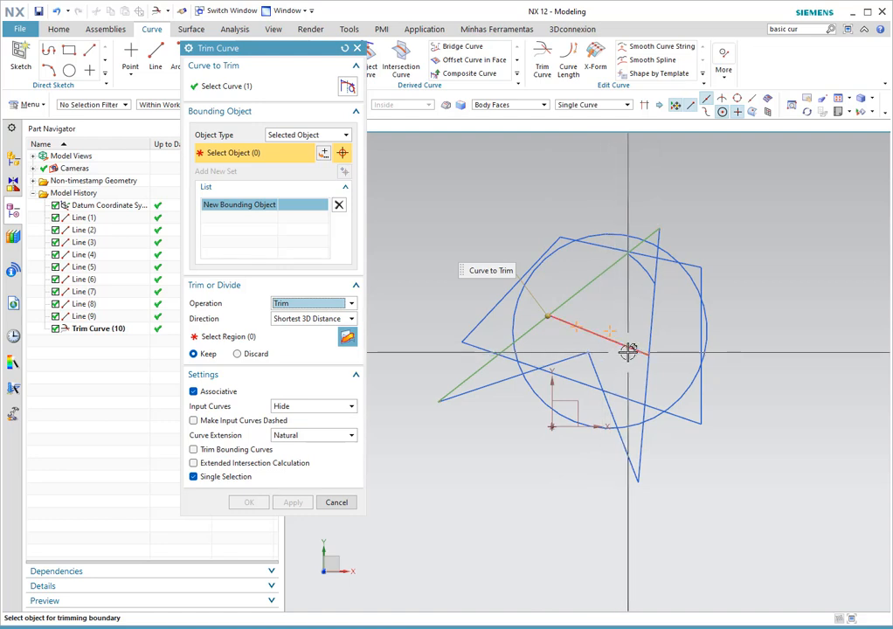
- Turn off point snapping and remove the wrongly picked point from the Bounding Object list
click(675, 111)
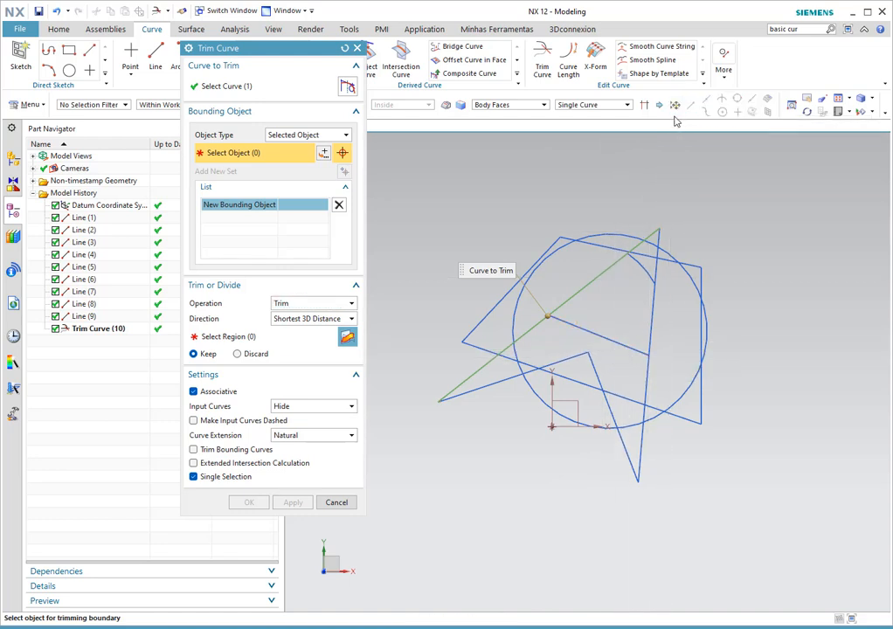
click(614, 342)
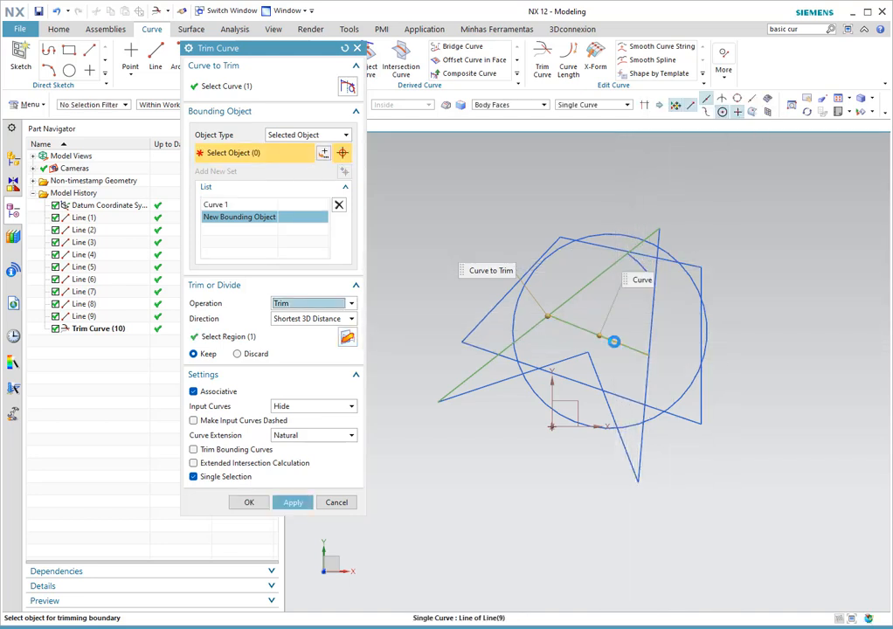
click(635, 261)
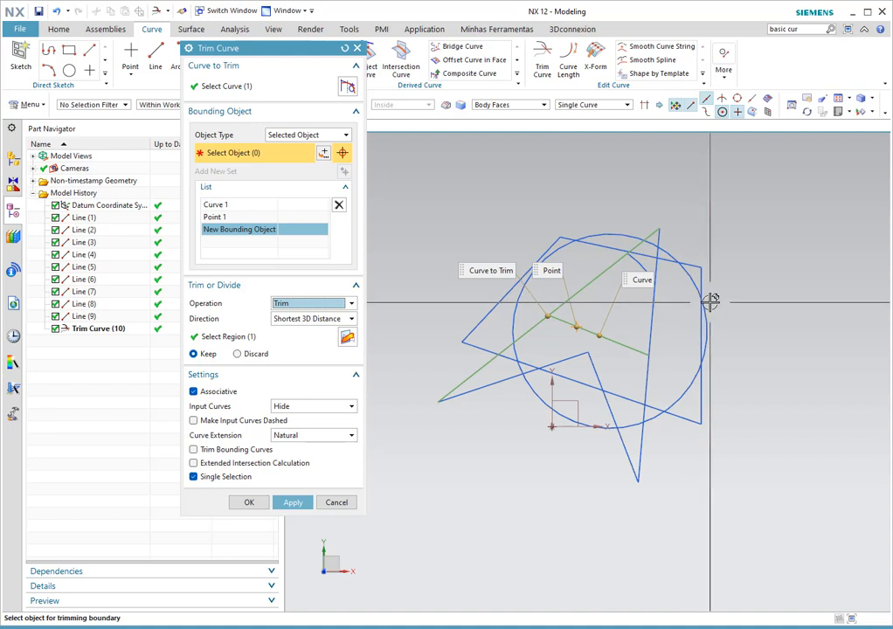
click(240, 218)
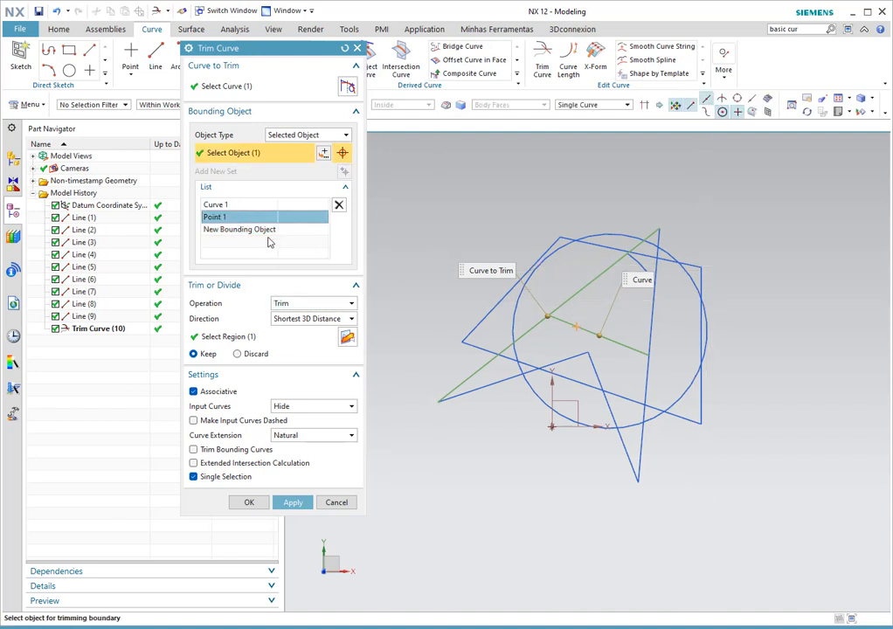
click(339, 206)
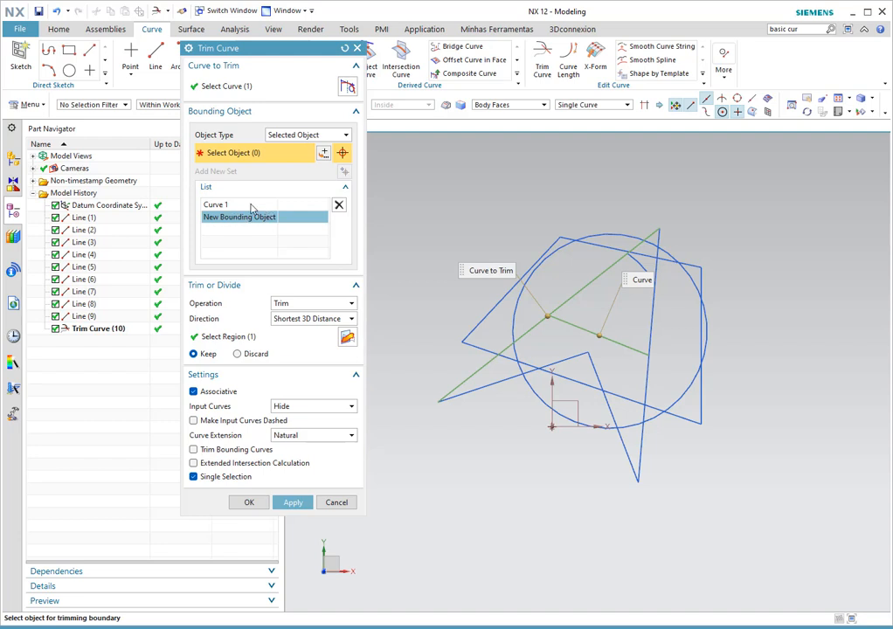
- Pick the short inner line and the trimmed arc as the diagonal line's bounding objects
click(222, 207)
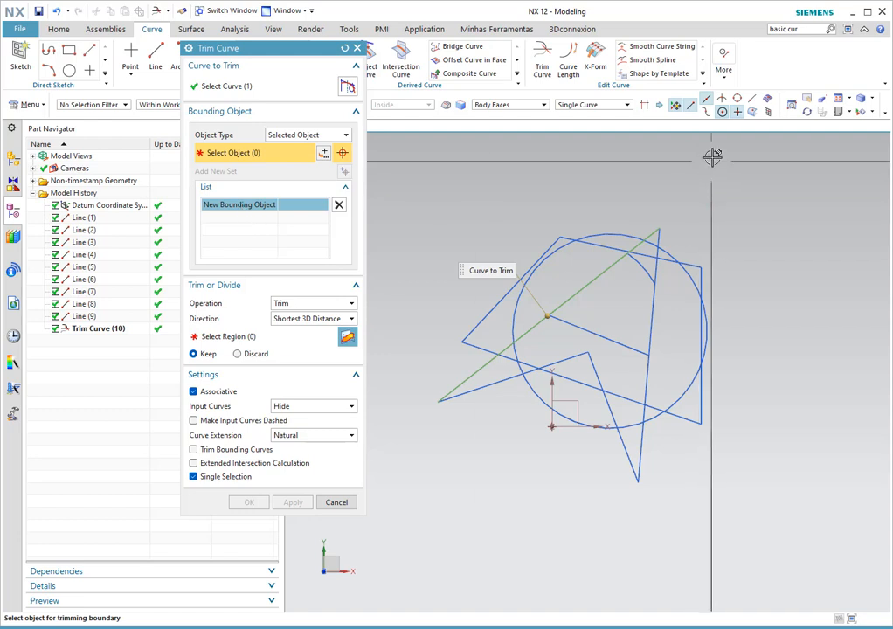
click(609, 339)
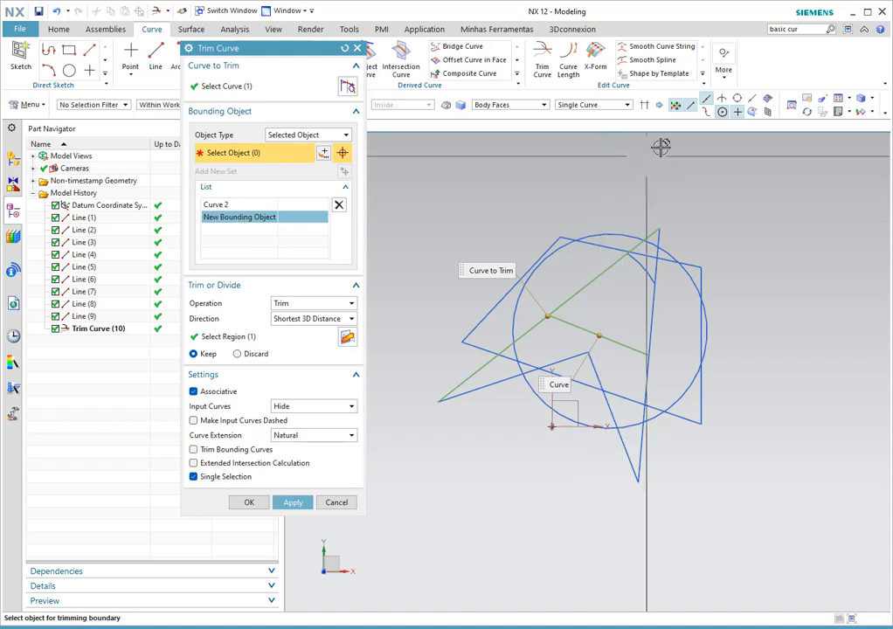
click(642, 266)
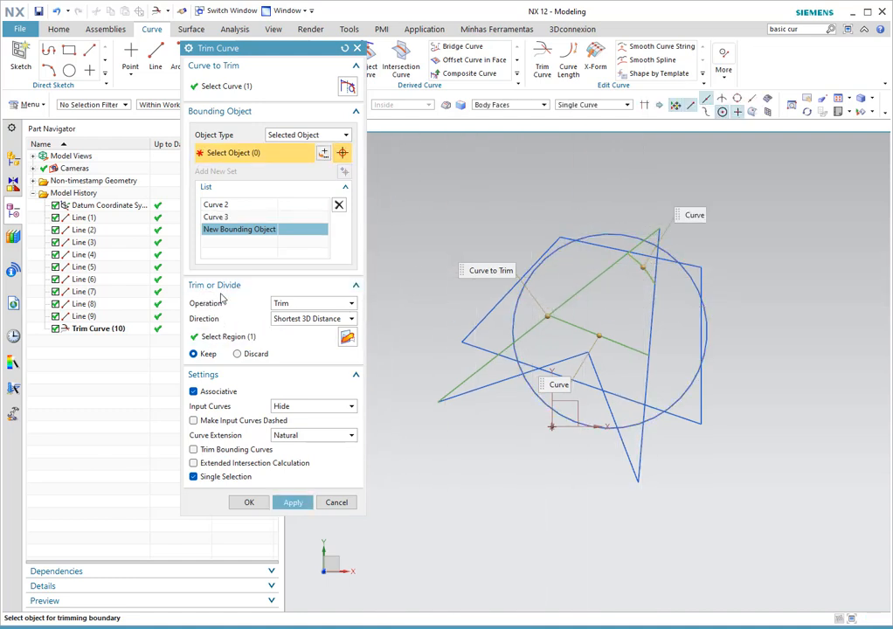
click(282, 305)
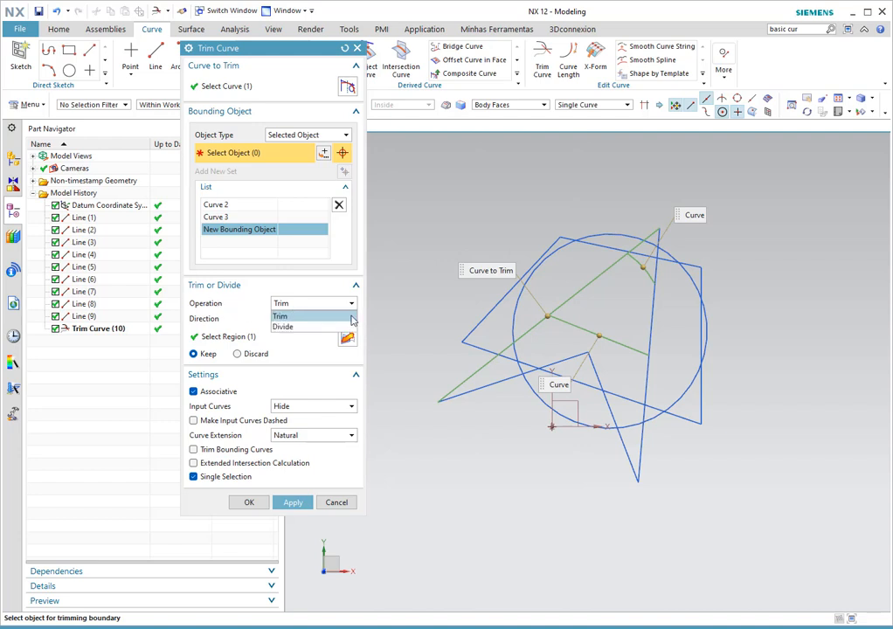
- Switch to Divide and split the diagonal line at the inner-line crossing and the circle's edge
click(304, 328)
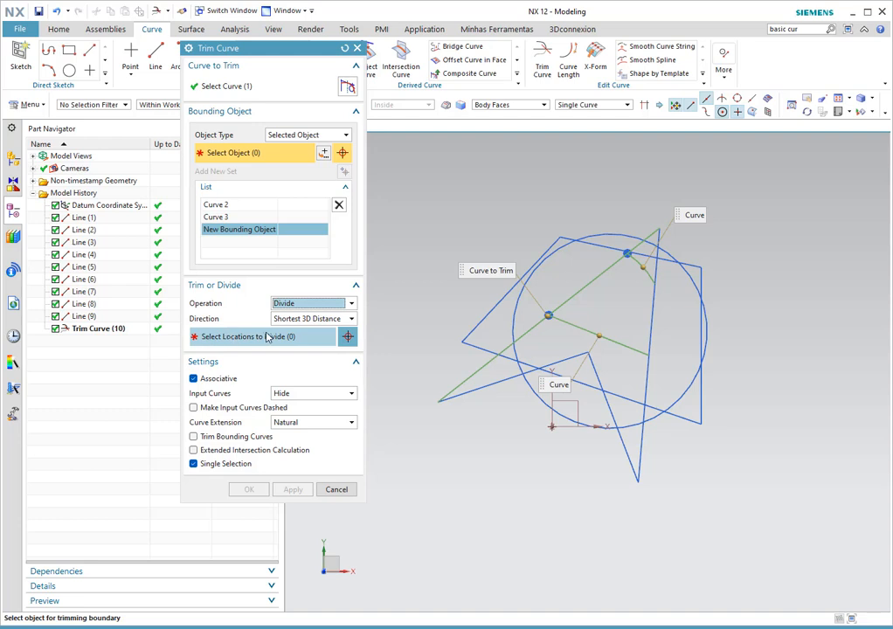
click(263, 341)
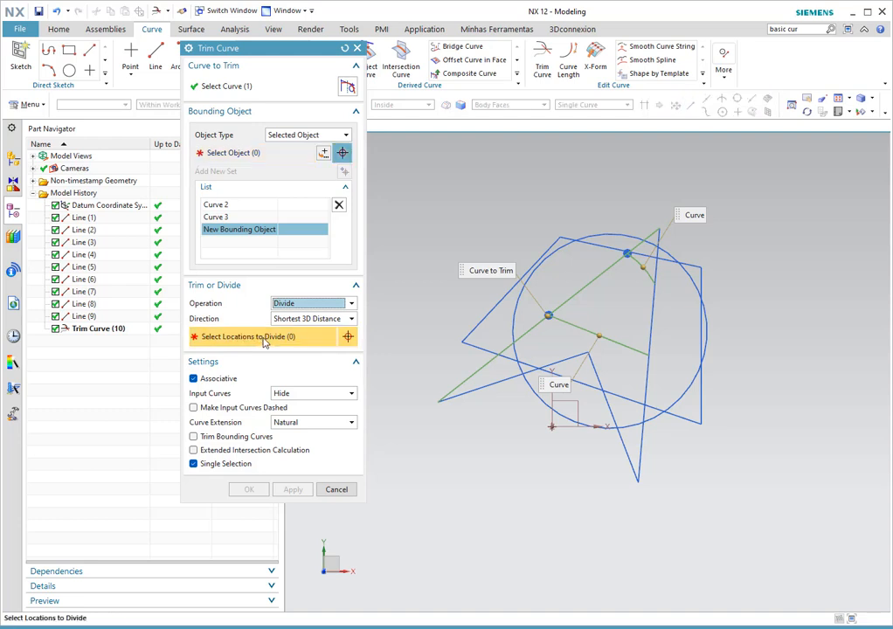
click(548, 316)
click(549, 315)
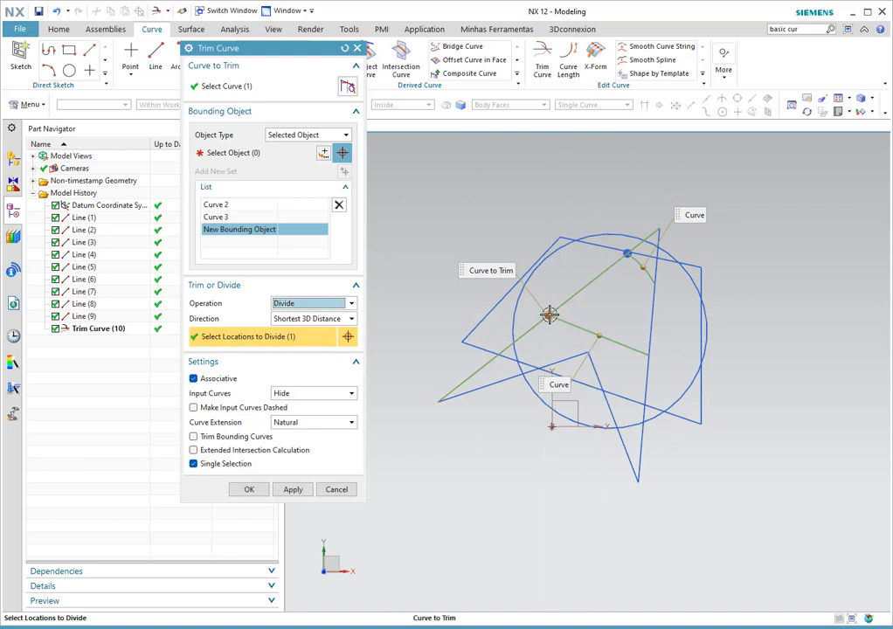
click(626, 251)
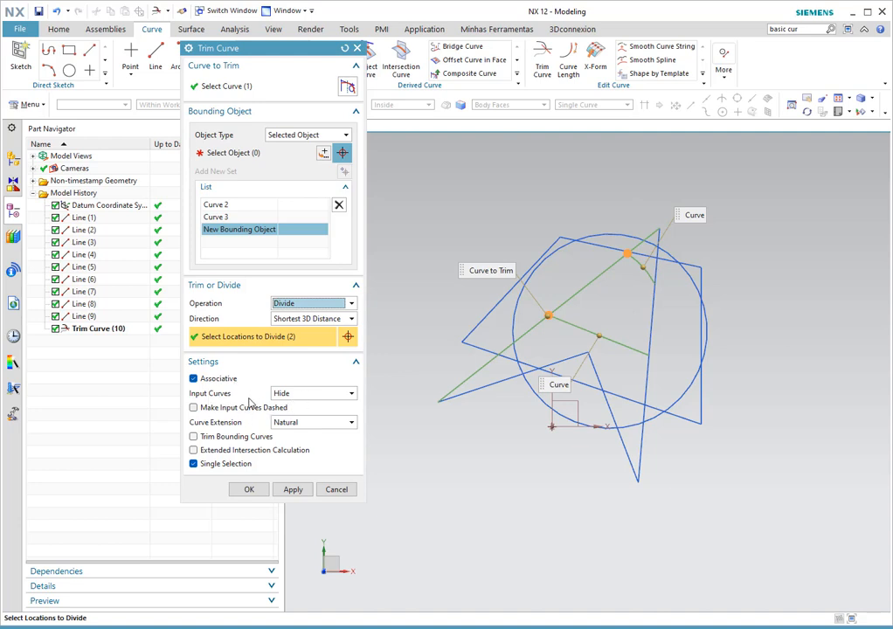
click(295, 493)
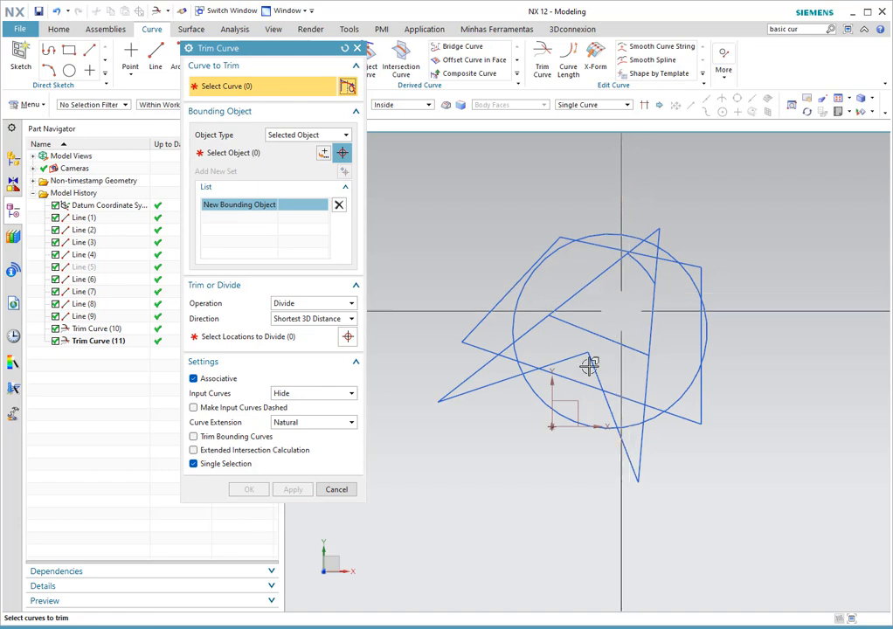
click(334, 489)
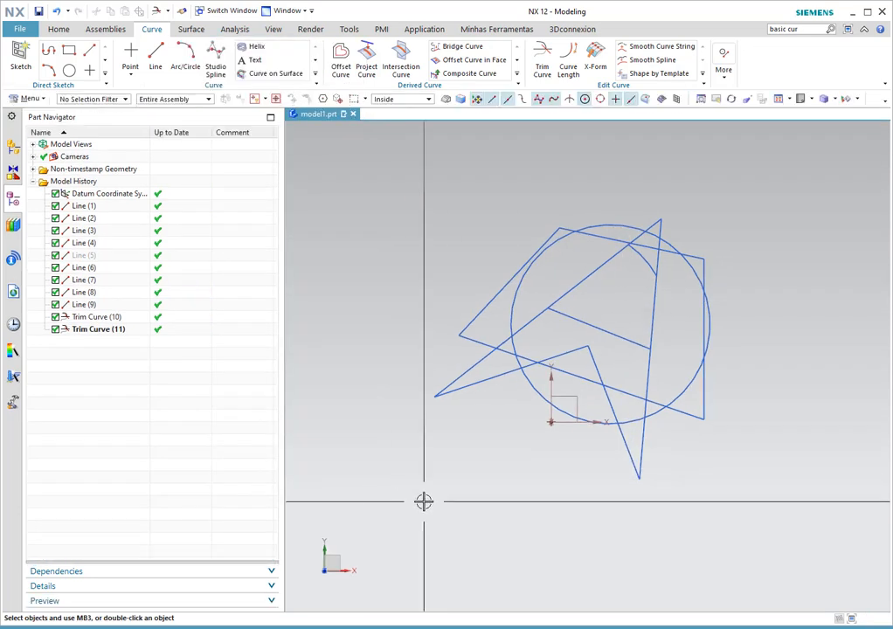
click(92, 330)
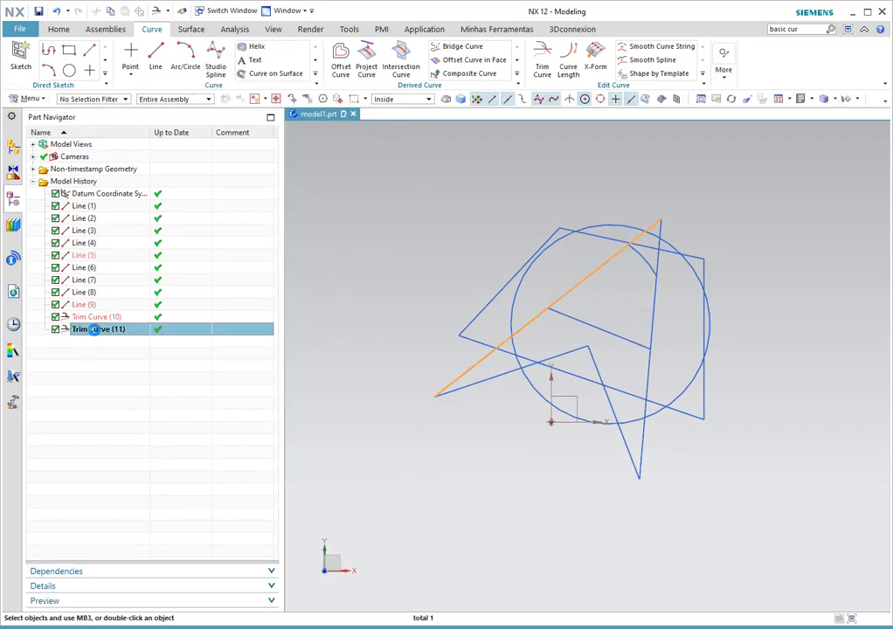
click(119, 414)
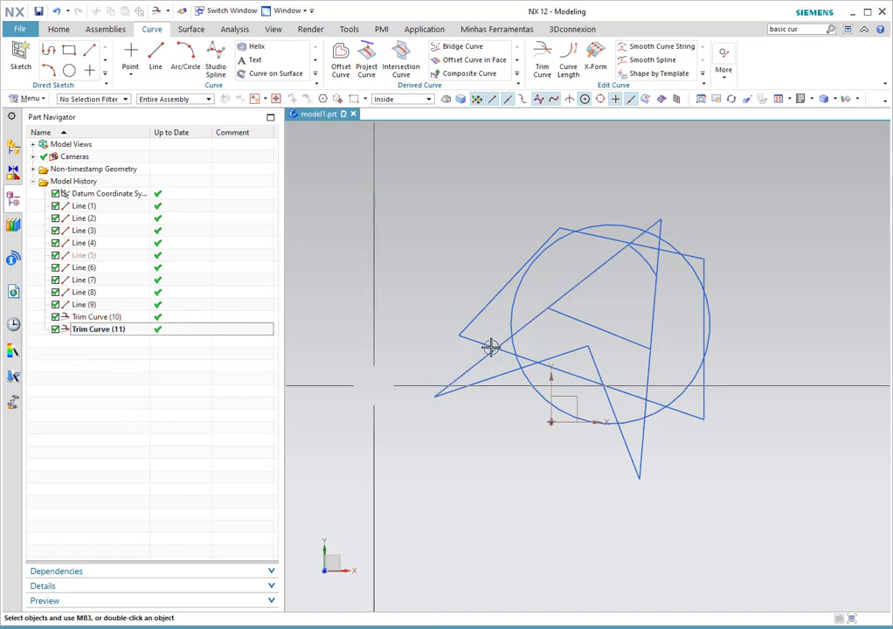
click(593, 269)
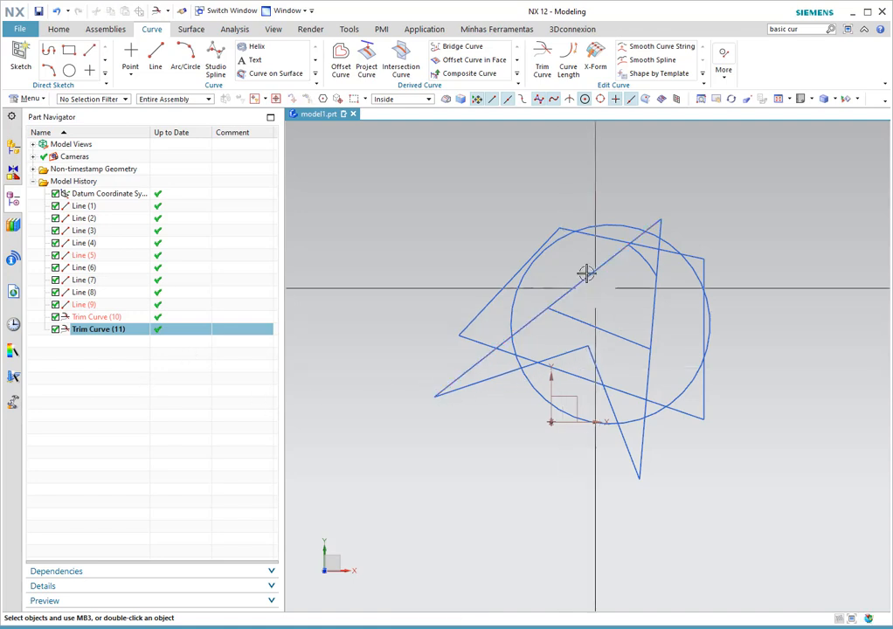
key(Escape)
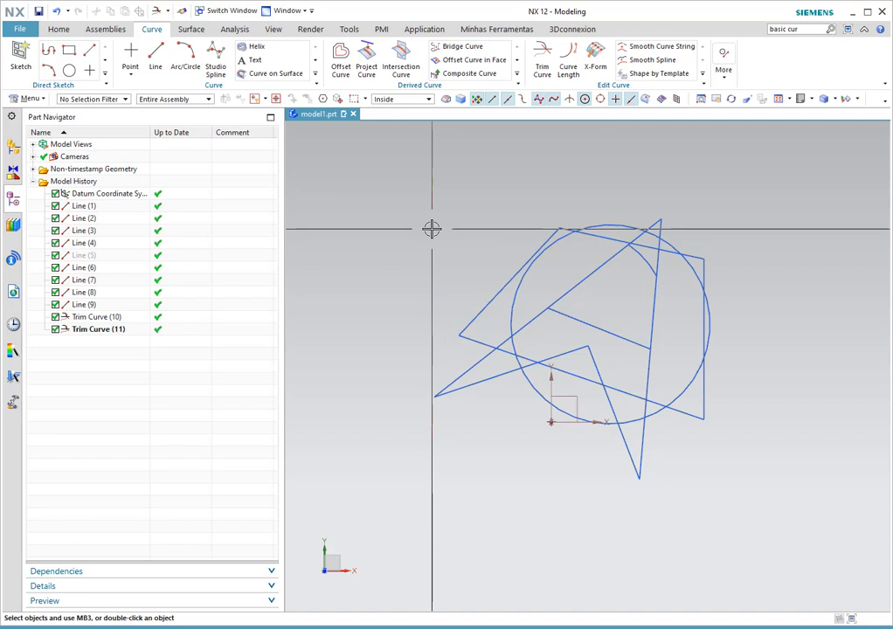
- Start Edit Object Display with Ctrl+J and select the trimmed segment inside the circle
key(ctrl+j)
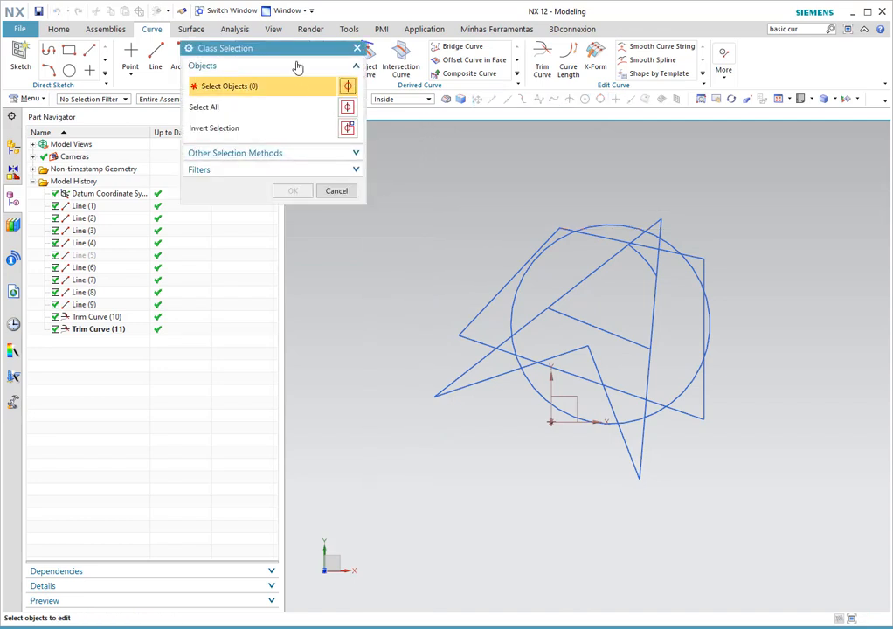
drag(291, 57, 328, 192)
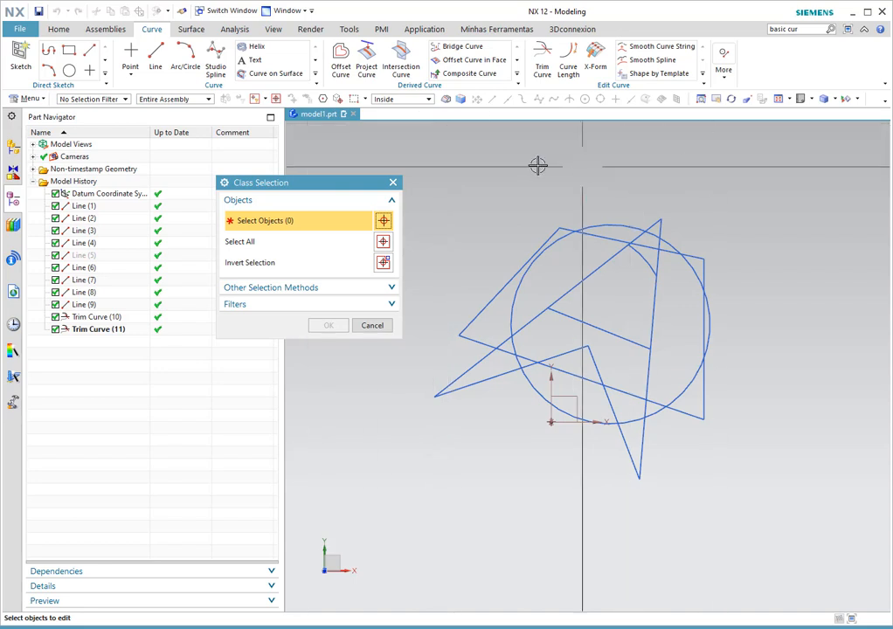
drag(351, 185, 340, 248)
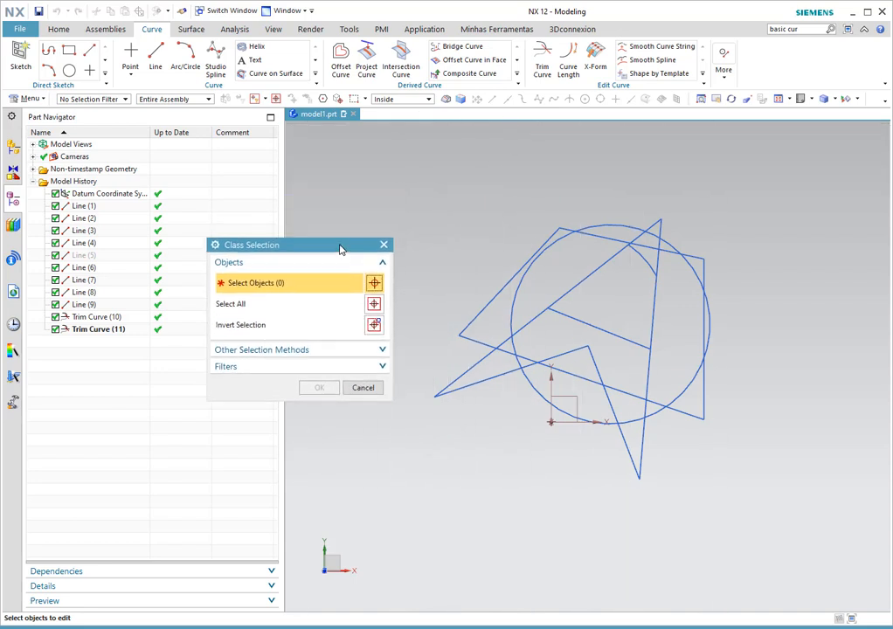
click(409, 102)
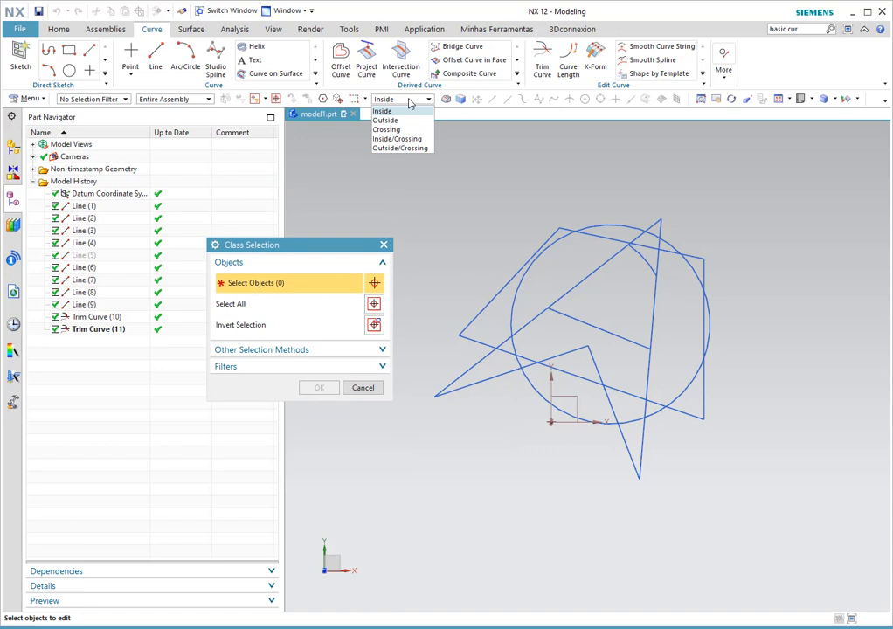
click(409, 101)
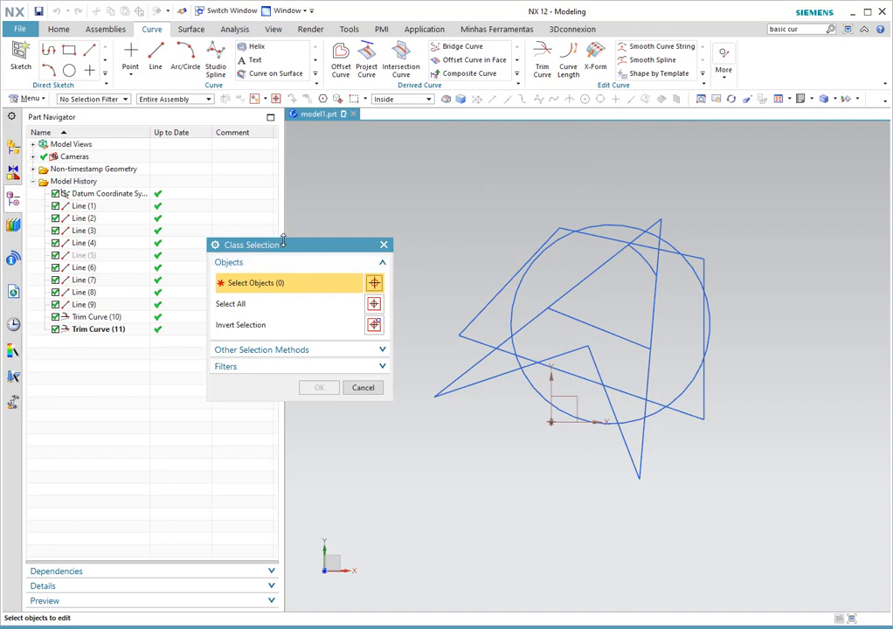
drag(298, 250, 292, 226)
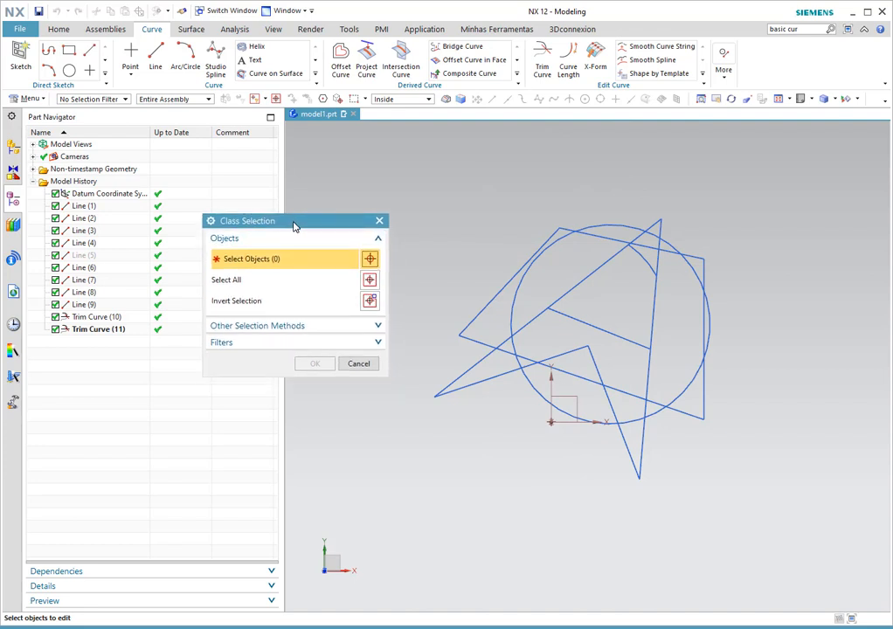
click(596, 271)
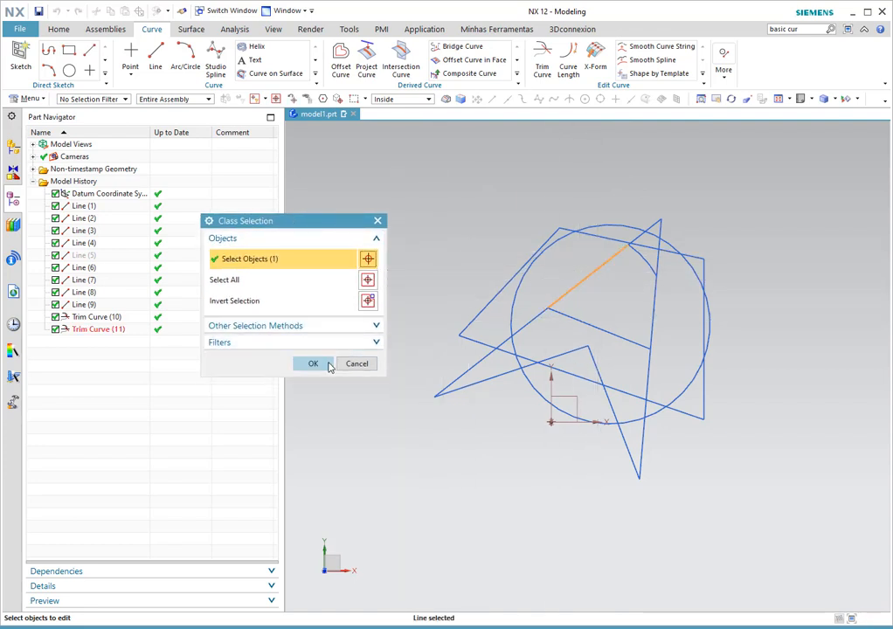
click(312, 363)
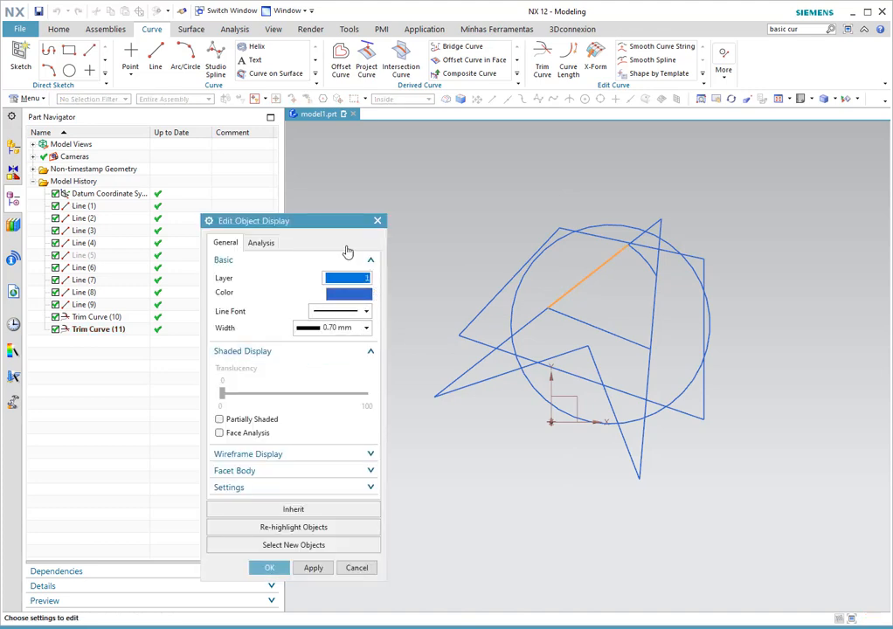
- Change the segment's colour to red, apply it, and clear the selection
drag(337, 225, 336, 182)
click(342, 251)
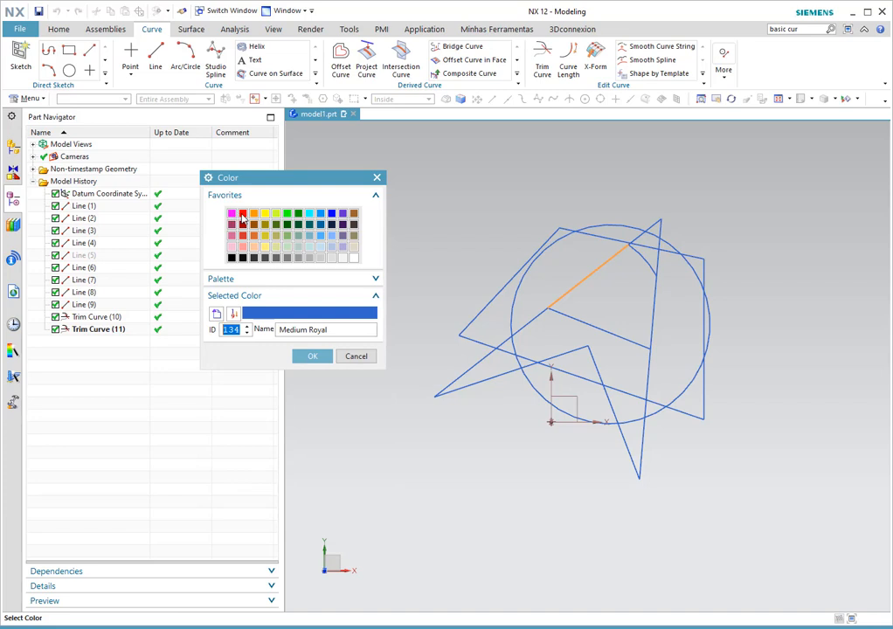
click(242, 214)
click(314, 358)
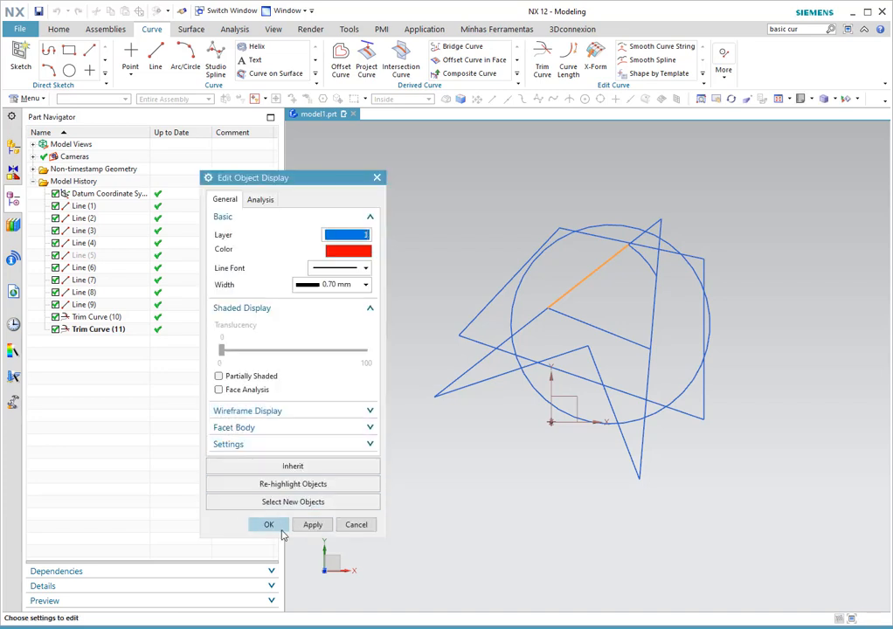
click(281, 529)
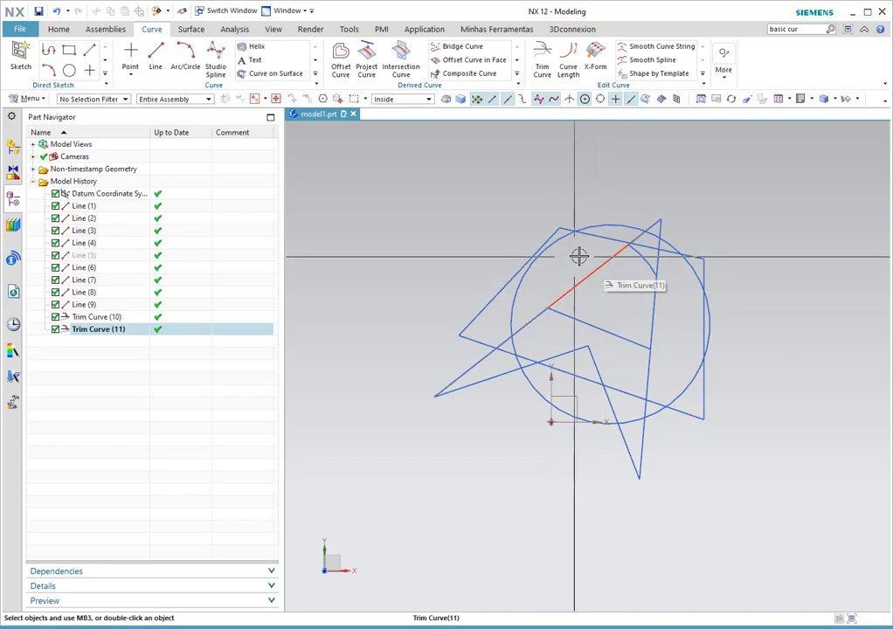
click(528, 324)
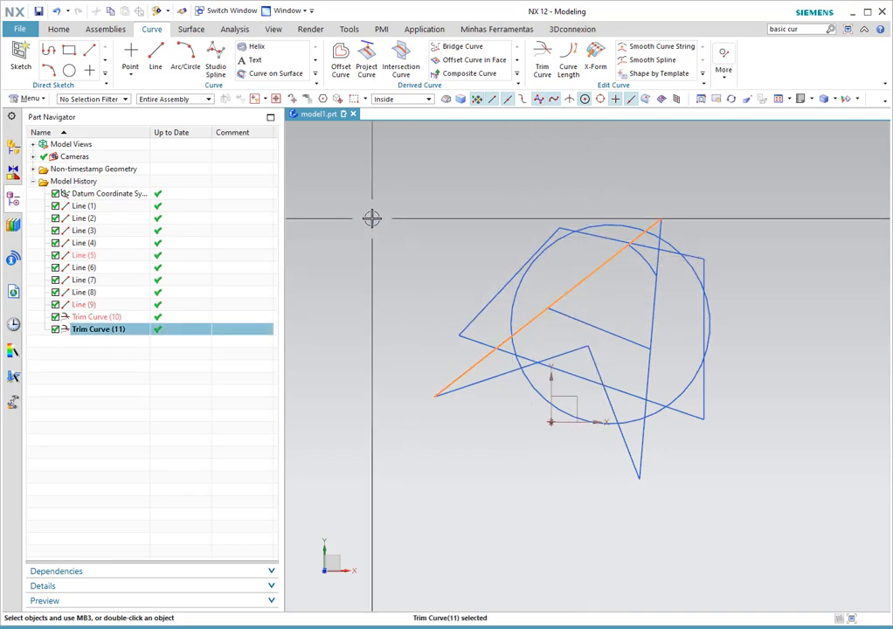
key(Escape)
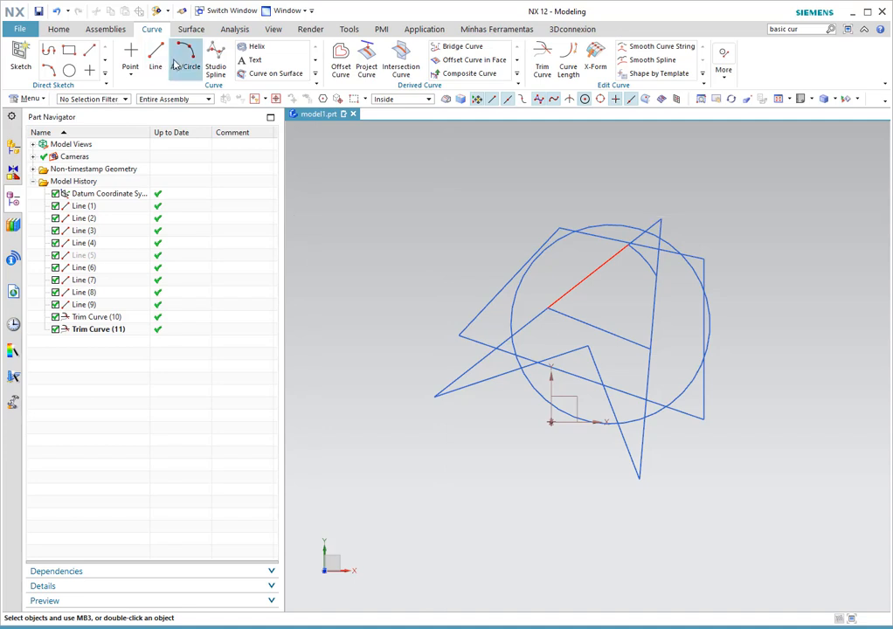
- Start Extrude on the Home tab, switch Curve Rule to Tangent Curves then Single Curve, and cancel it
click(61, 31)
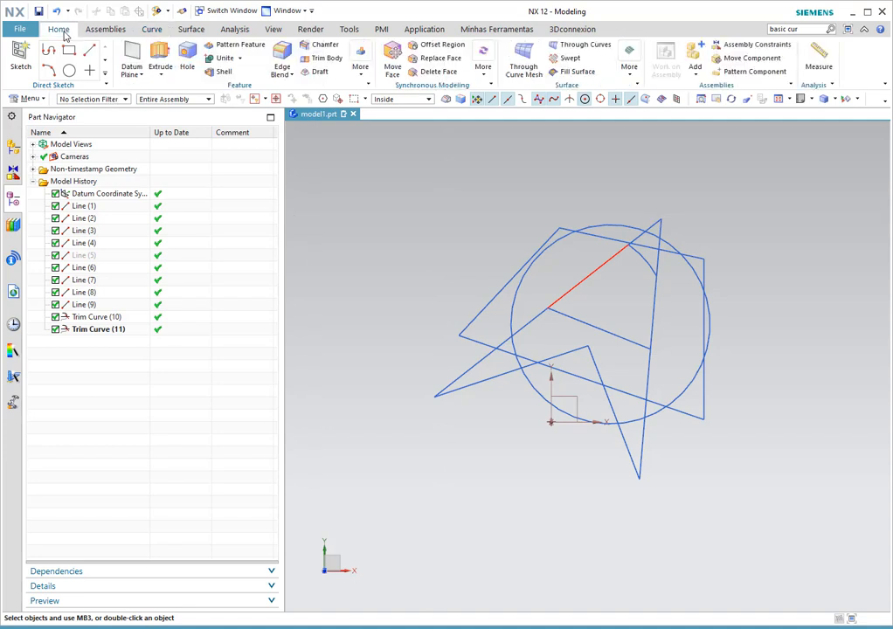
click(160, 56)
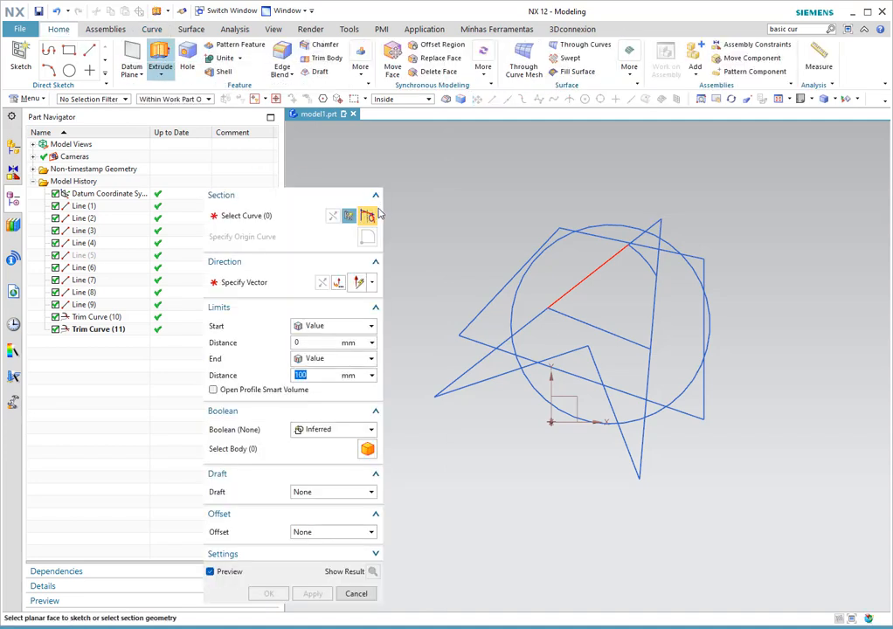
drag(317, 181, 297, 157)
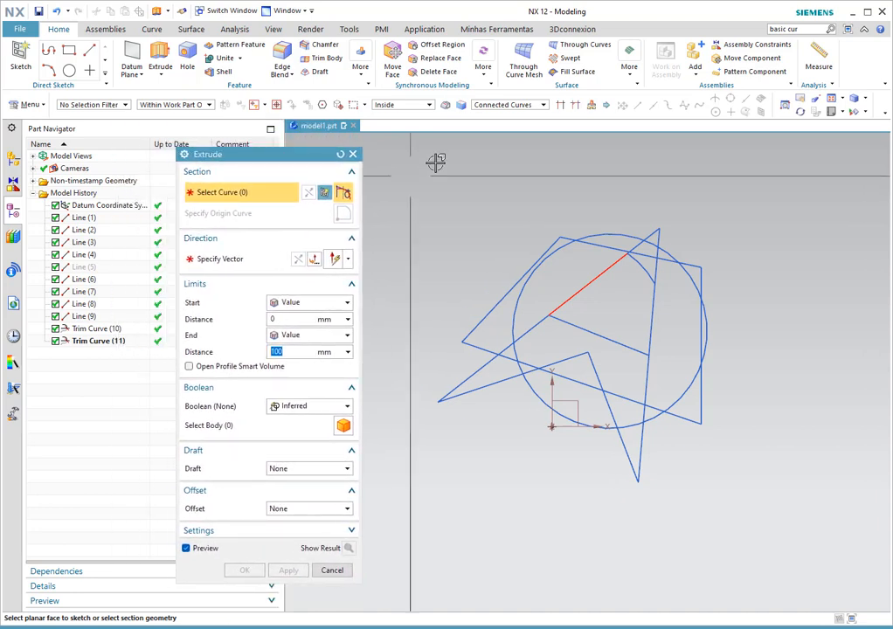
click(509, 106)
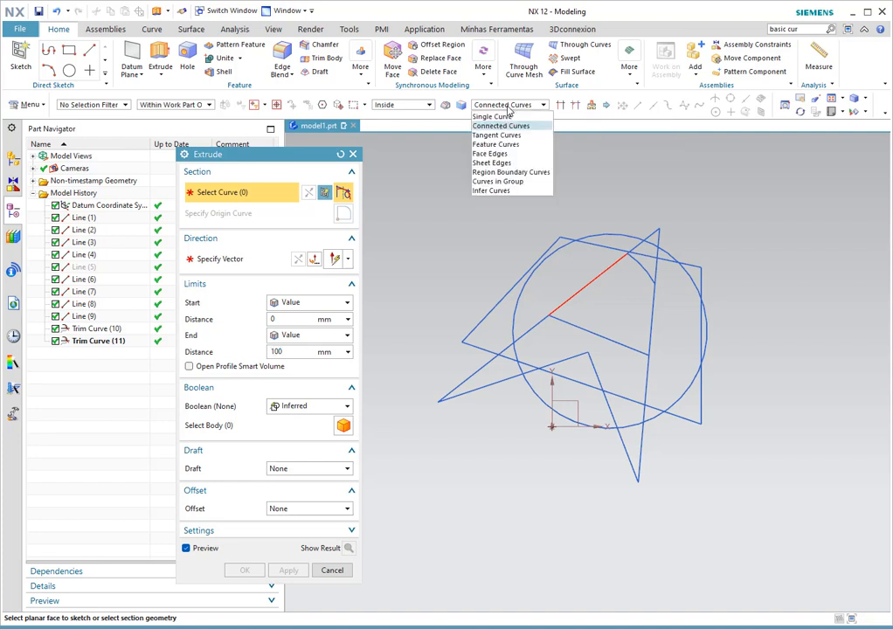
click(498, 134)
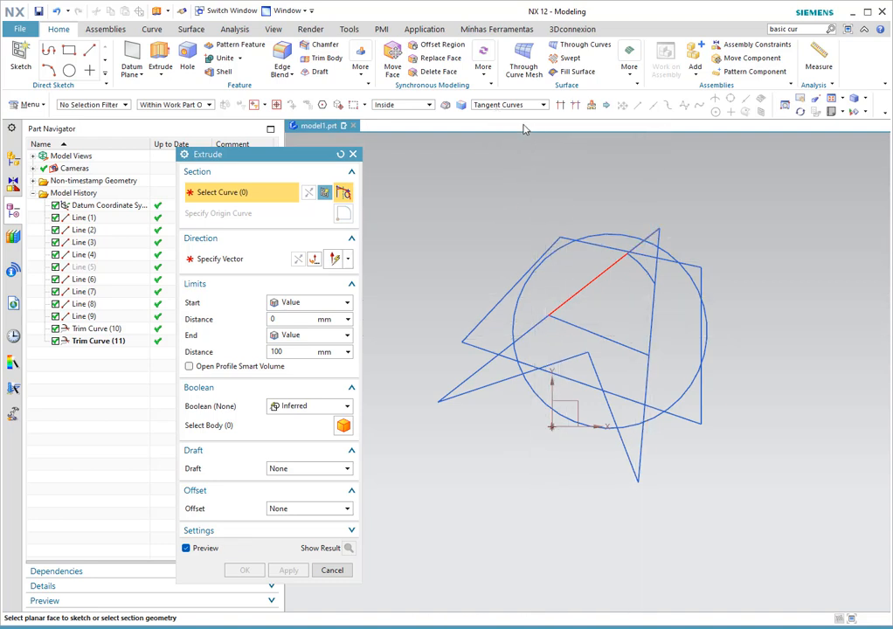
click(515, 104)
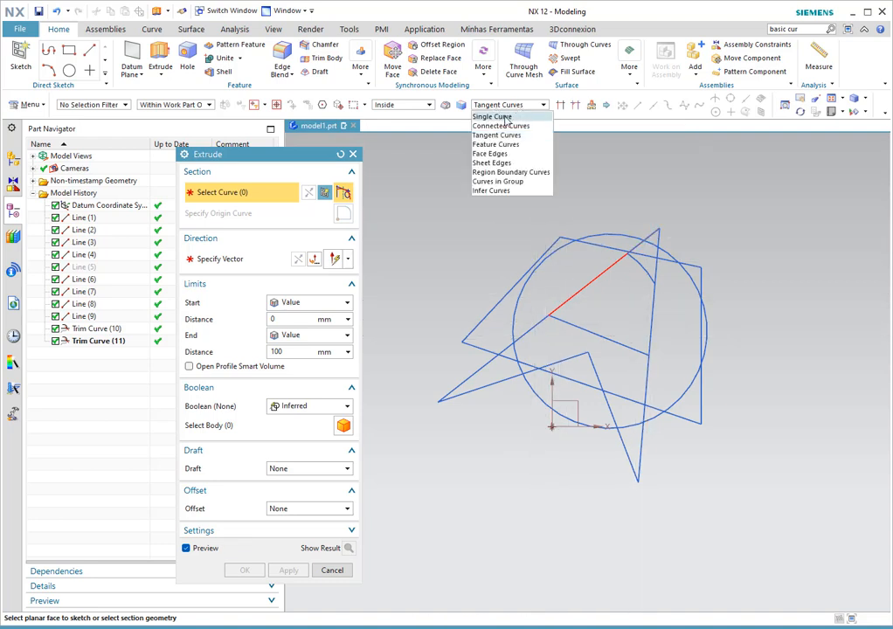
click(493, 116)
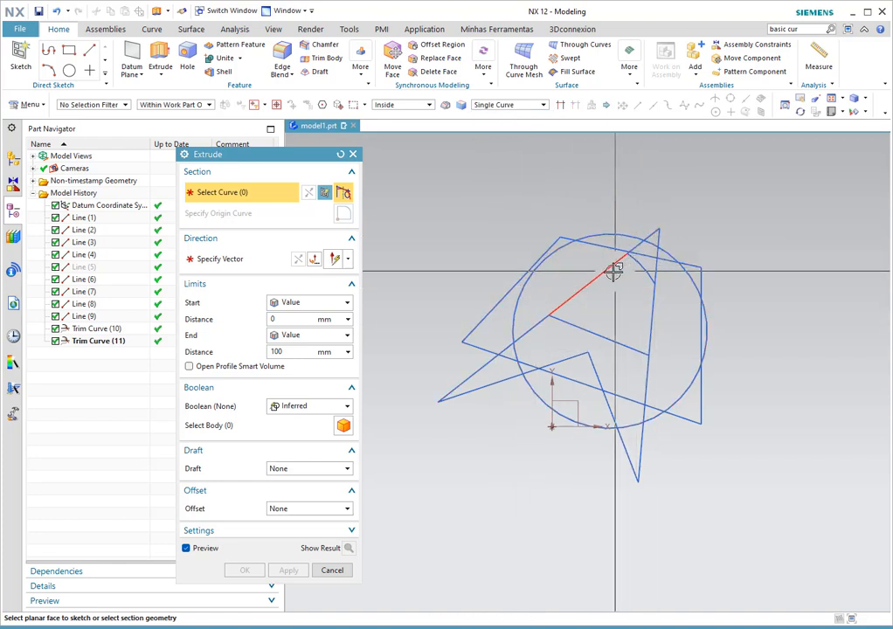
drag(303, 160, 298, 96)
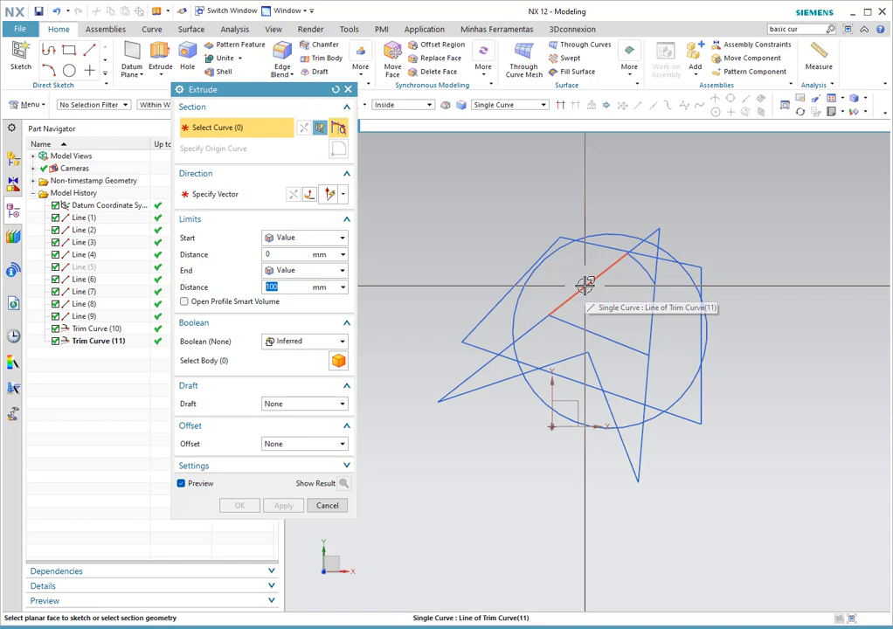
click(327, 505)
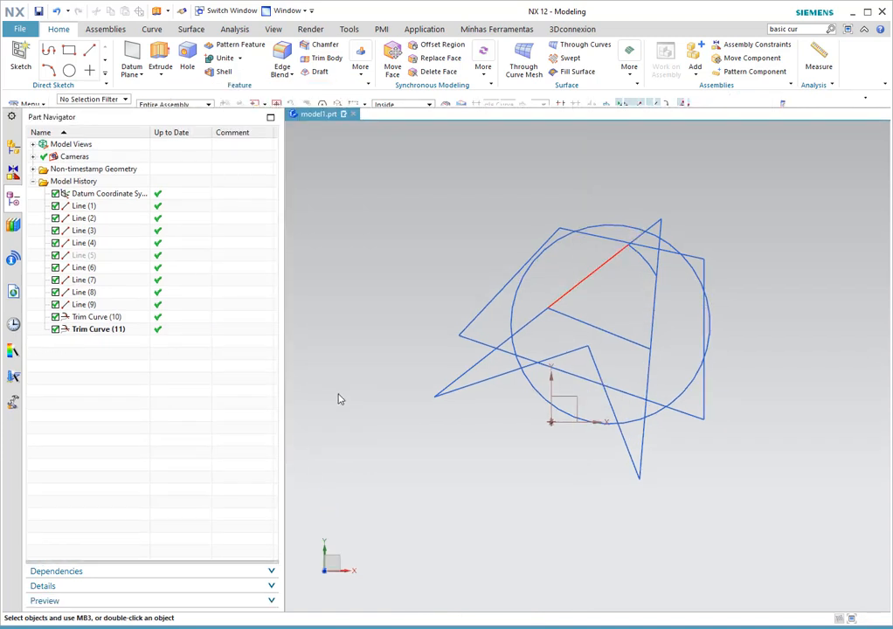
- Compare Trim Curve (10) and Trim Curve (11) in the Part Navigator, then return to the Curve tab
click(87, 330)
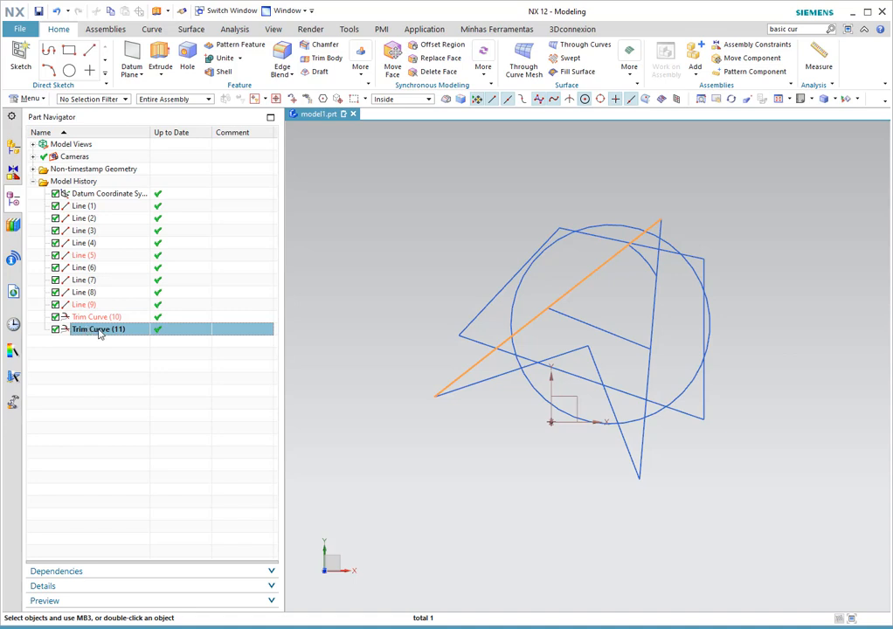
click(99, 317)
click(100, 329)
click(100, 317)
click(101, 330)
click(101, 364)
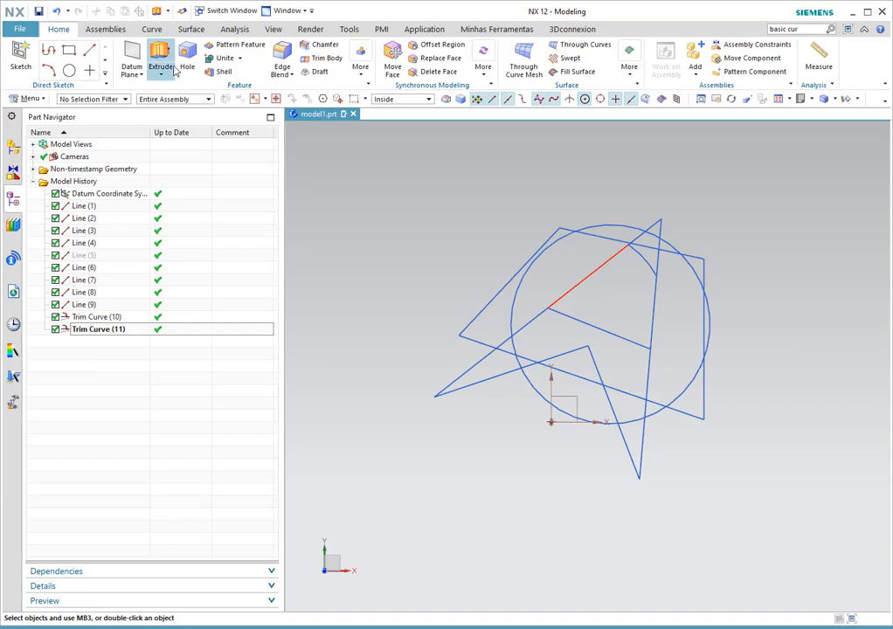
click(148, 29)
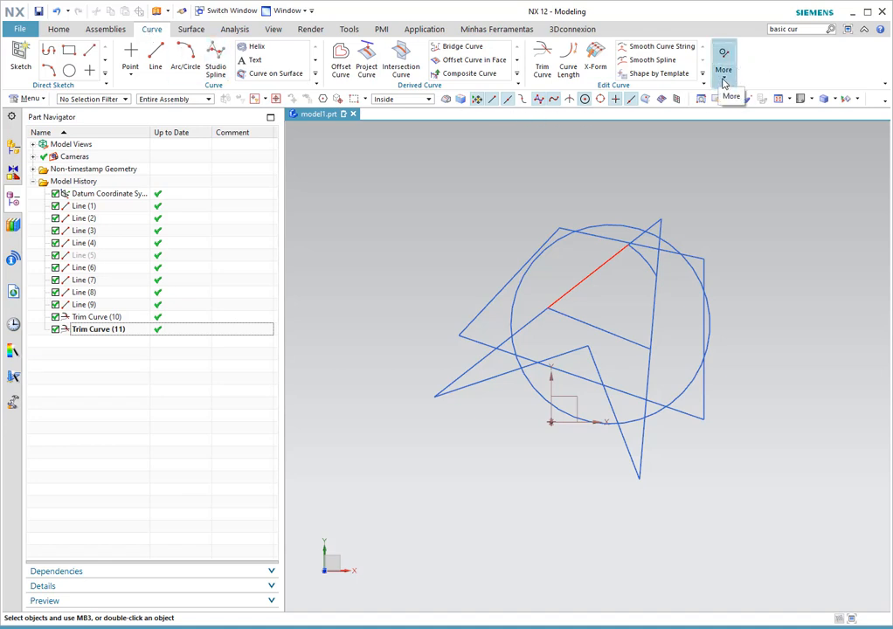
- Launch Divide Curve from the Edit Curve More gallery and move its dialog near the model
click(723, 82)
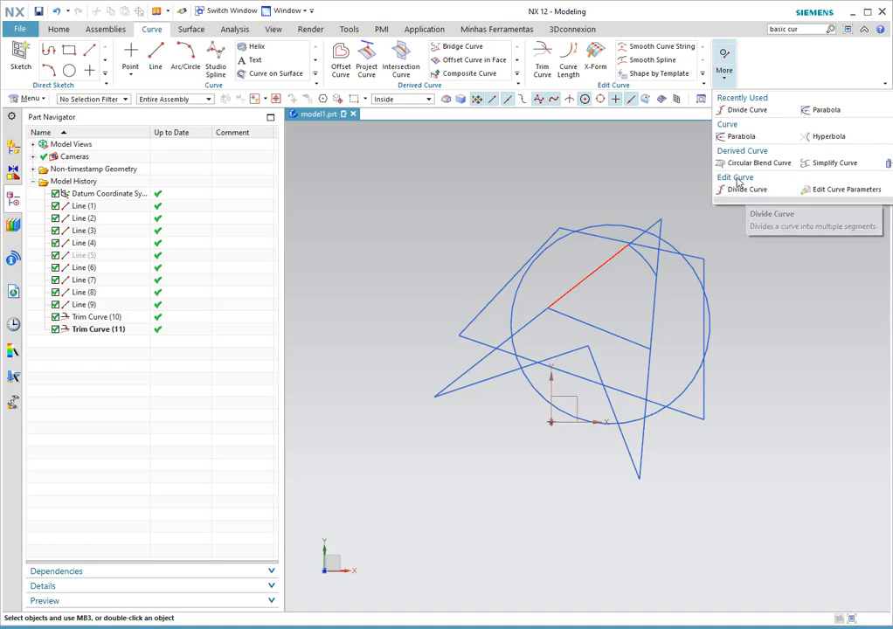
click(748, 196)
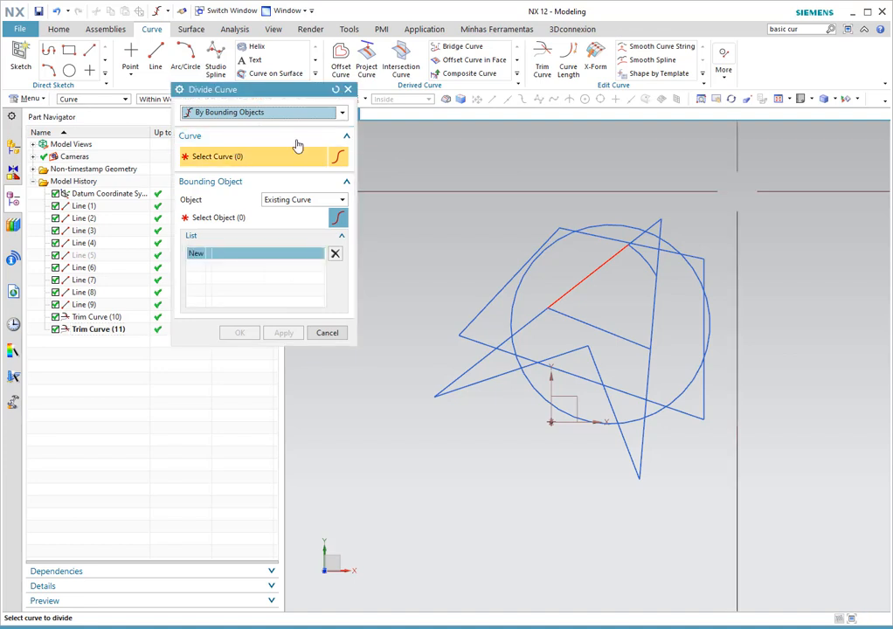
drag(274, 93, 322, 200)
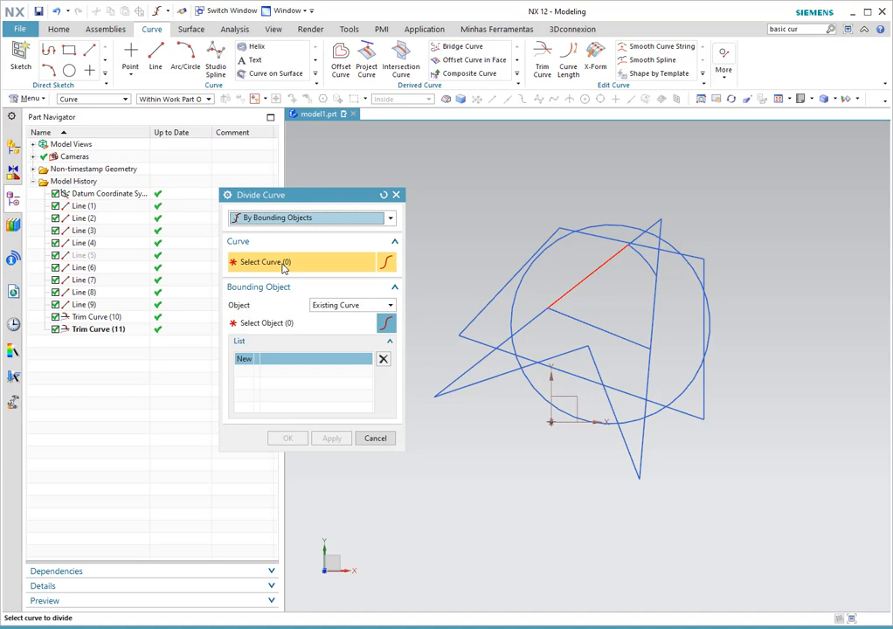
- Set Divide Curve to Equal Segments with Segment Length set to Equal Arc Length
click(332, 221)
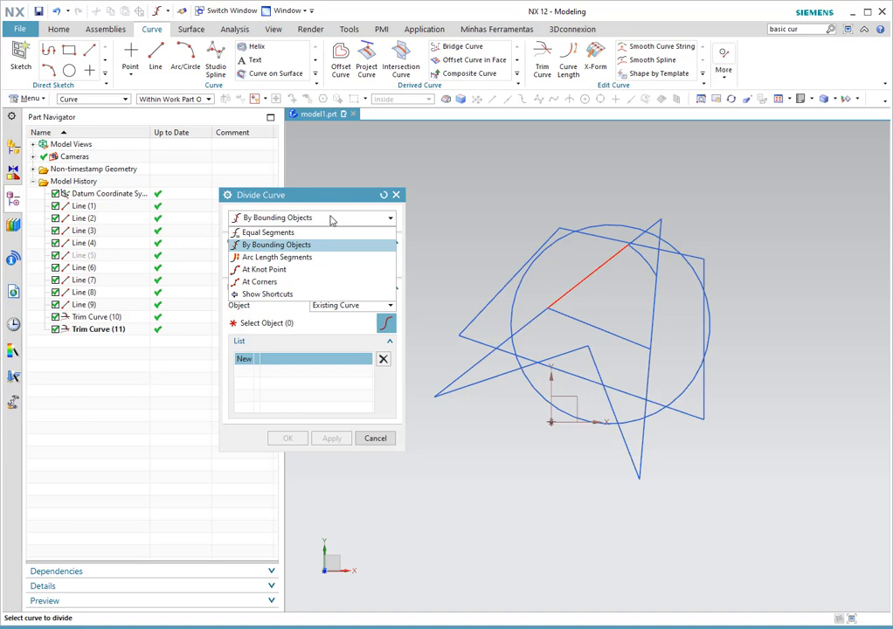
click(302, 233)
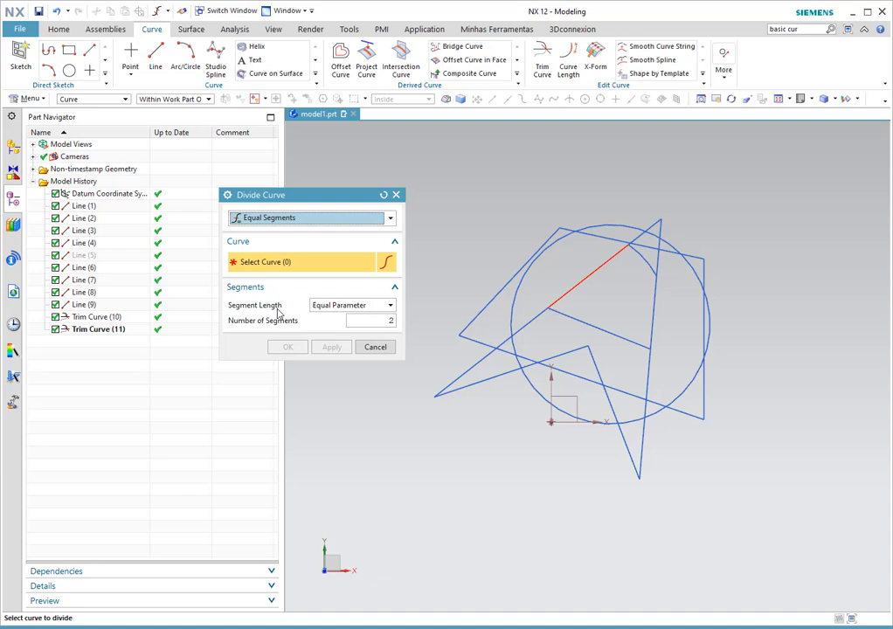
click(346, 304)
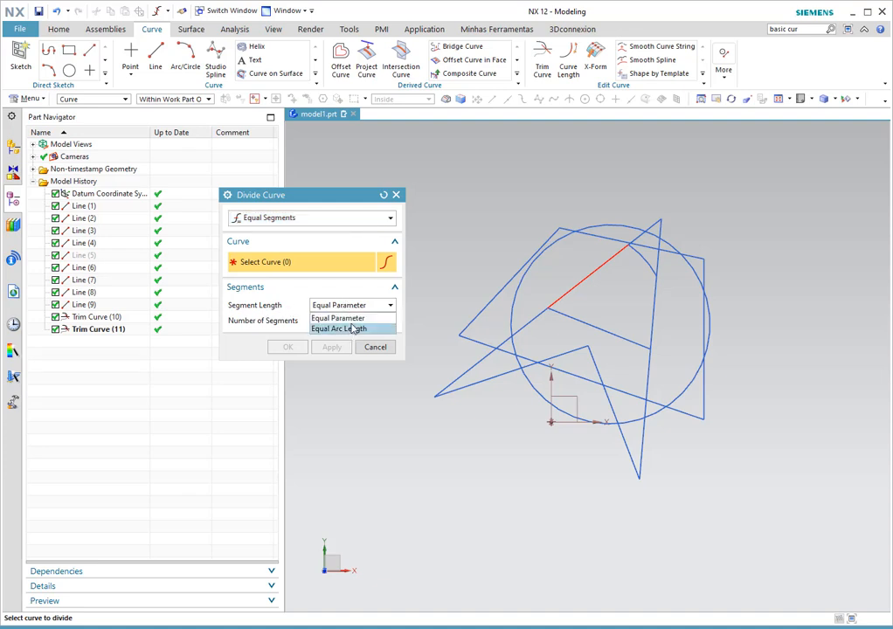
click(353, 329)
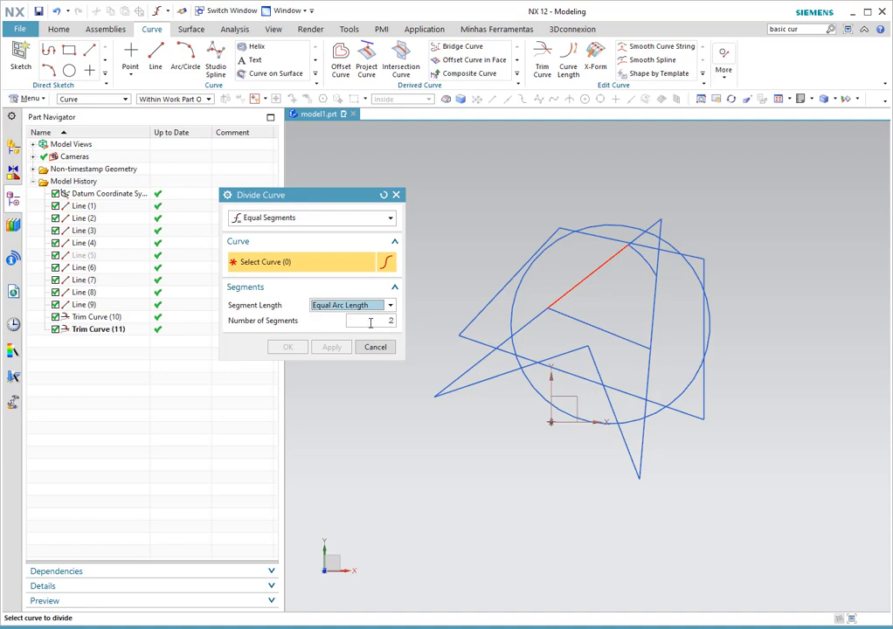
double_click(377, 321)
text(5)
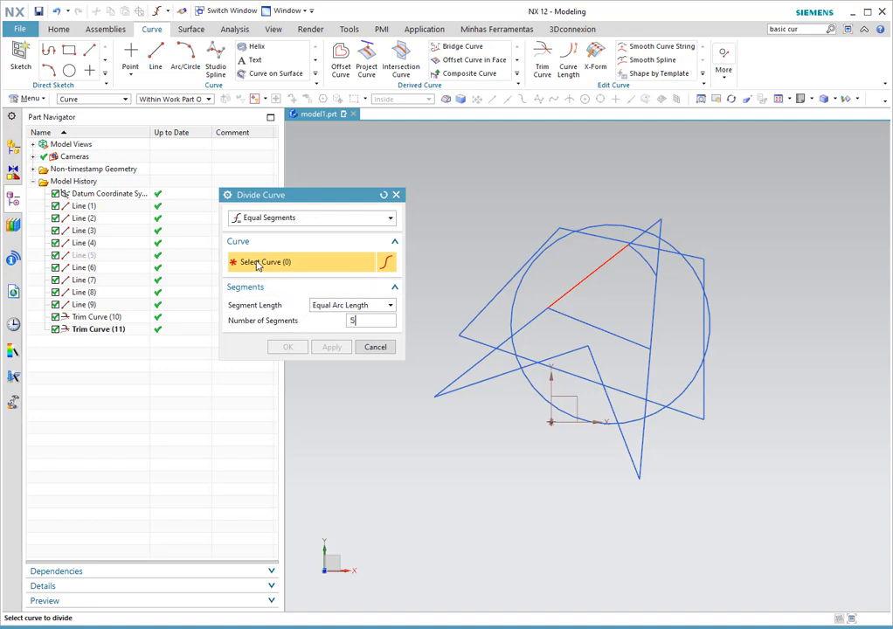
- Select Line (7), accept removing its parameters, and divide it into 4 segments
click(627, 447)
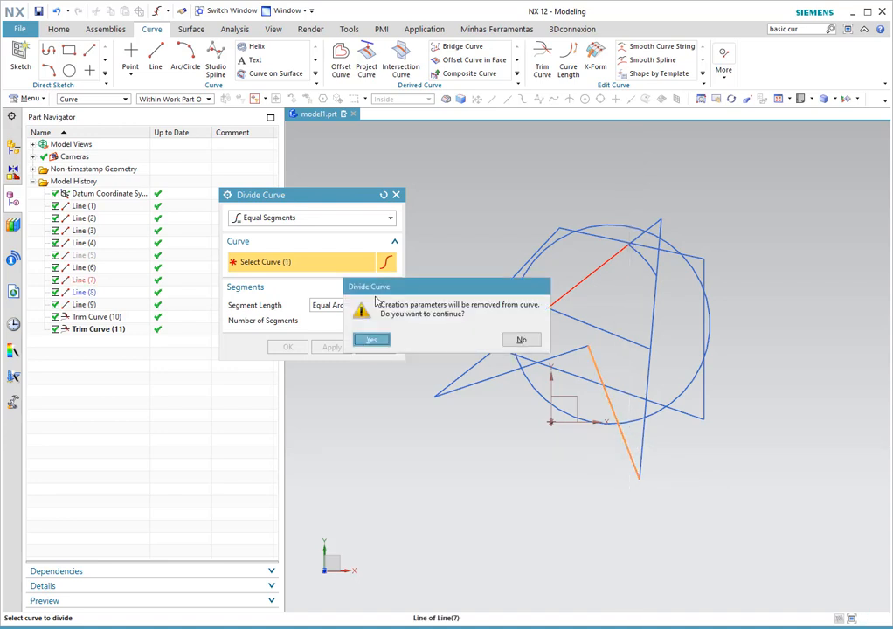
drag(439, 289, 531, 164)
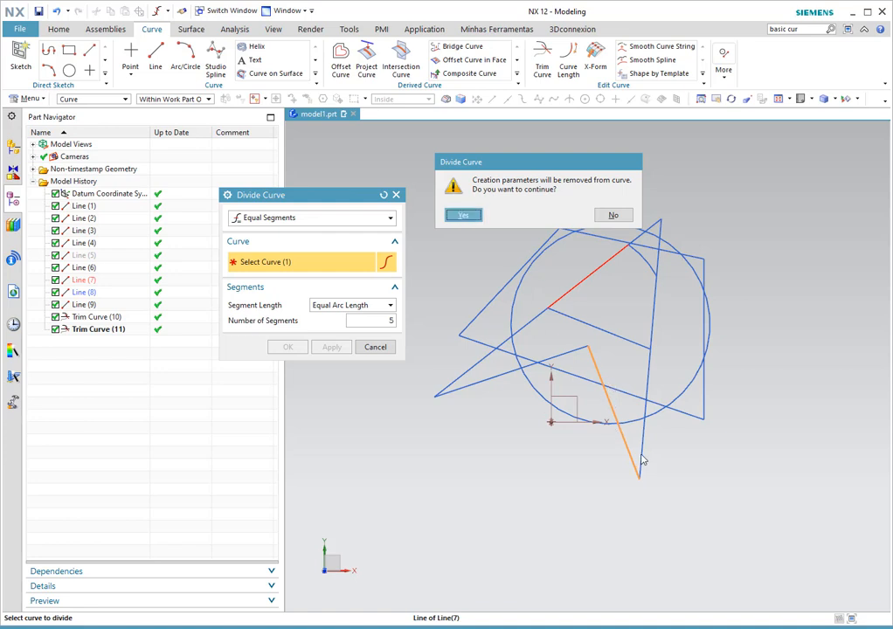
click(462, 216)
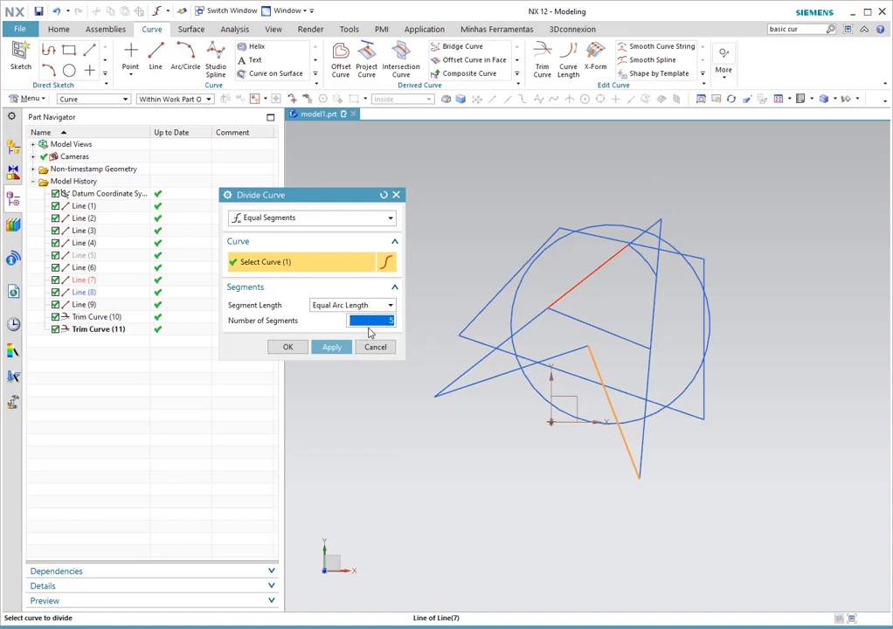
text(3)
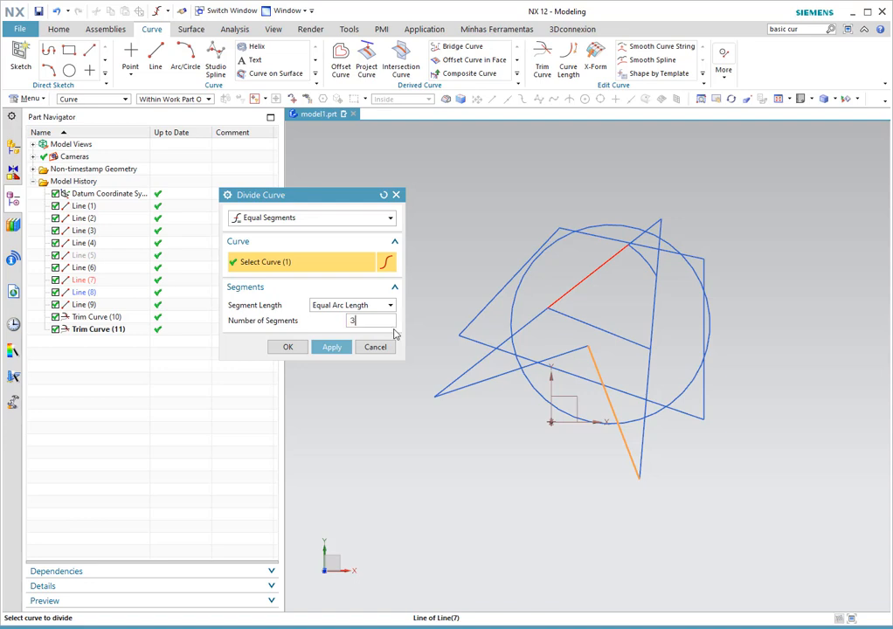
key(BackSpace)
text(4)
click(331, 348)
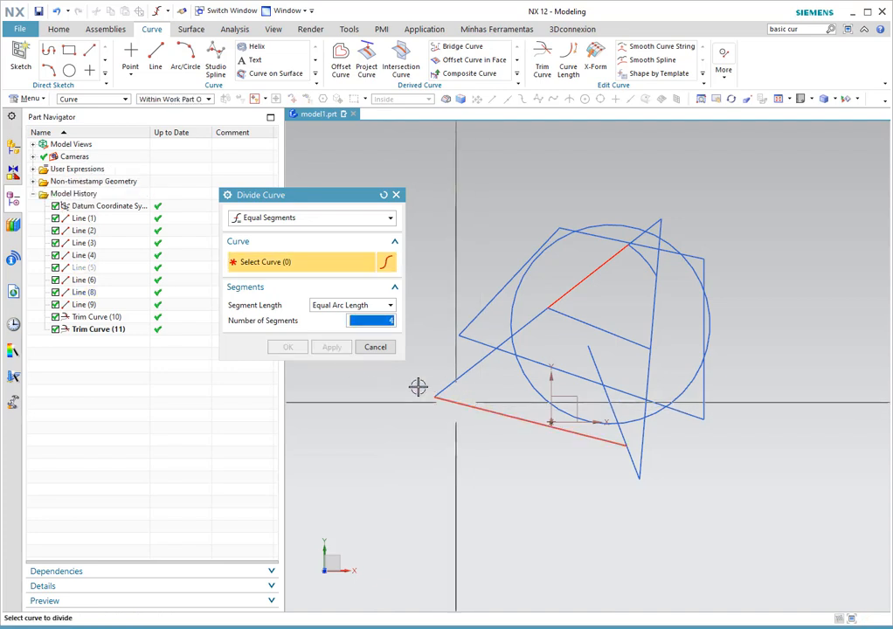
- Close Divide Curve and inspect Line (8) and the new pieces of the split line
click(374, 347)
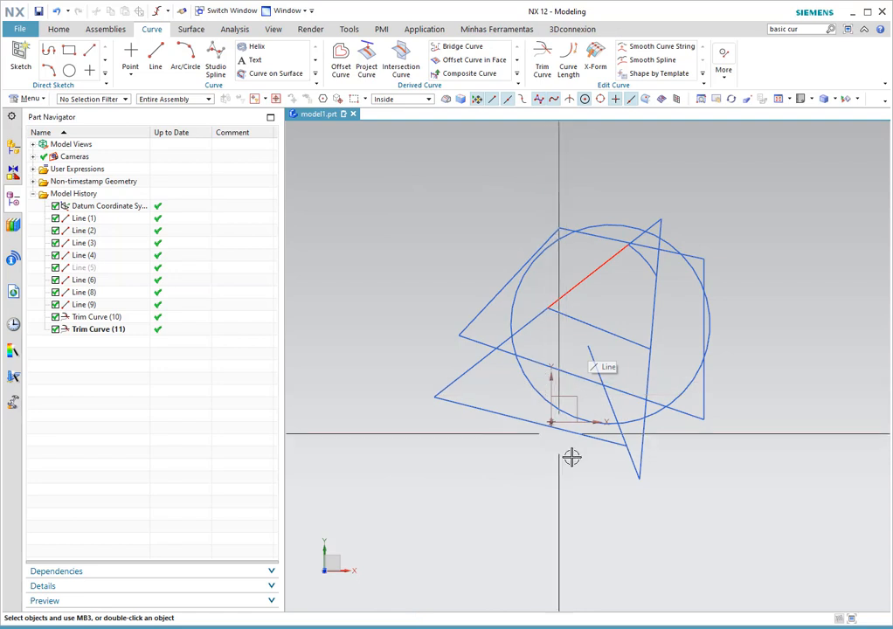
click(500, 414)
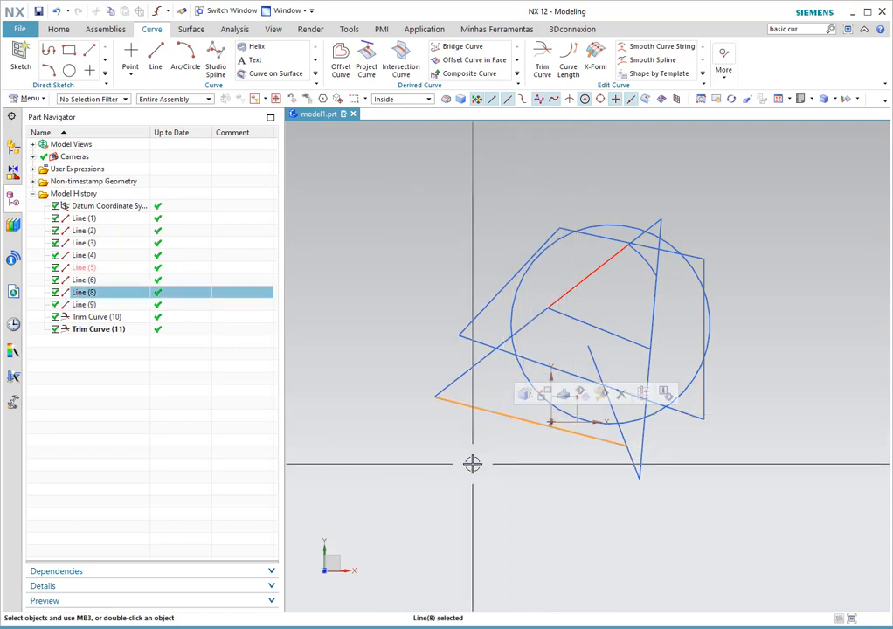
click(627, 441)
click(612, 408)
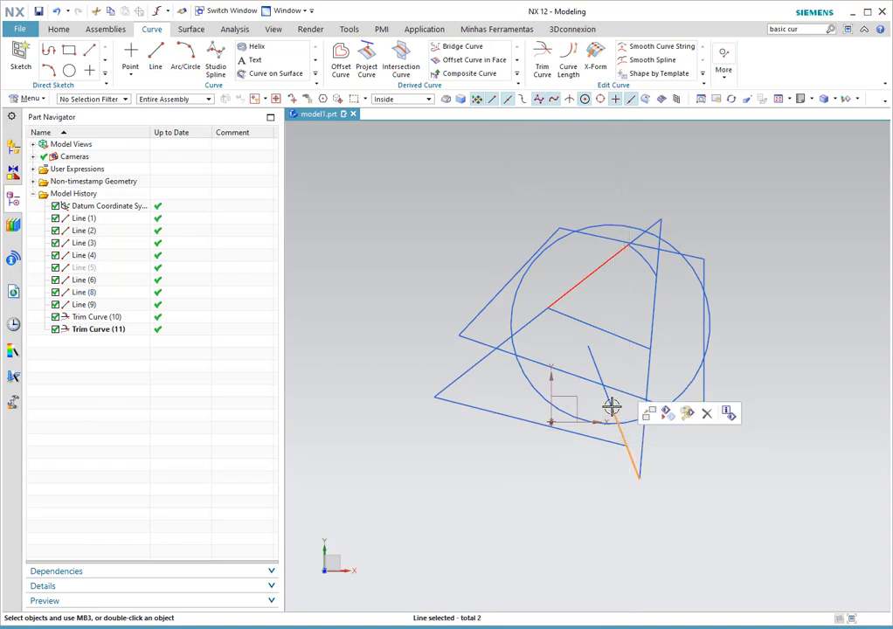
click(593, 354)
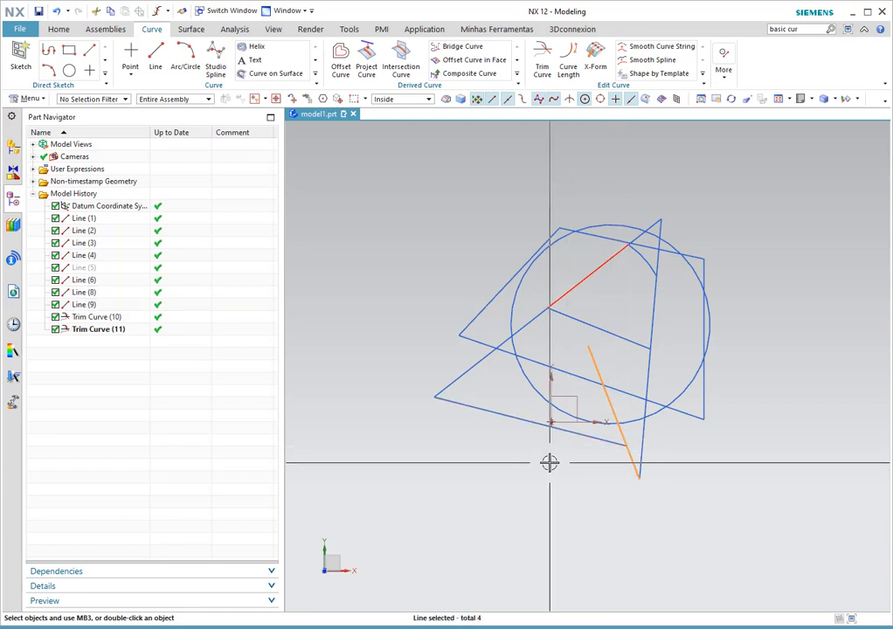
key(Escape)
- Reselect Line (8) and the split pieces to confirm they are now separate lines
click(530, 423)
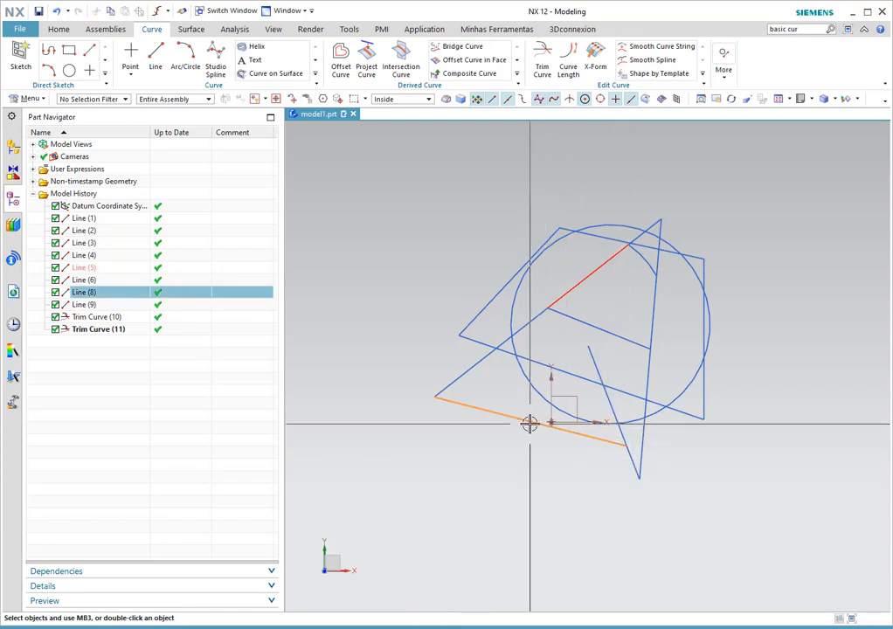
key(Escape)
click(595, 362)
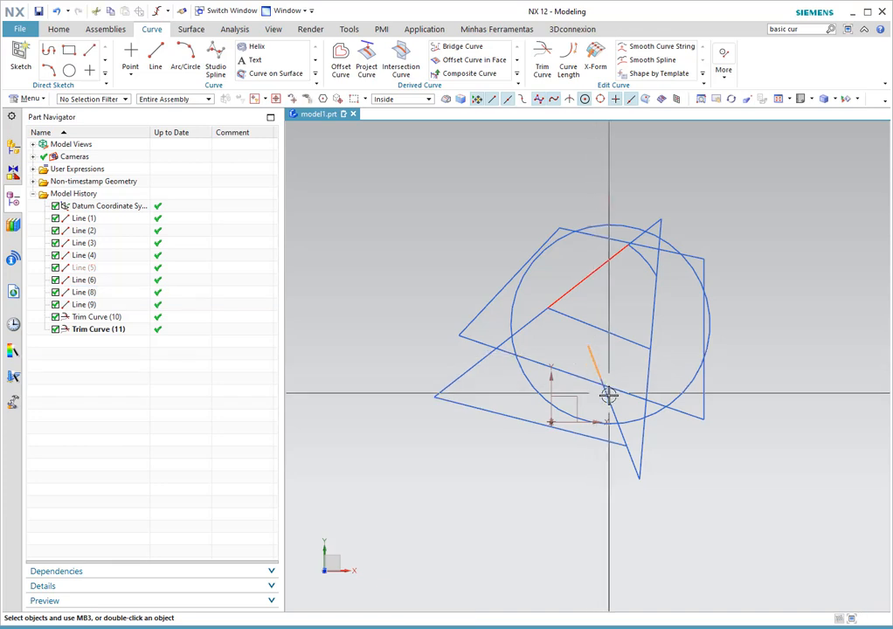
click(621, 429)
click(633, 464)
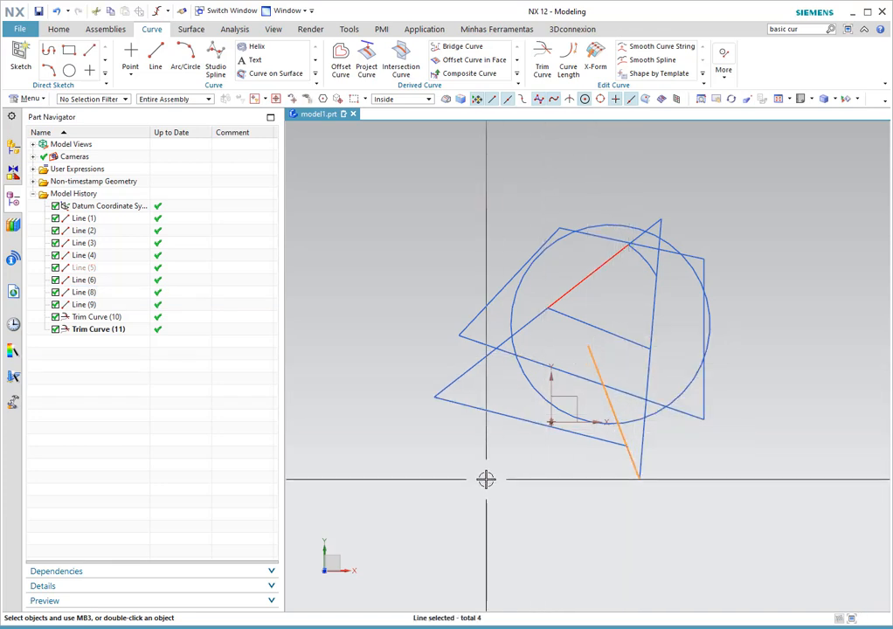
key(Escape)
click(725, 79)
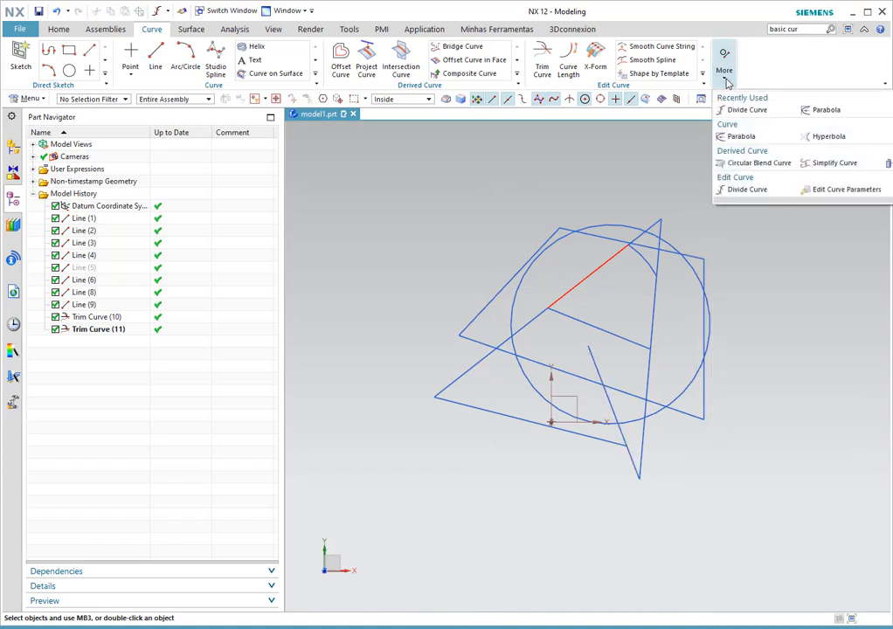
- Restart Divide Curve with type By Bounding Objects and Object set to Existing Curve
click(741, 189)
click(297, 219)
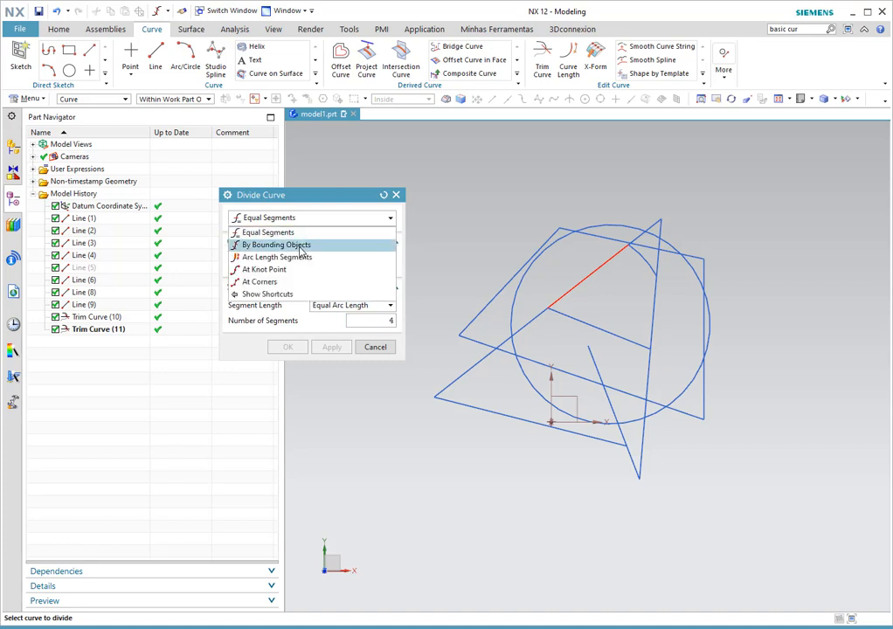
click(300, 246)
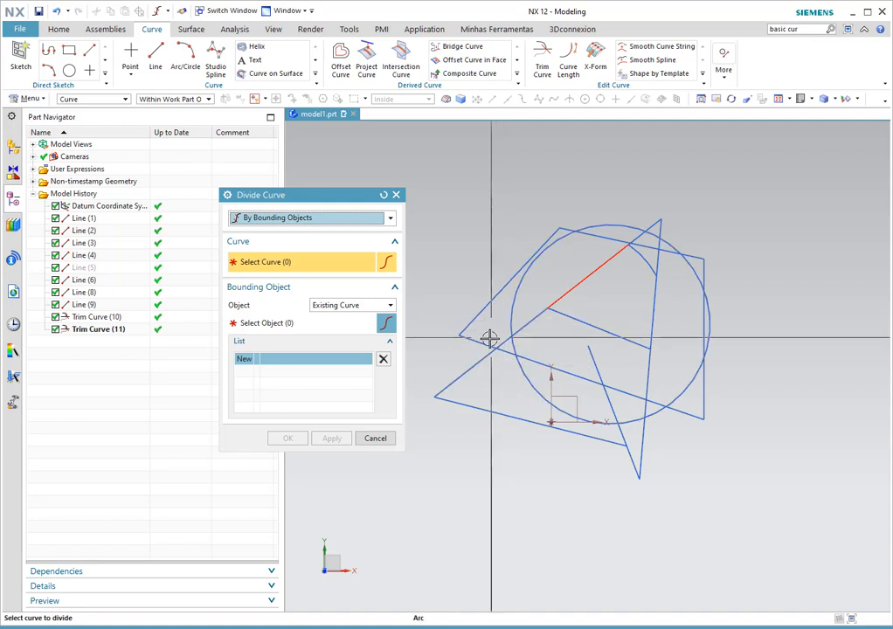
click(279, 219)
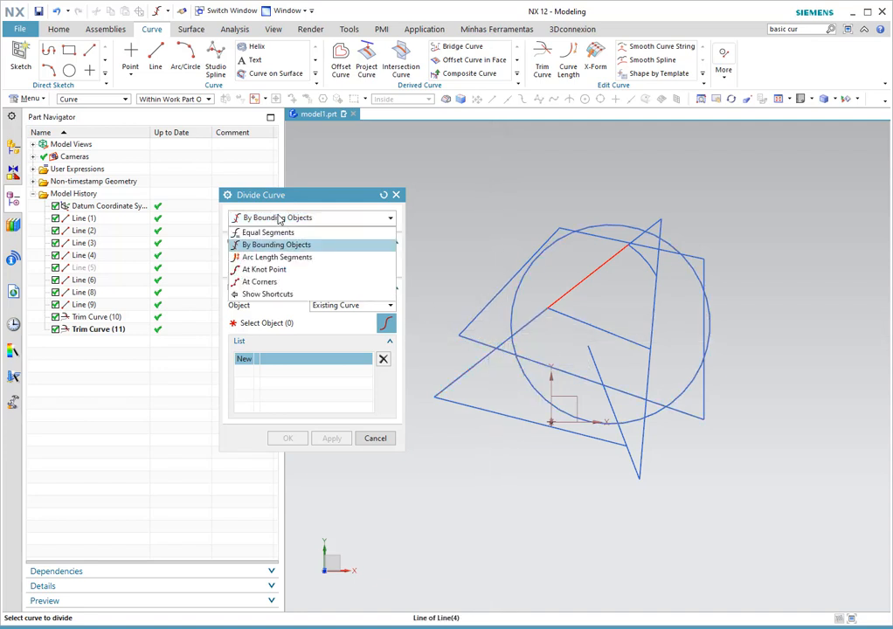
click(306, 221)
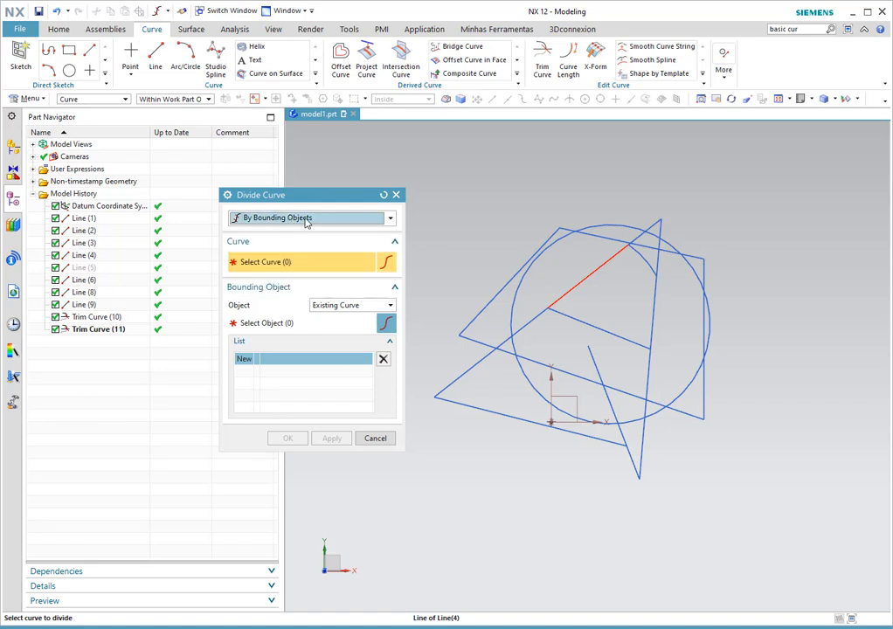
click(327, 304)
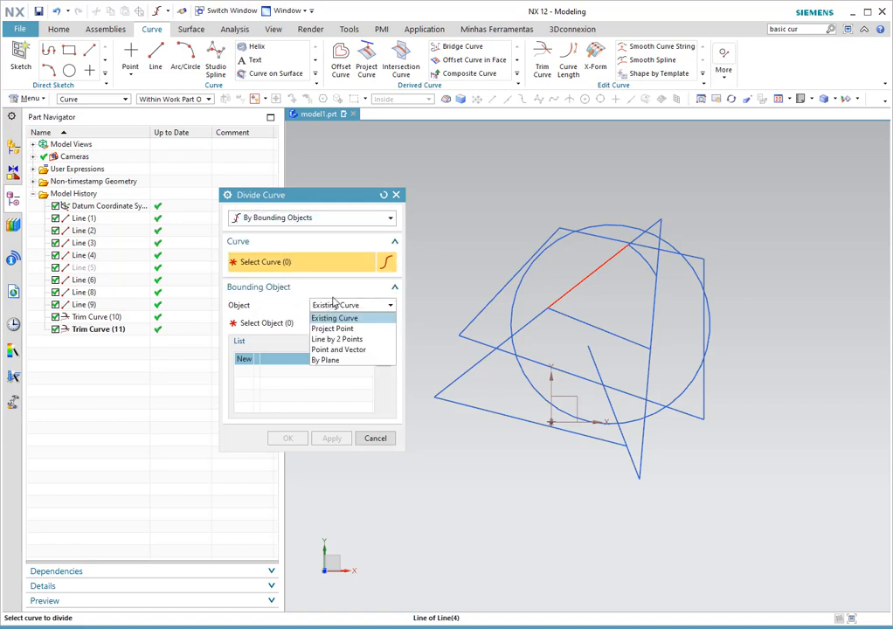
click(280, 265)
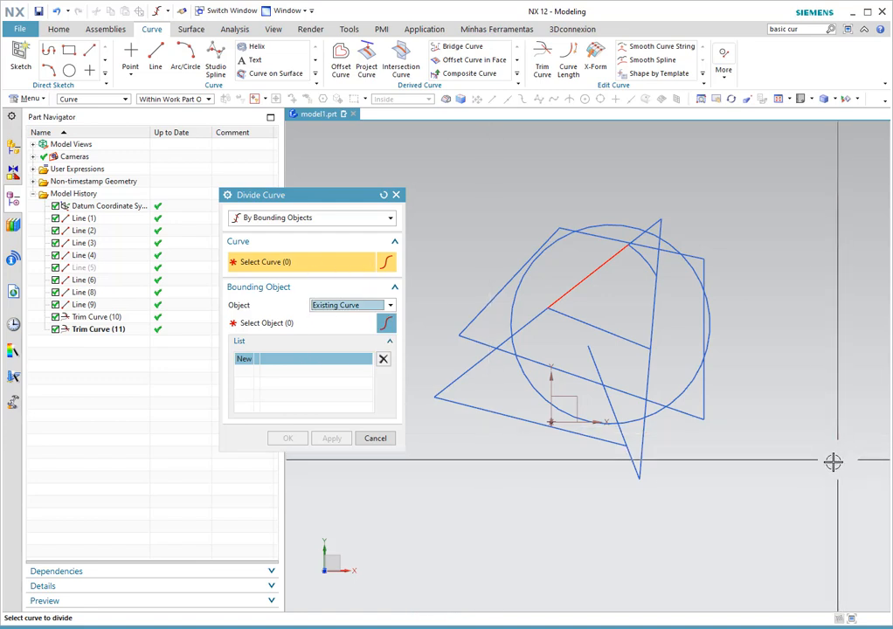
- Choose the bottom line, Line (8), for division, removing its parameters and bounding it by Project Point
click(512, 418)
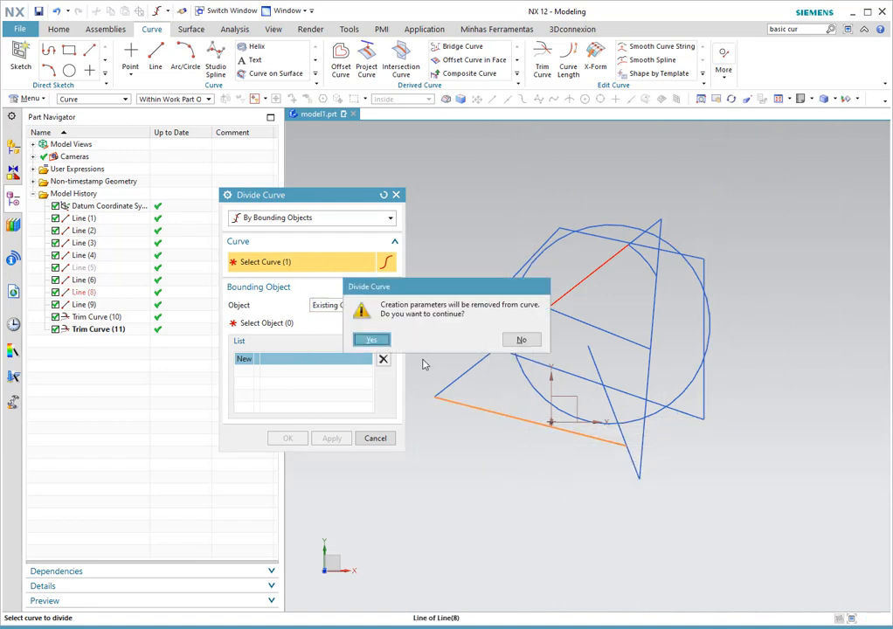
click(371, 341)
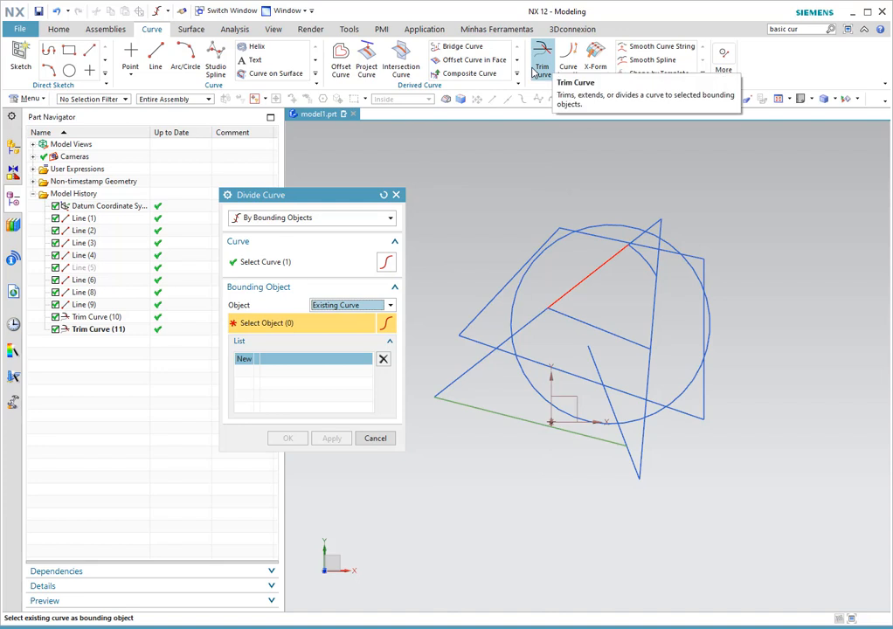
click(346, 306)
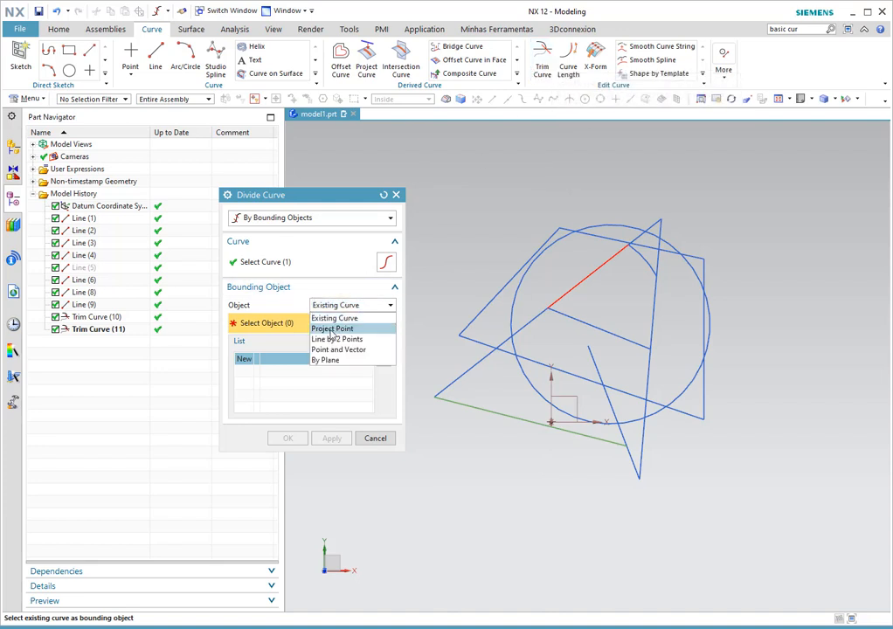
click(332, 329)
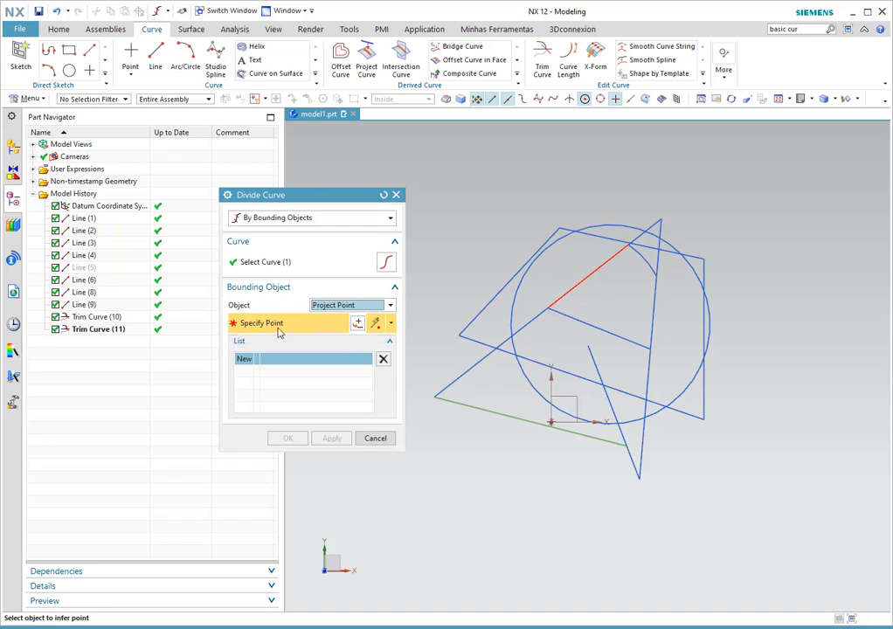
- With Point on Curve snap on, place dividing points, delete the extras, and divide at one point
click(630, 103)
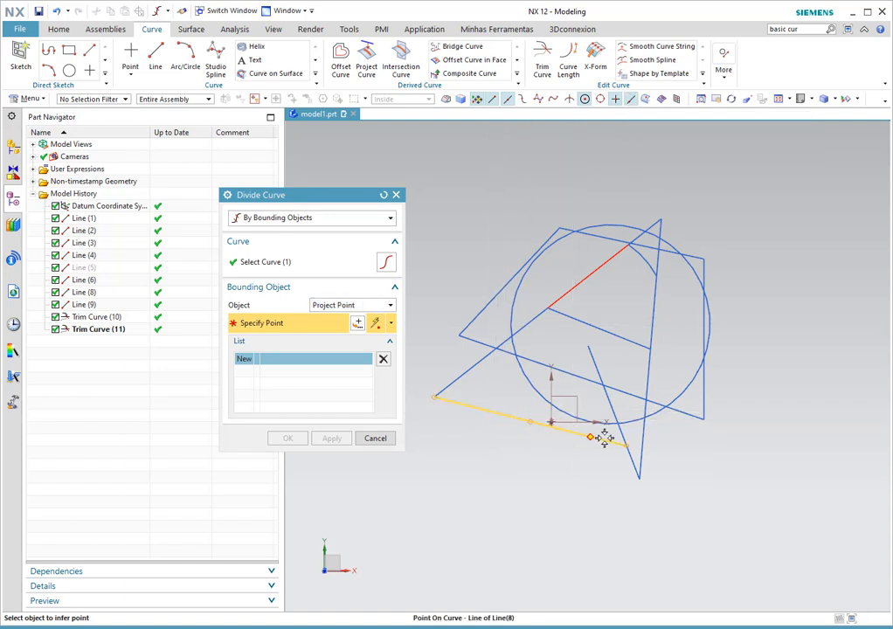
click(486, 410)
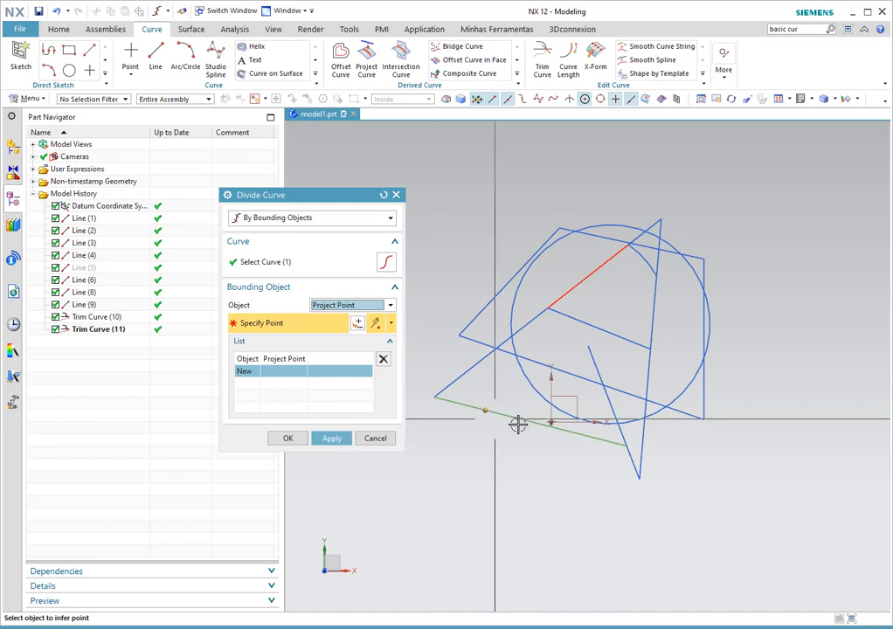
click(561, 430)
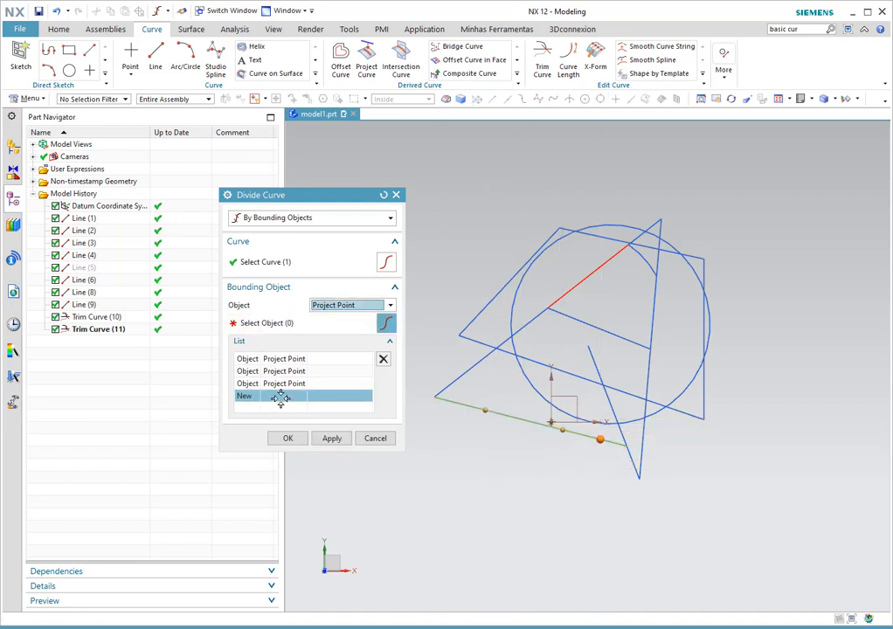
click(297, 382)
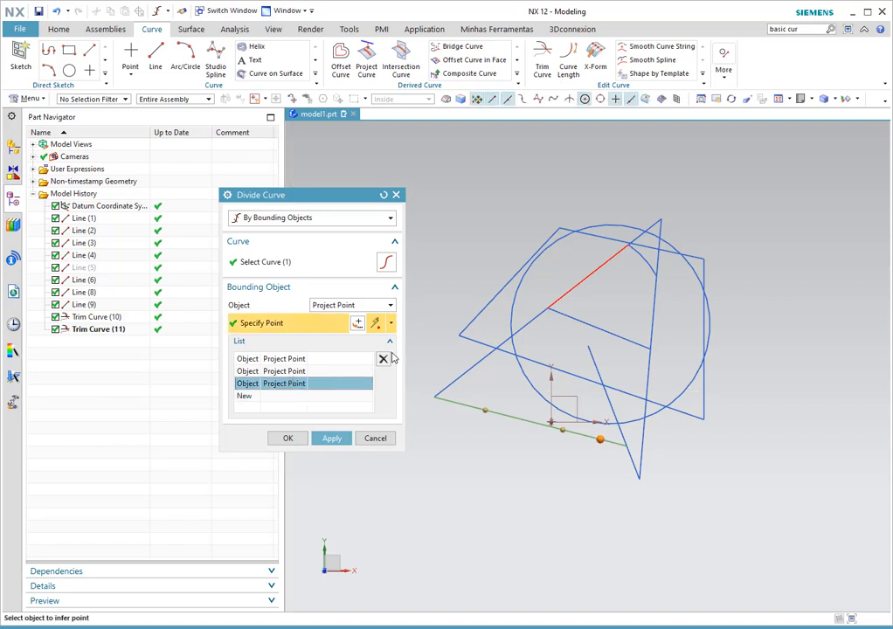
click(383, 358)
click(277, 372)
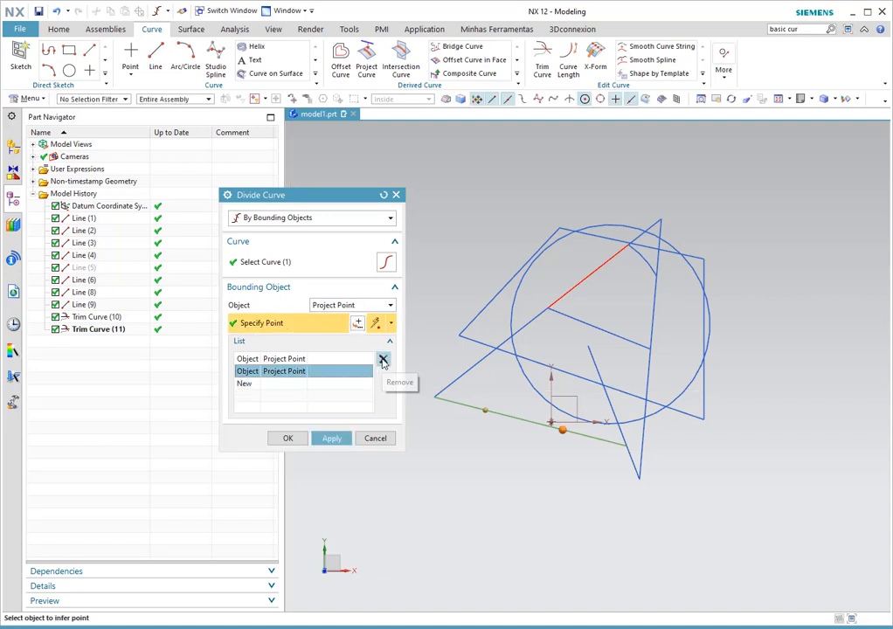
click(382, 360)
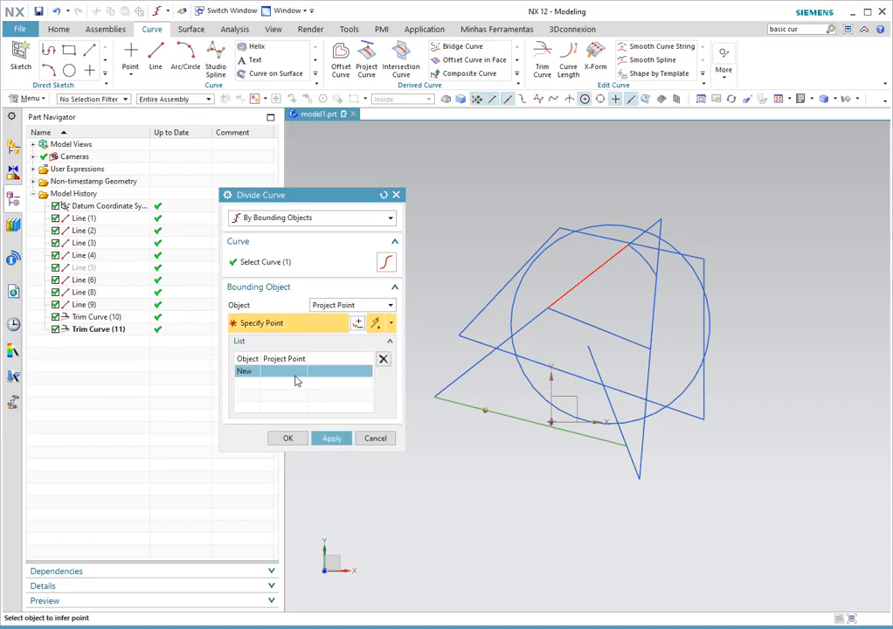
click(289, 438)
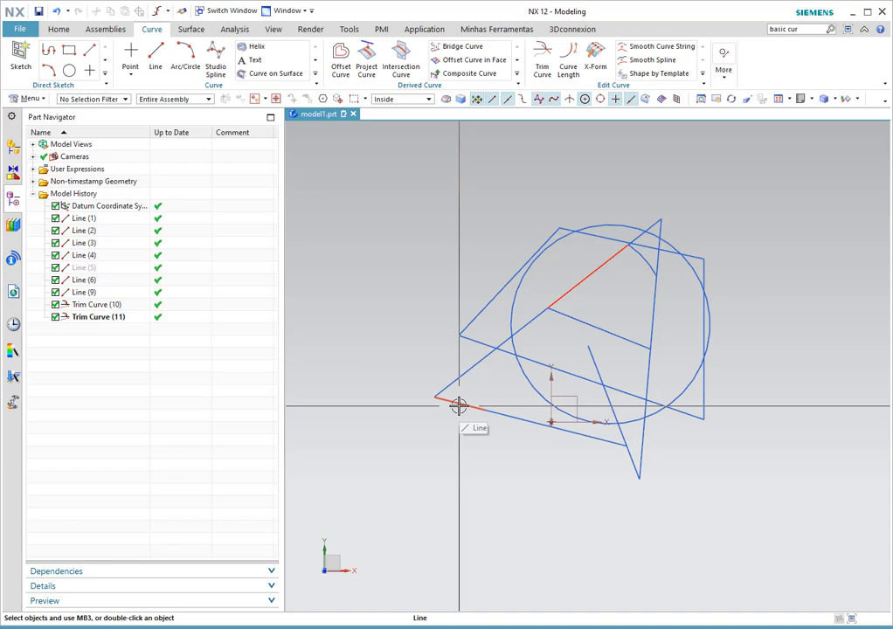
click(458, 405)
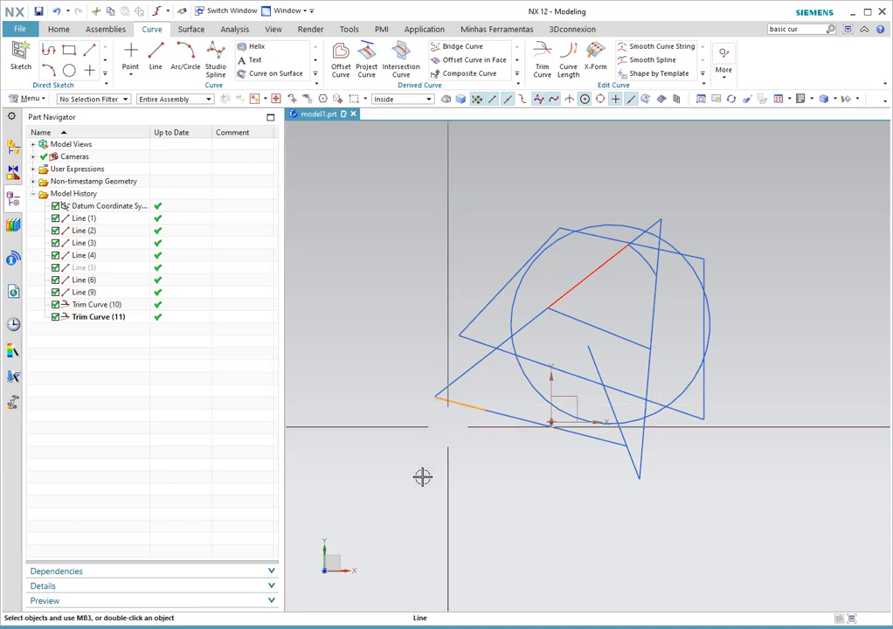
key(Escape)
click(513, 423)
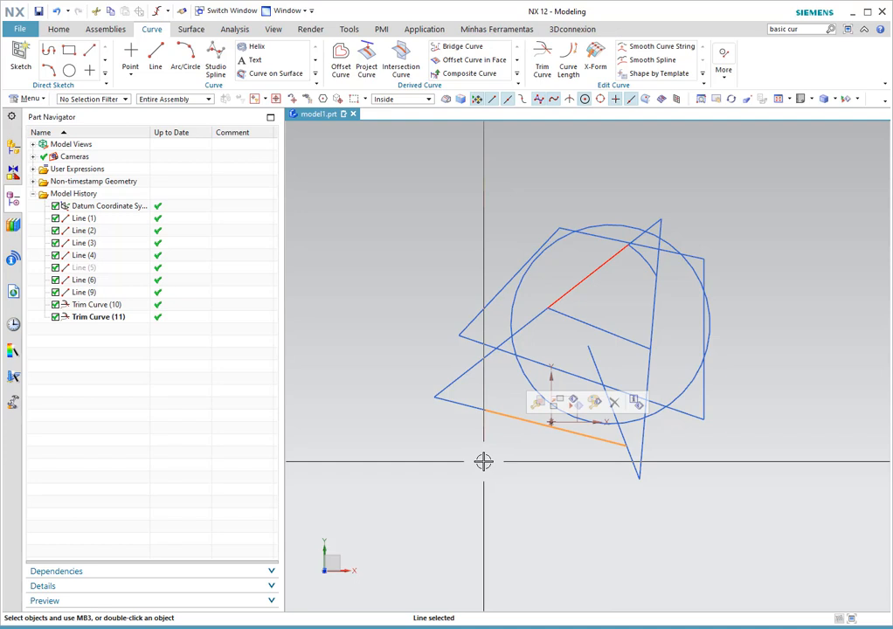
click(470, 408)
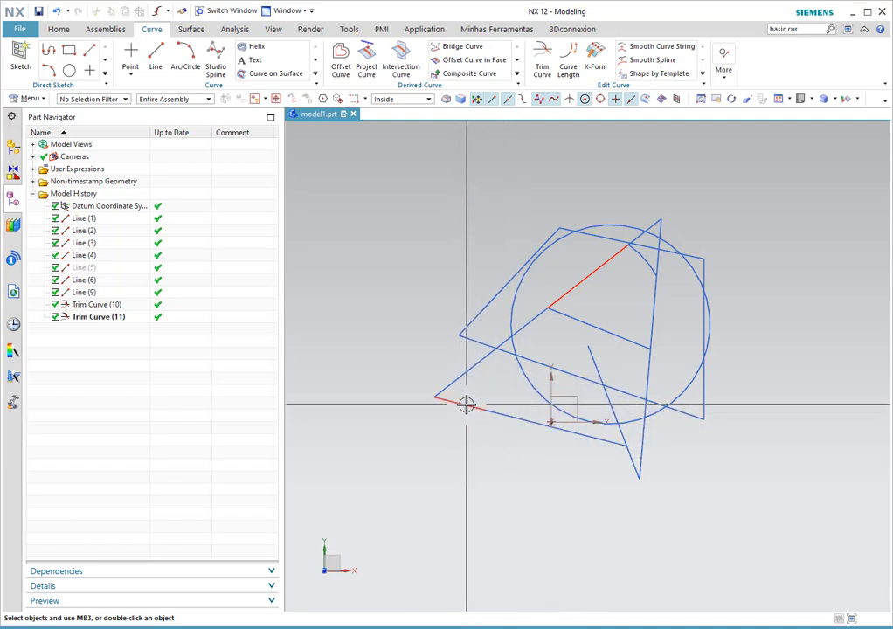
key(Escape)
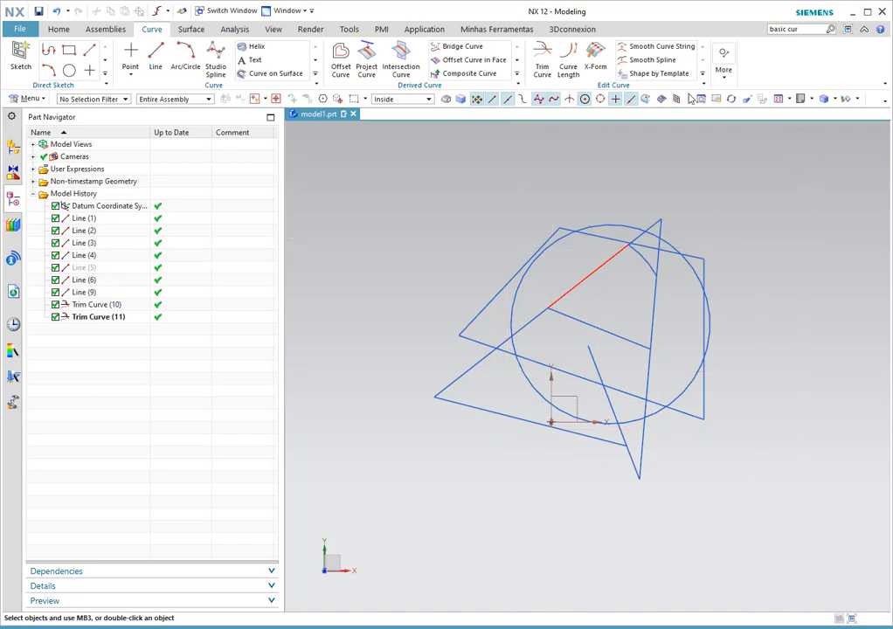
- Start Trim Curve, move its dialog higher, then cancel it
click(542, 70)
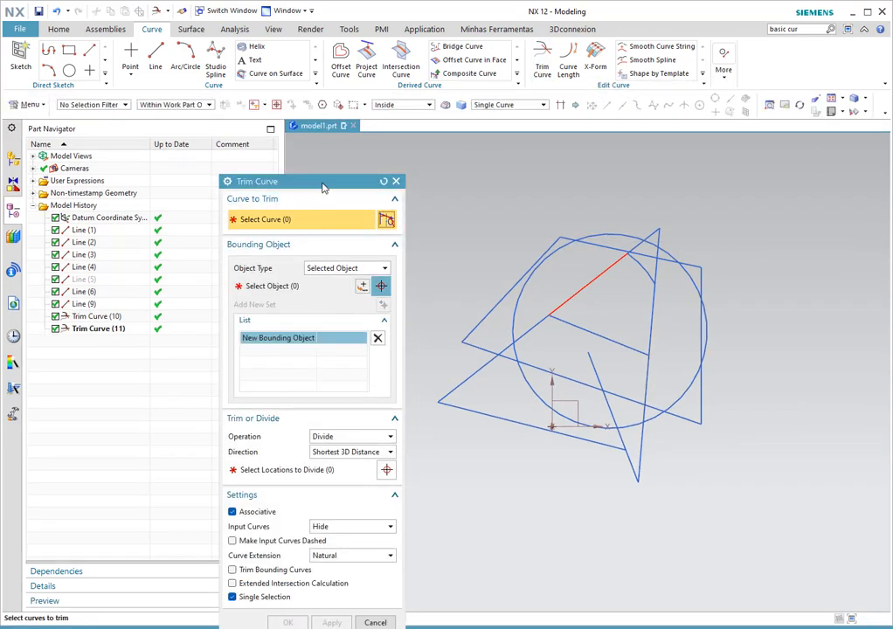
drag(323, 185, 309, 79)
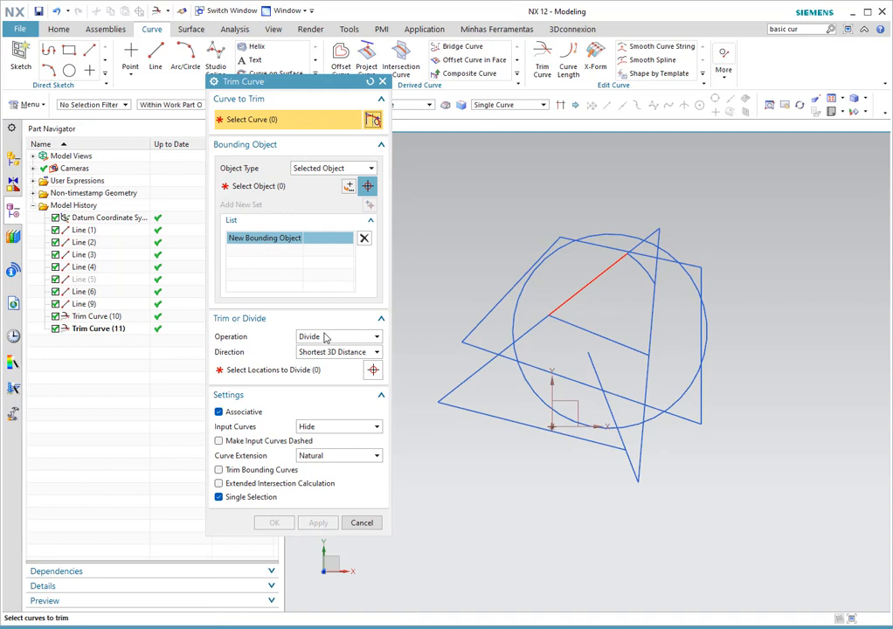
click(361, 522)
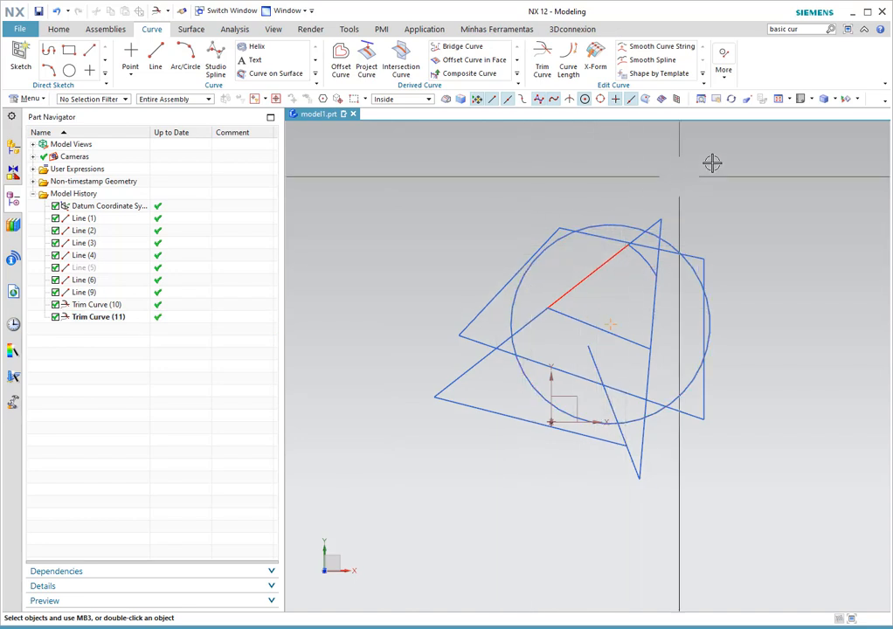
- Start Divide Curve bounded by a two-point line and pick the vertical line, removing its parameters
click(725, 81)
click(744, 189)
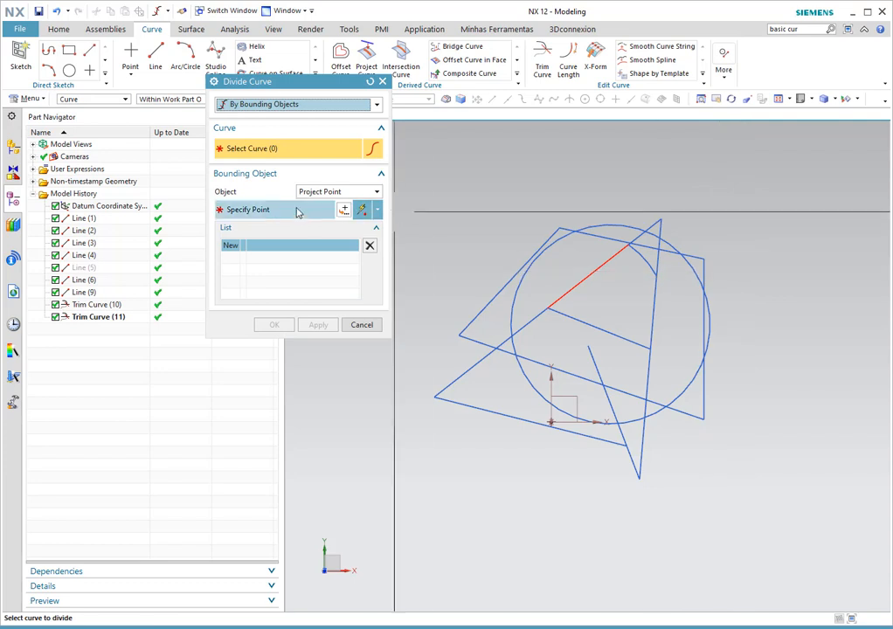
click(329, 193)
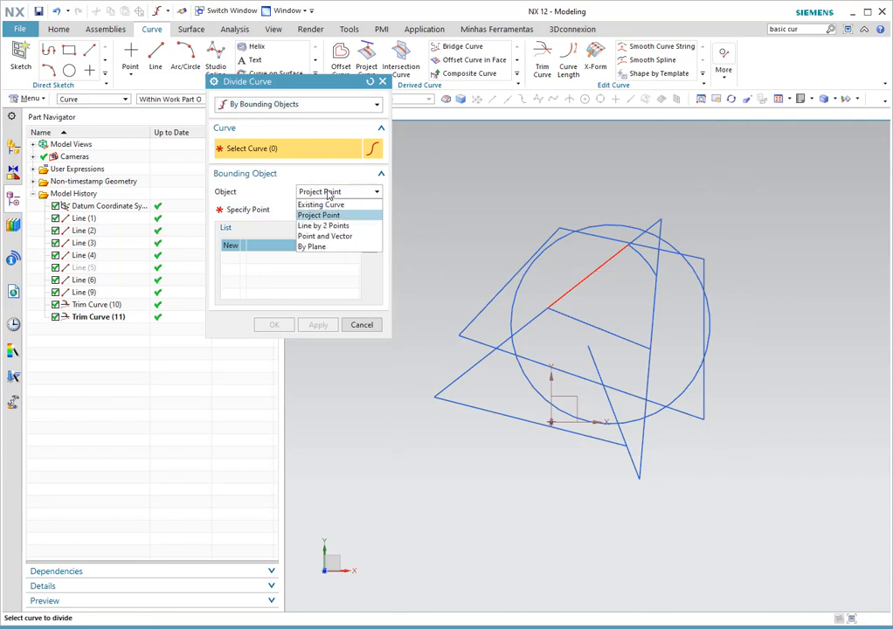
click(330, 228)
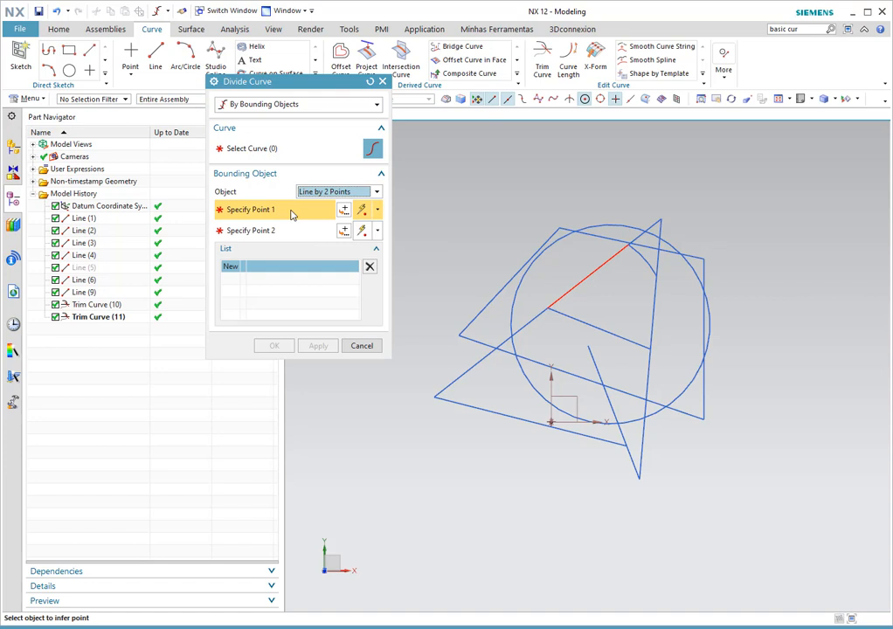
click(266, 150)
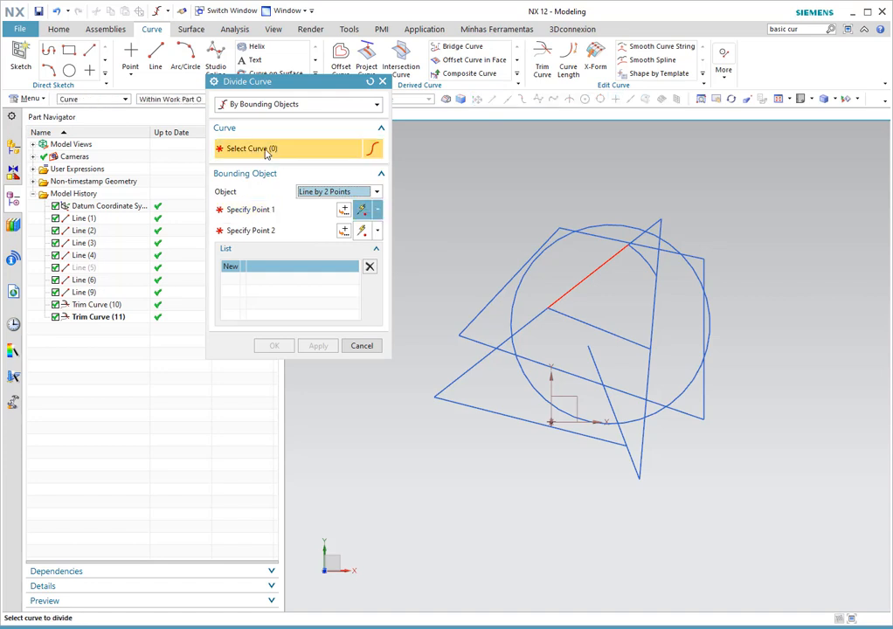
click(653, 308)
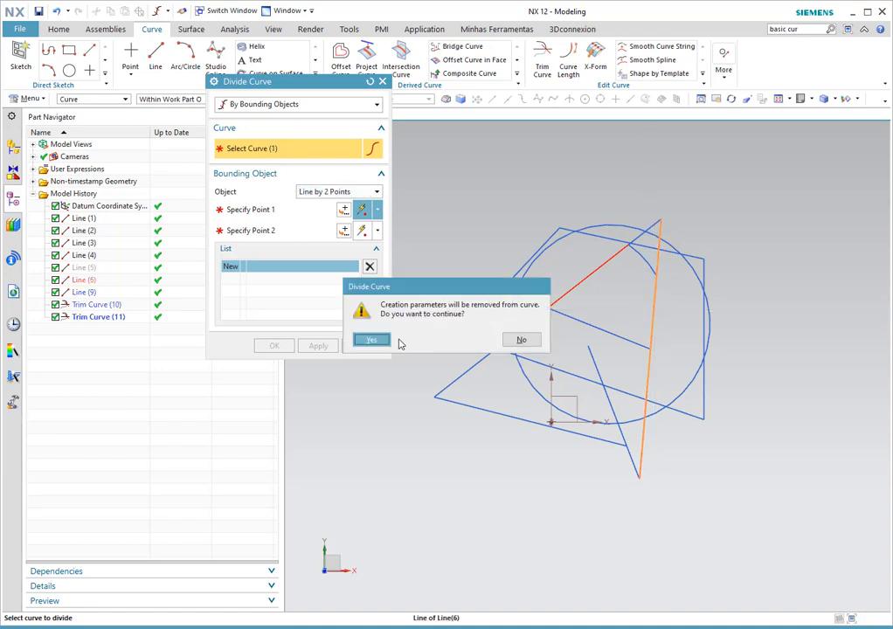
click(371, 340)
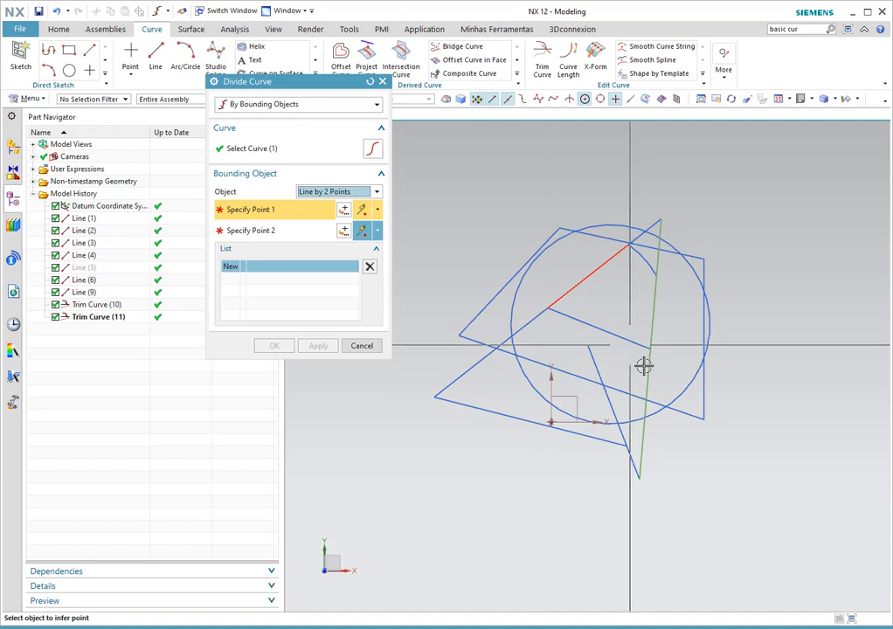
- Snap the bounding line's two points, one on the vertical line and one on the circle
click(629, 99)
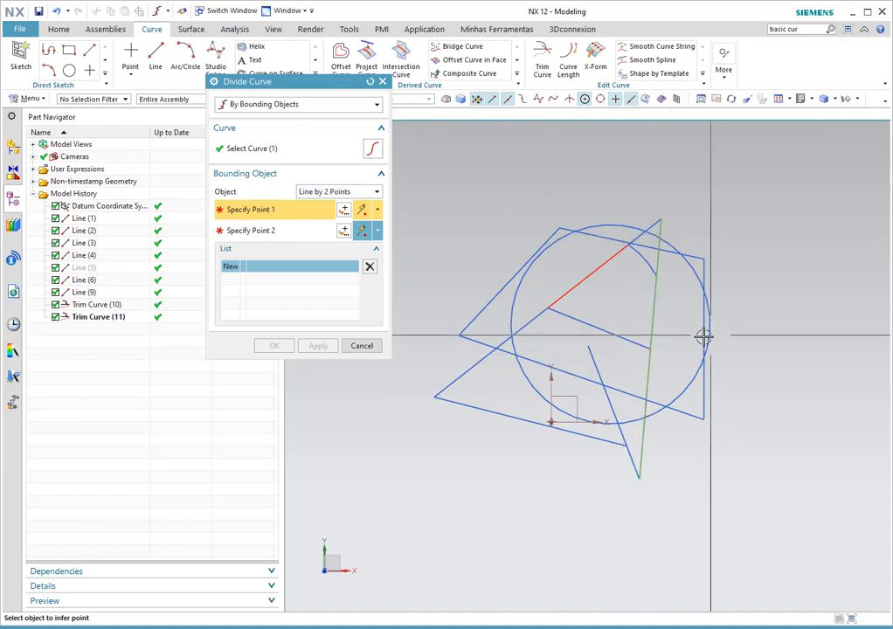
click(649, 373)
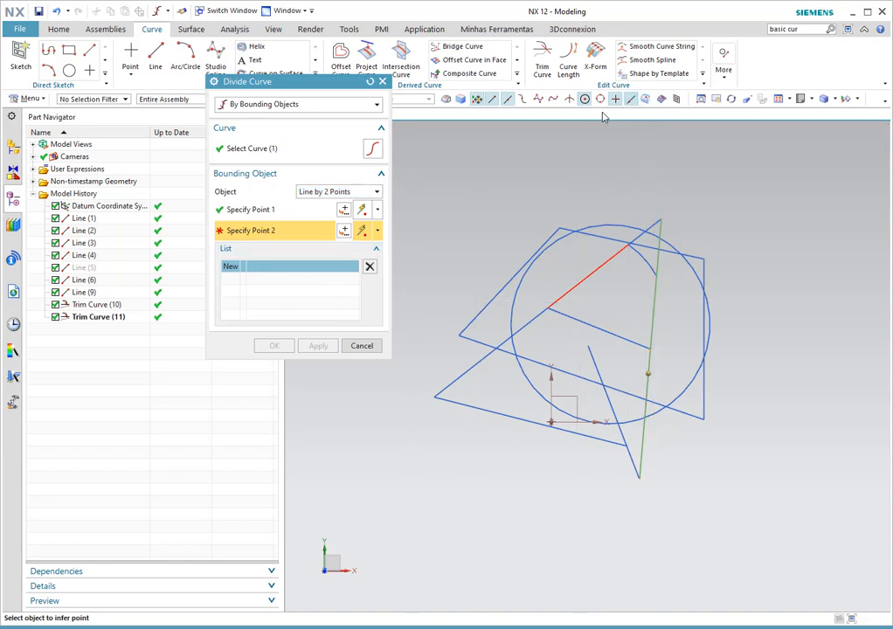
click(630, 99)
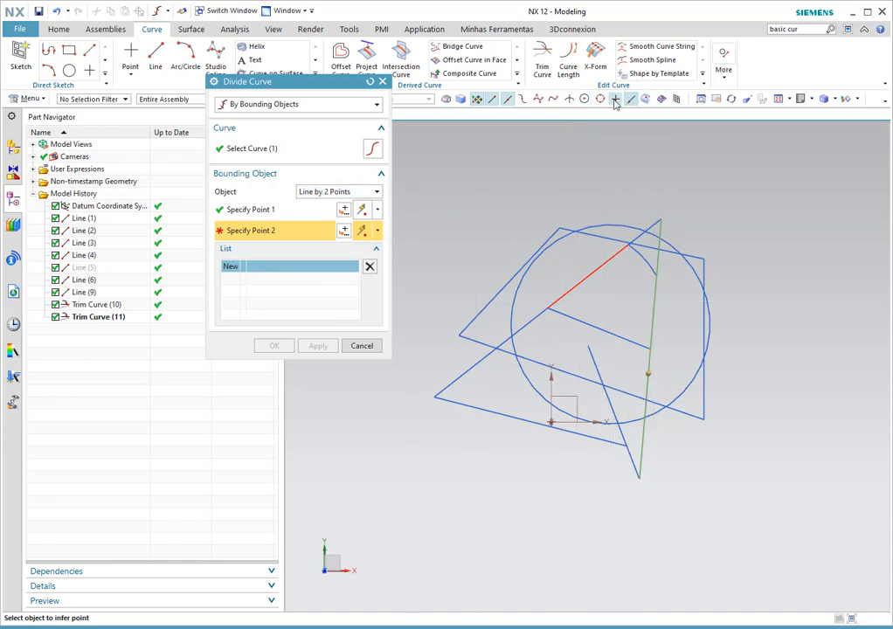
click(692, 269)
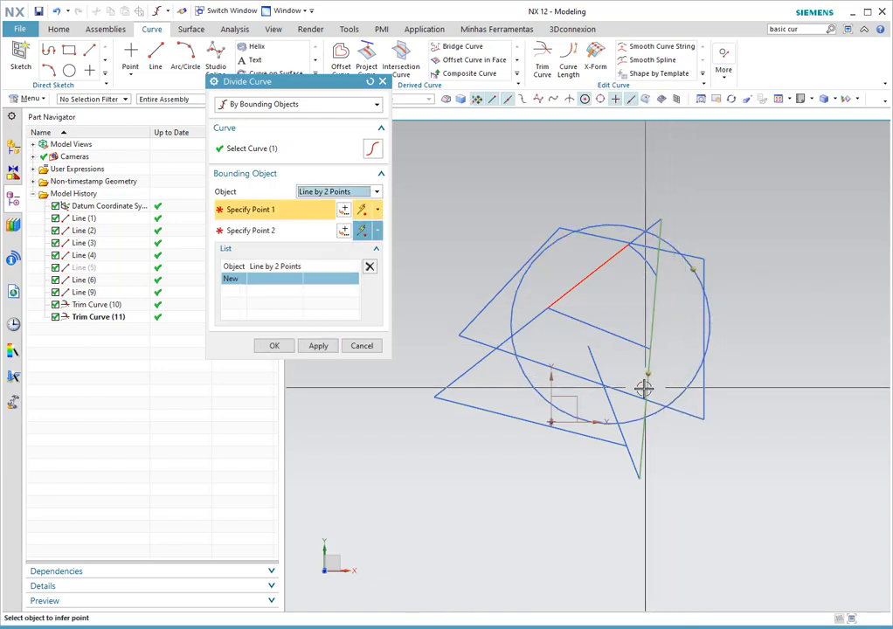
click(318, 346)
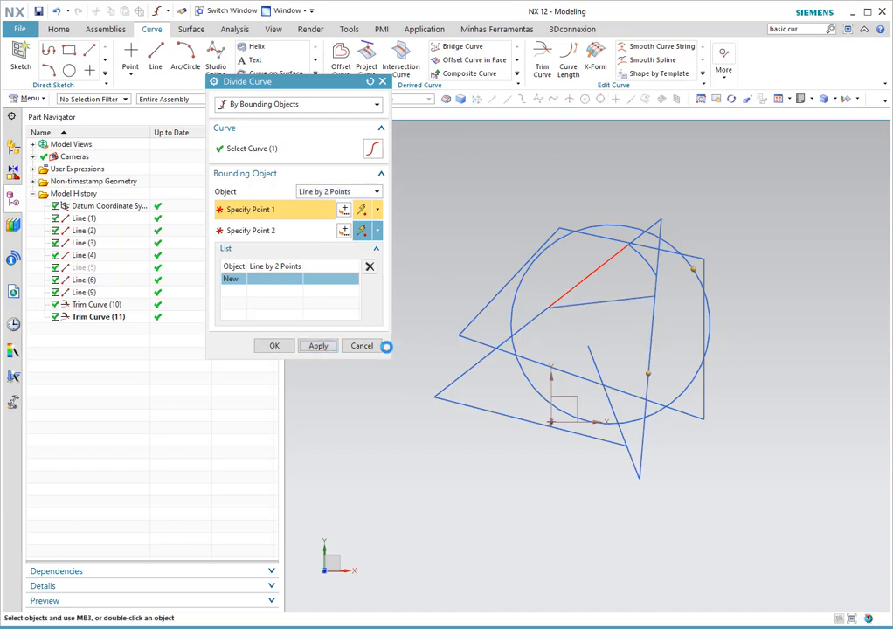
- Cancel the division, deselect the near-vertical line, and show the More curve commands
click(364, 347)
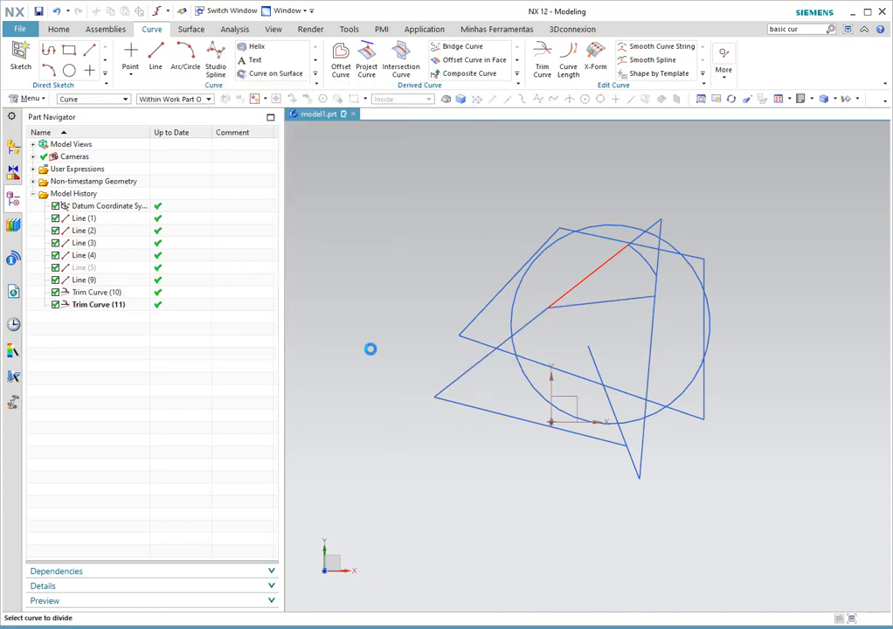
click(652, 323)
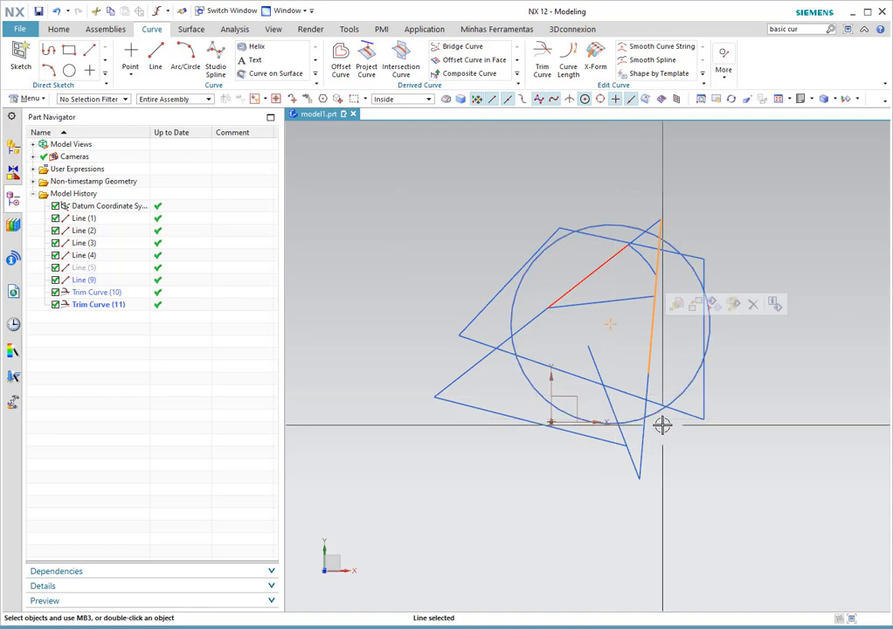
key(Escape)
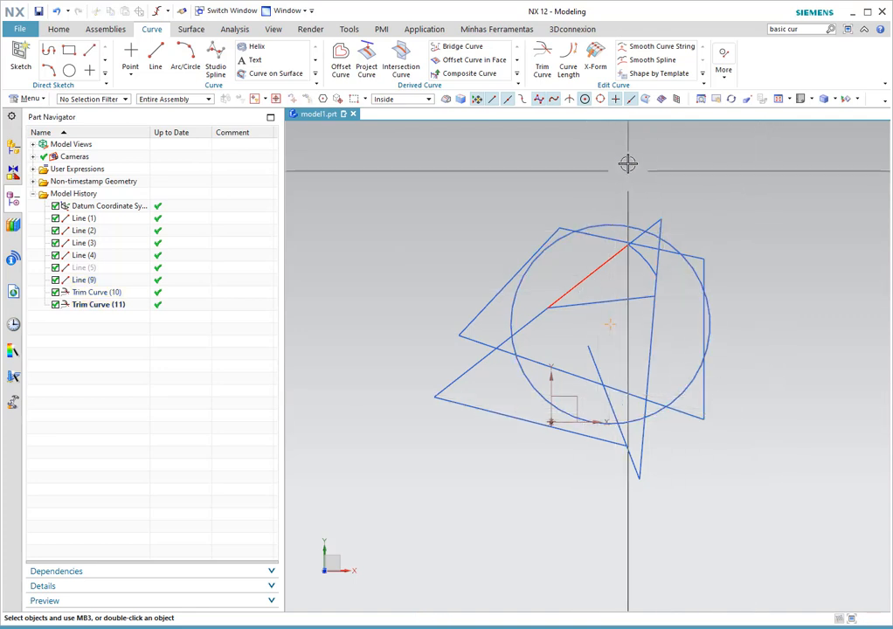
click(724, 76)
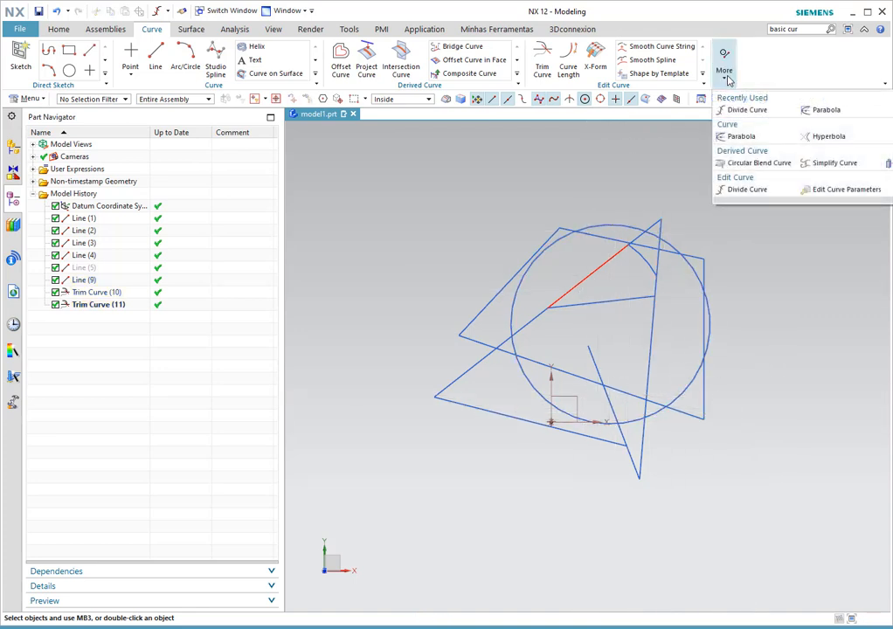
- Reopen Divide Curve, try the Point and Vector and By Plane bounding types, then choose Project Point
click(728, 189)
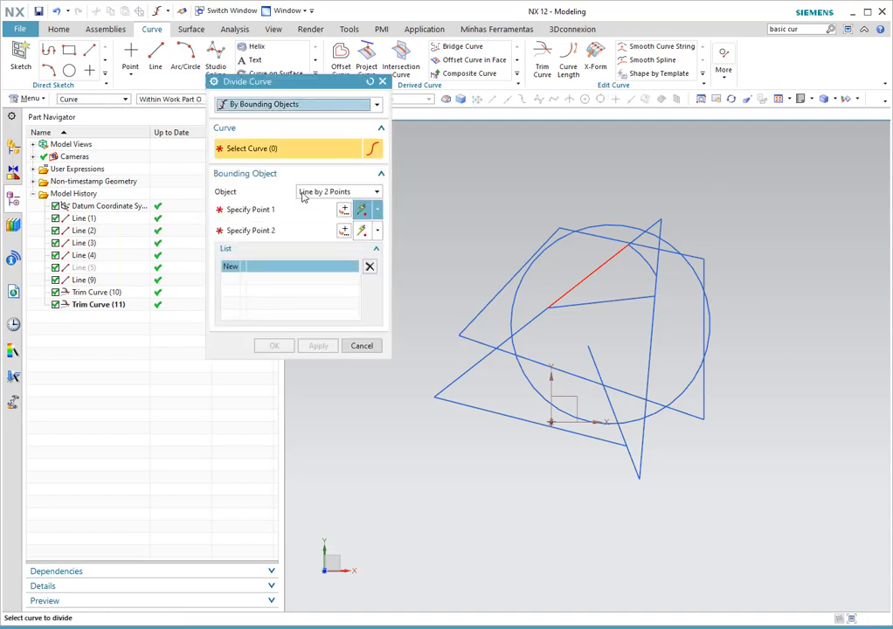
click(304, 194)
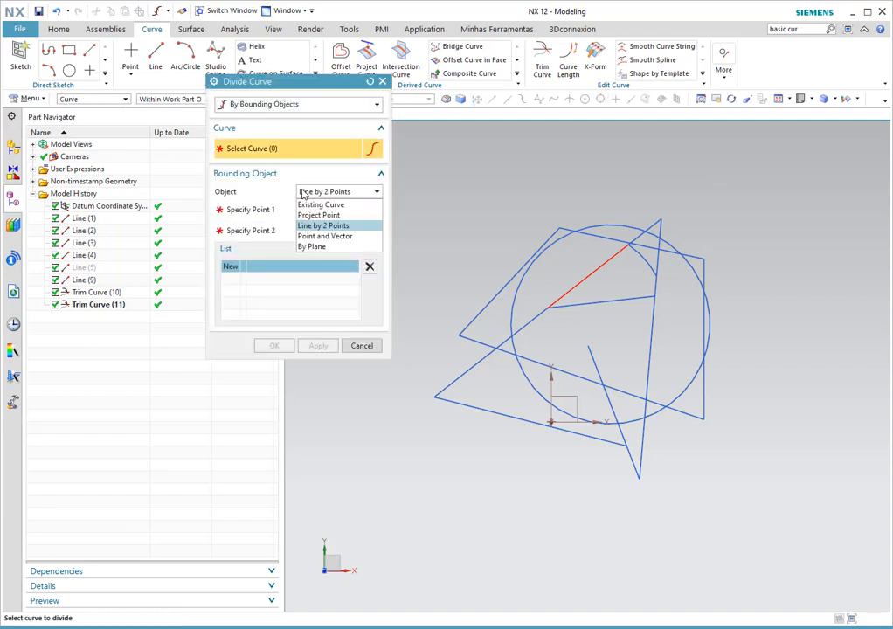
click(324, 236)
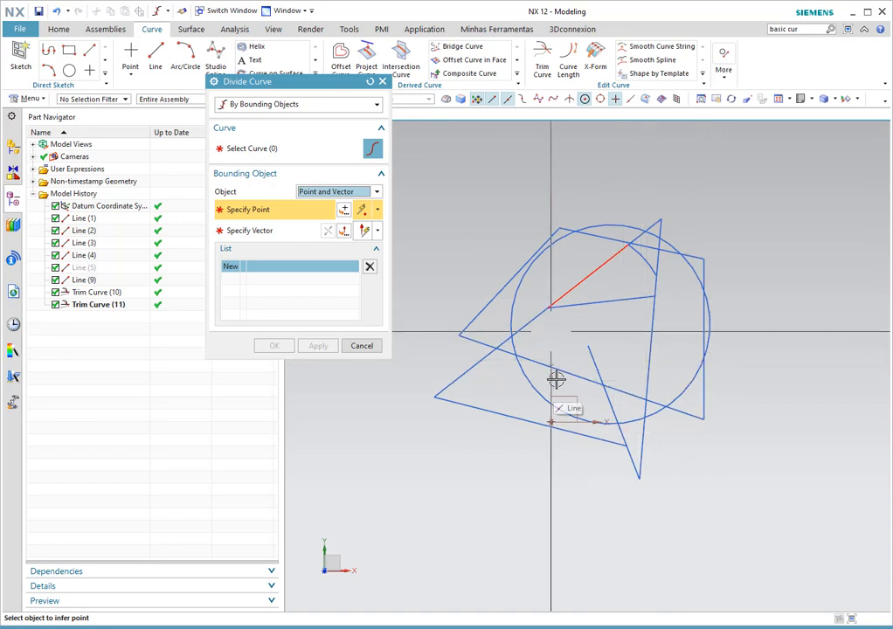
click(313, 193)
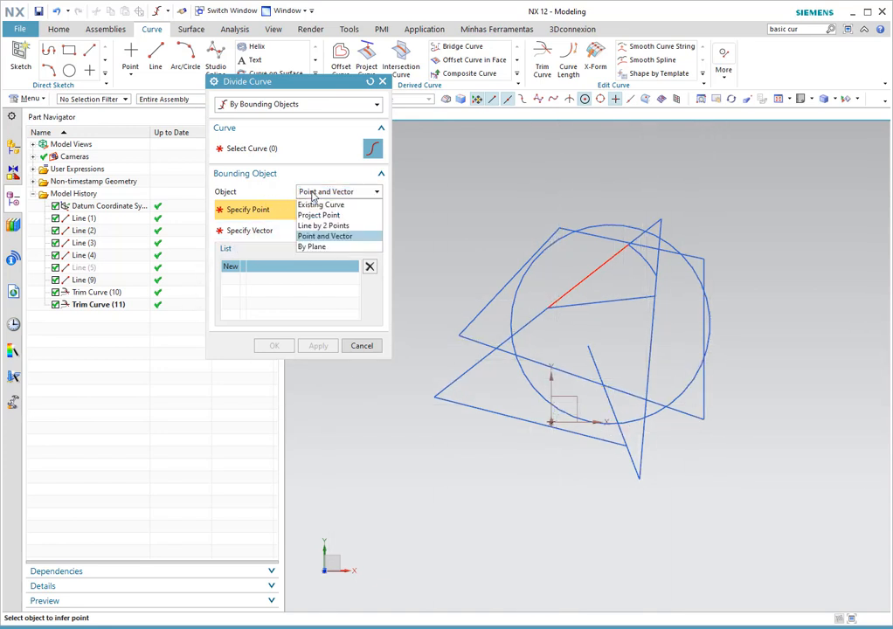
click(313, 246)
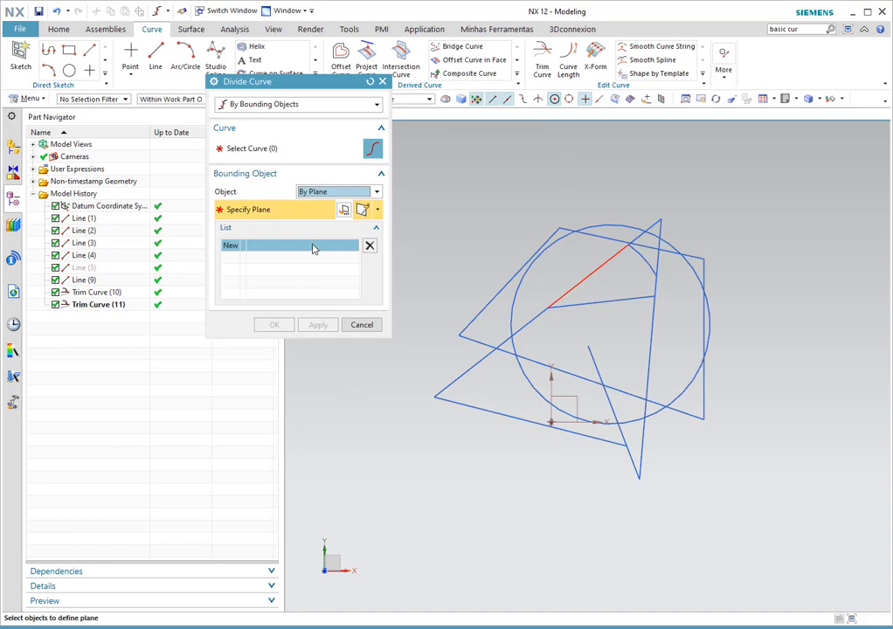
click(293, 149)
click(309, 192)
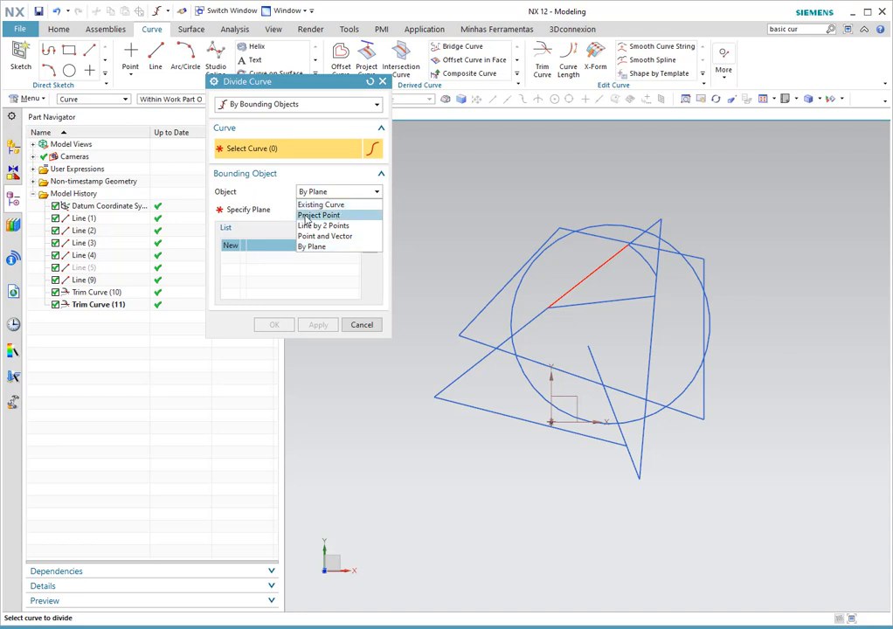
click(307, 215)
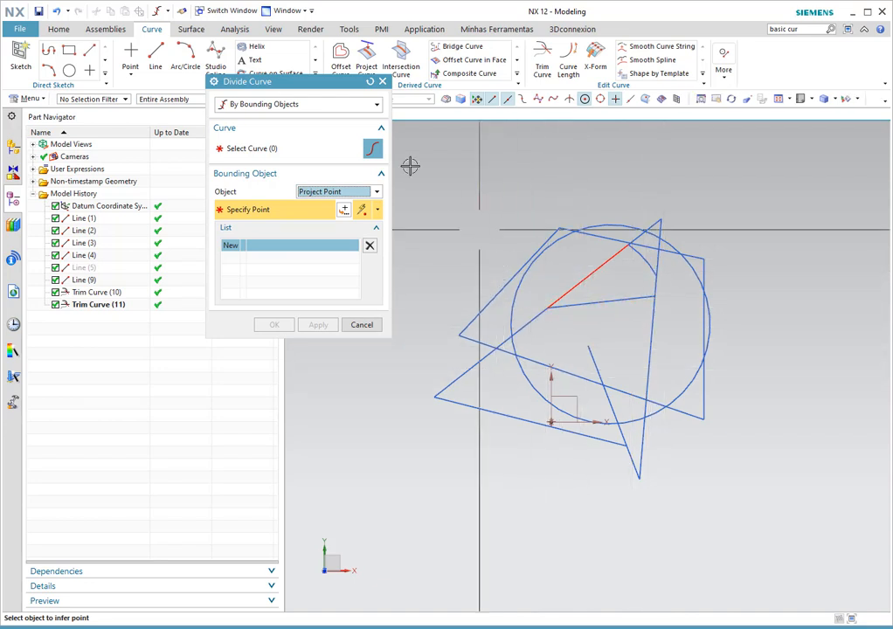
click(284, 106)
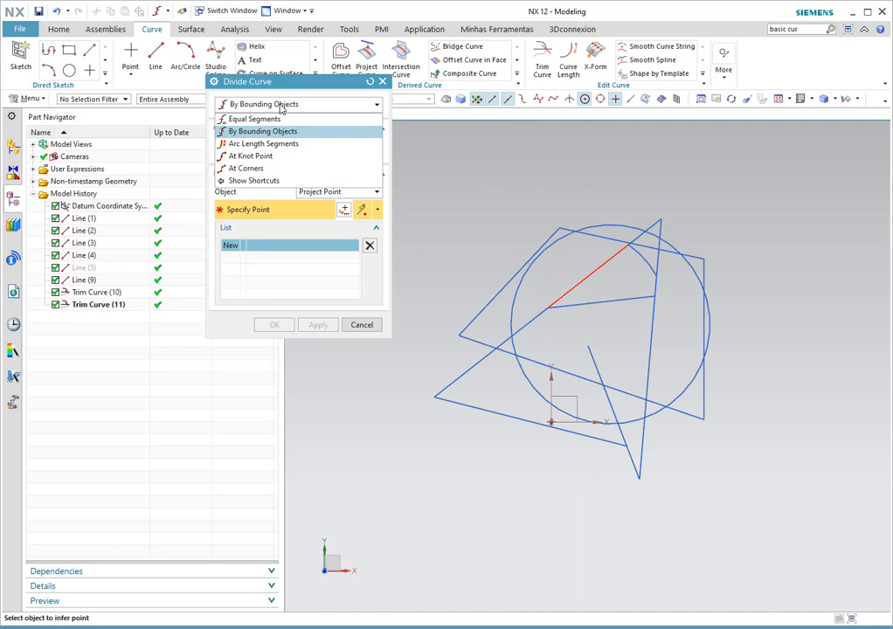
- Divide Line (4) into 10 mm arc length segments, accepting removal of its parameters
click(278, 145)
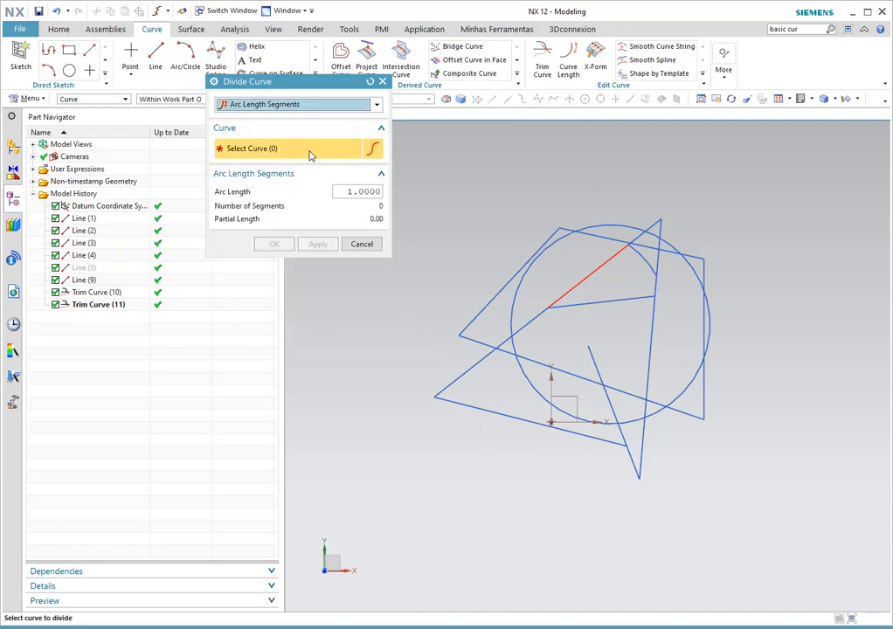
click(350, 191)
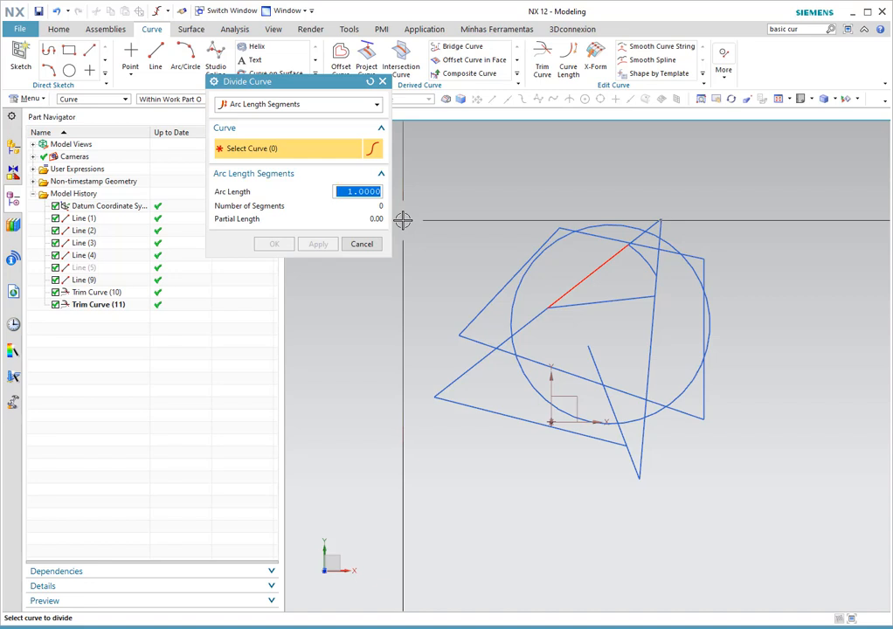
text(10)
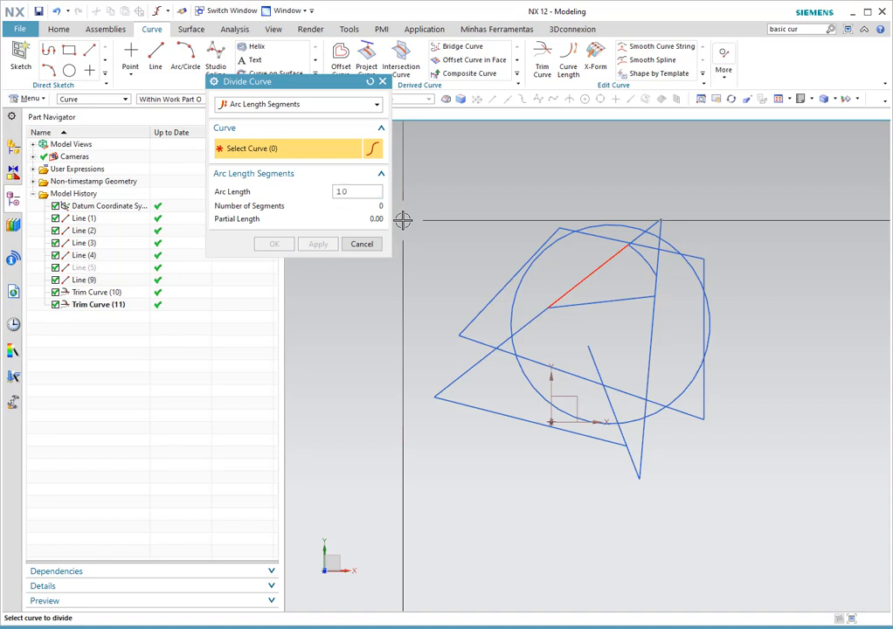
key(Tab)
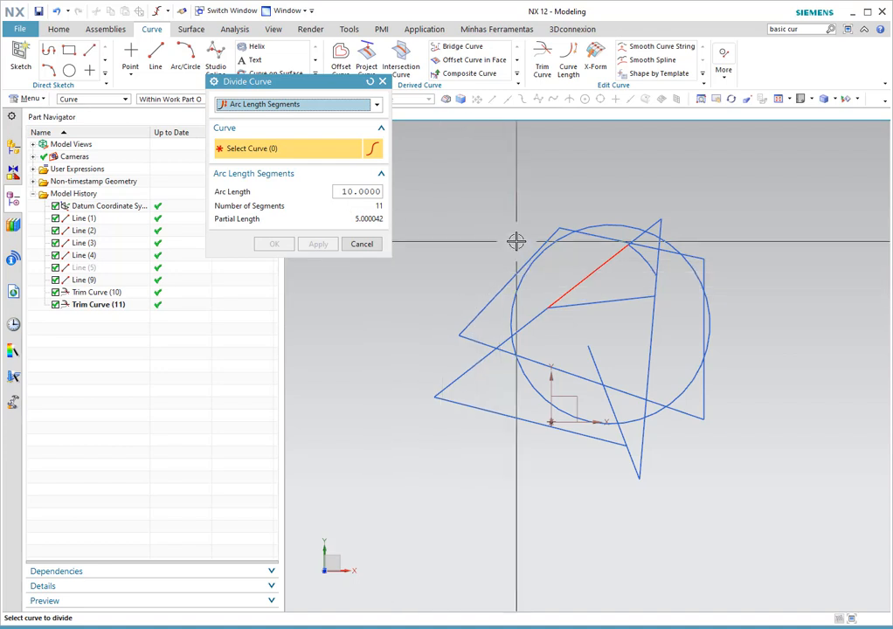
click(500, 284)
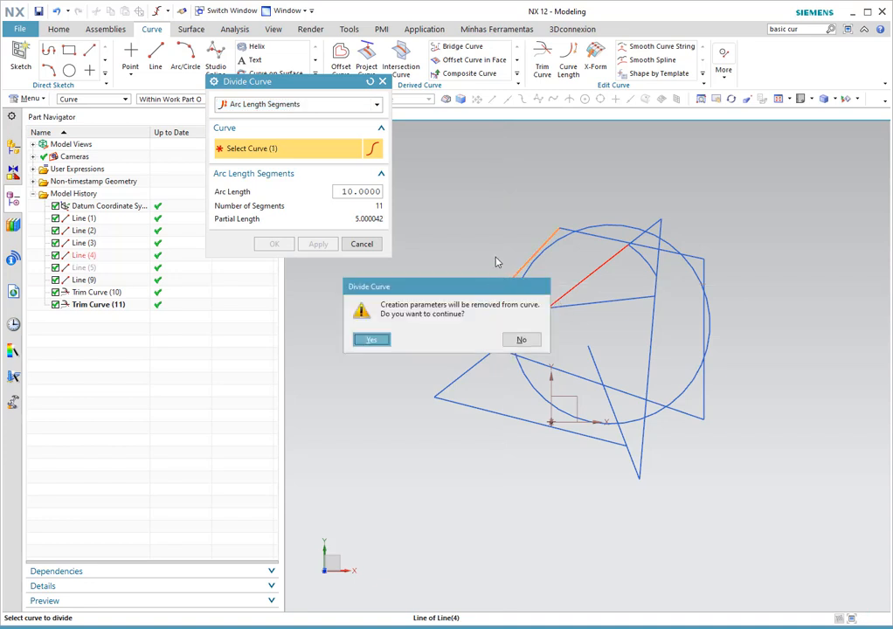
click(373, 340)
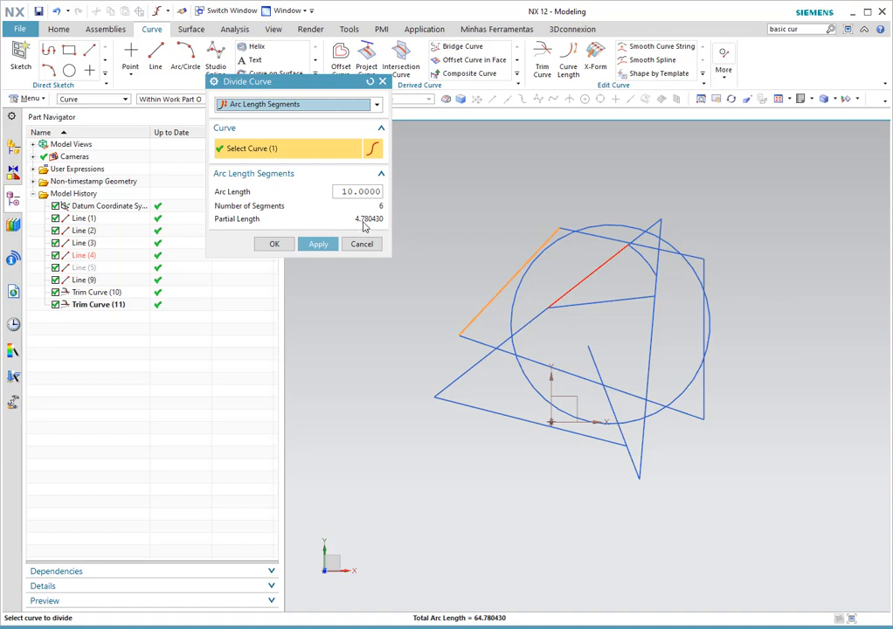
click(276, 244)
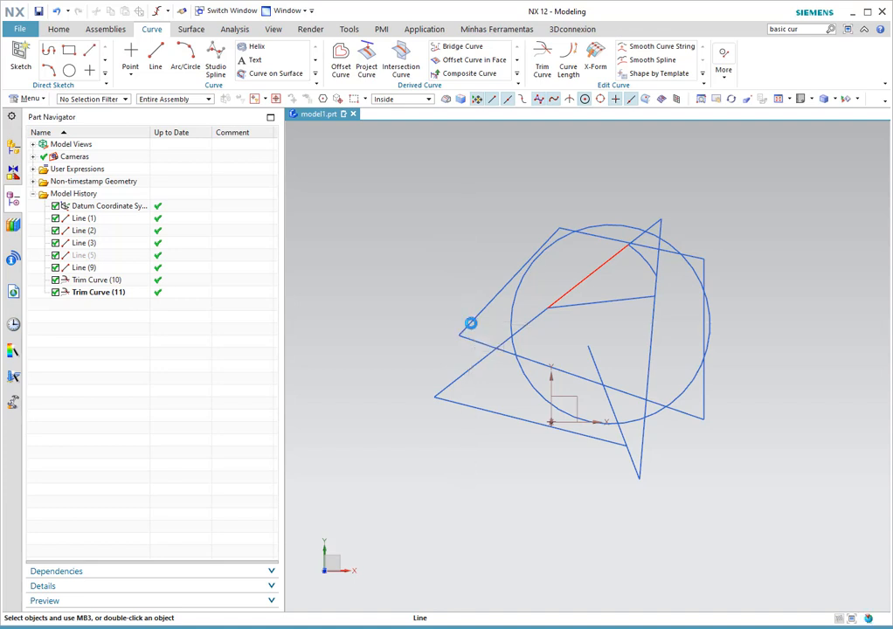
click(472, 304)
click(618, 269)
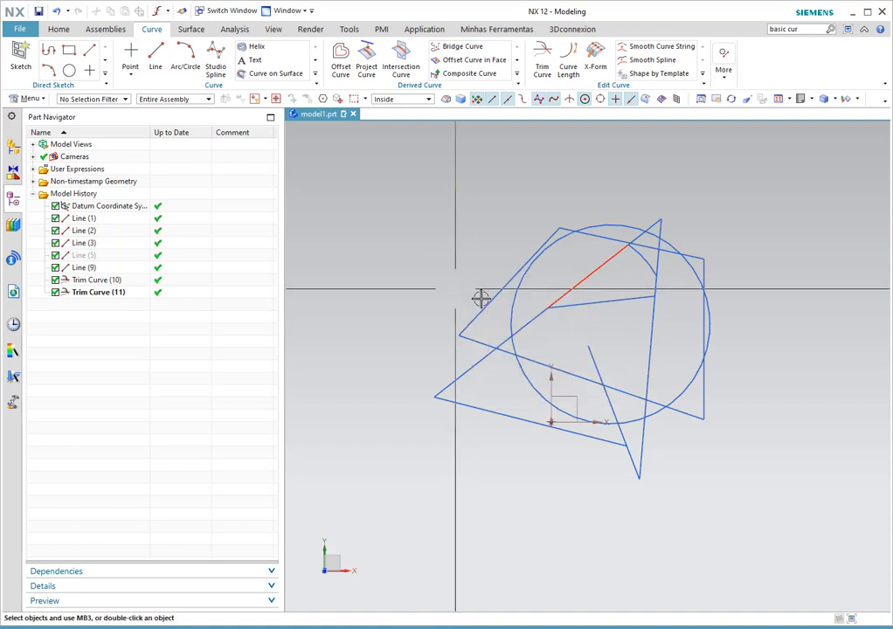
click(482, 307)
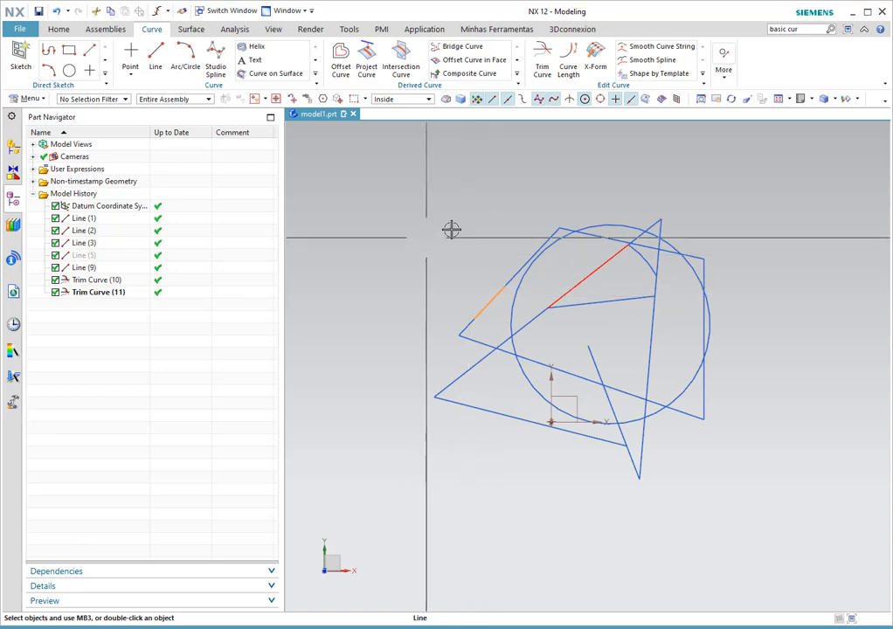
click(500, 273)
scroll(499, 272, up, 5)
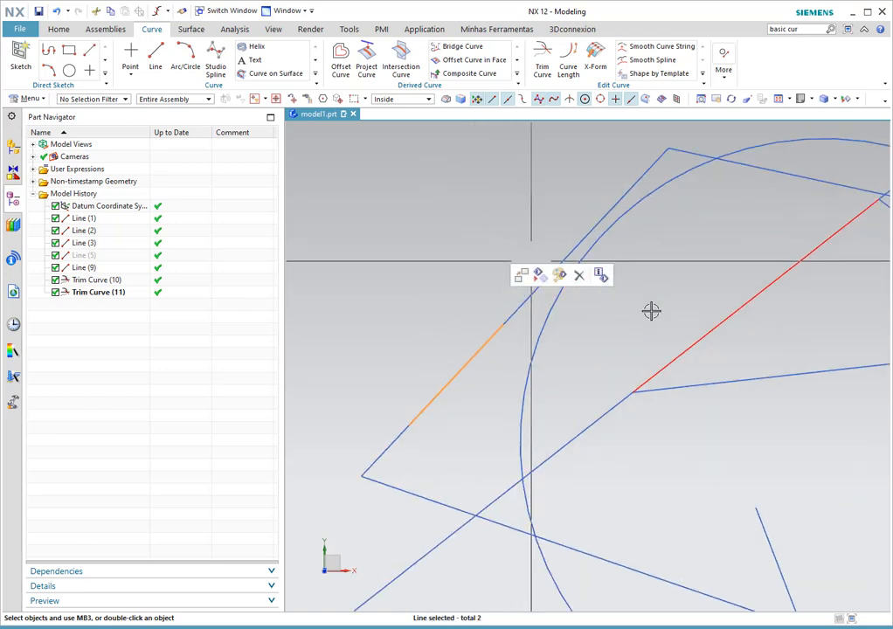
click(561, 259)
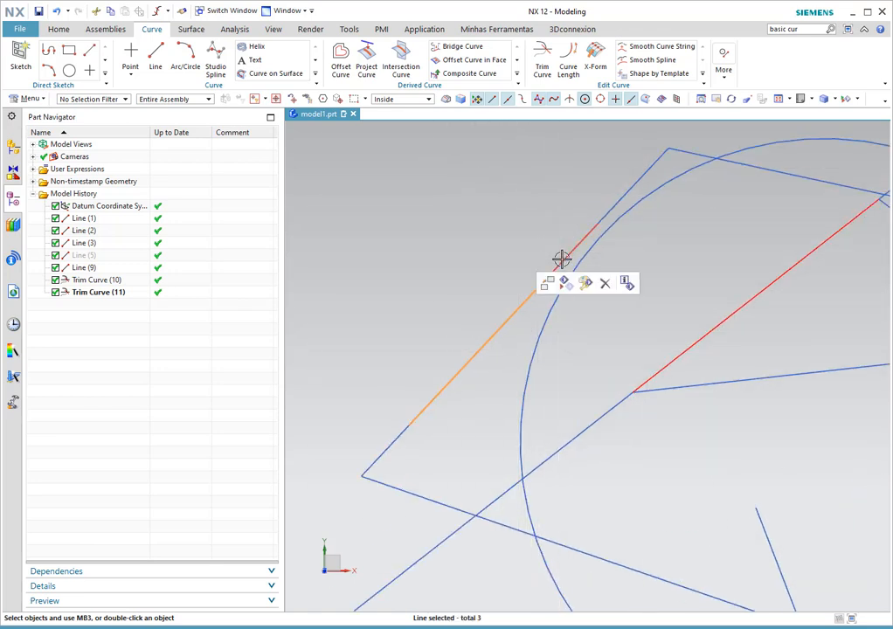
click(622, 199)
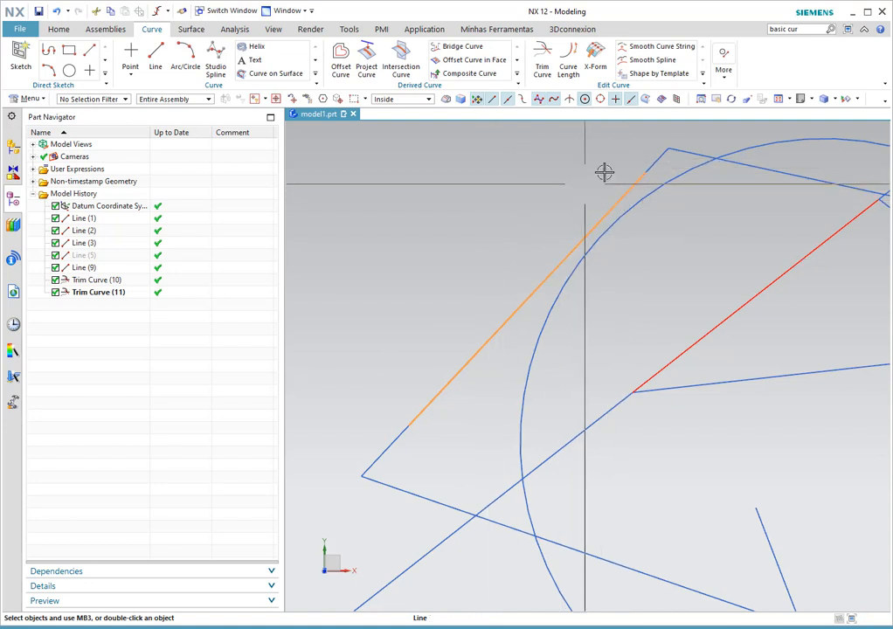
click(650, 167)
scroll(664, 153, up, 3)
scroll(619, 139, down, 1)
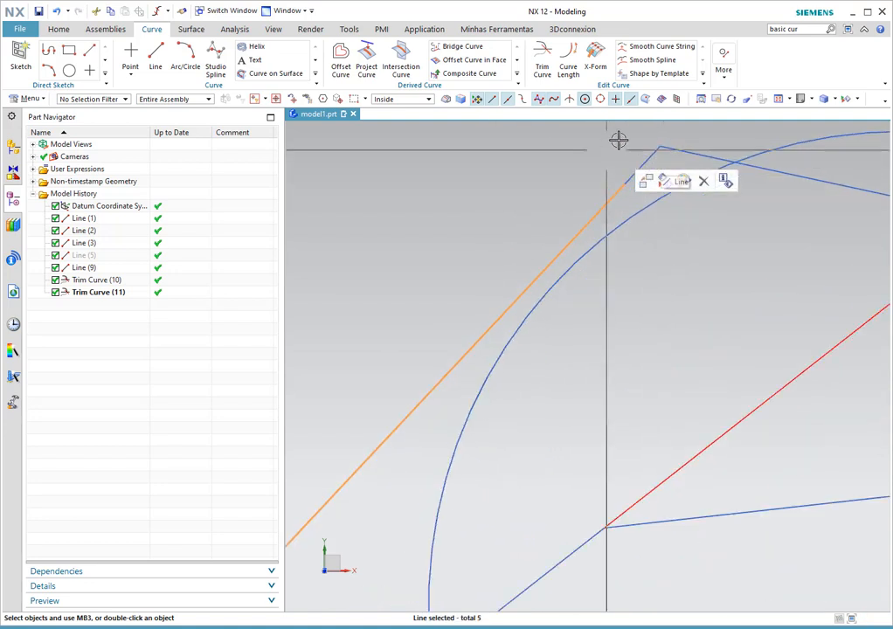
scroll(617, 140, down, 4)
click(462, 328)
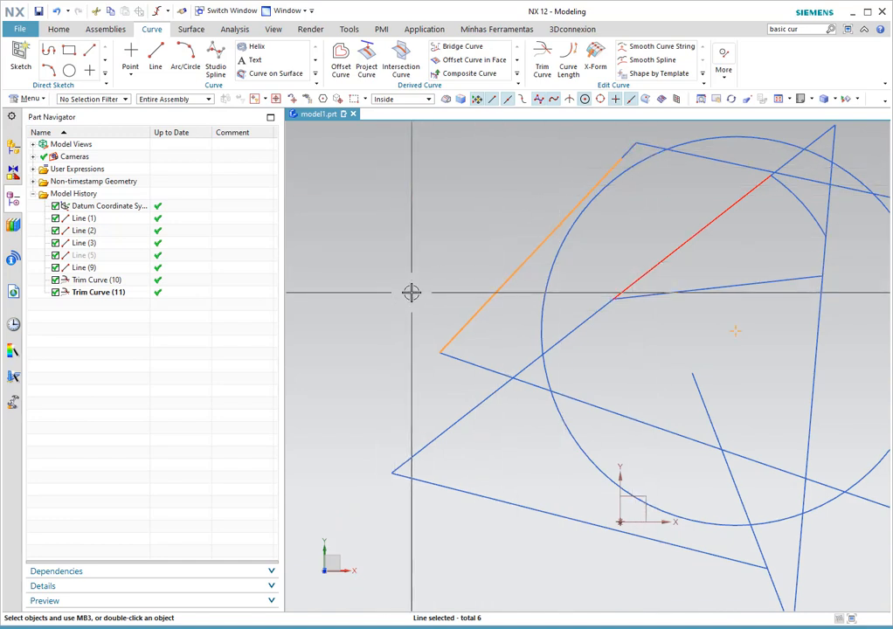
scroll(410, 292, down, 5)
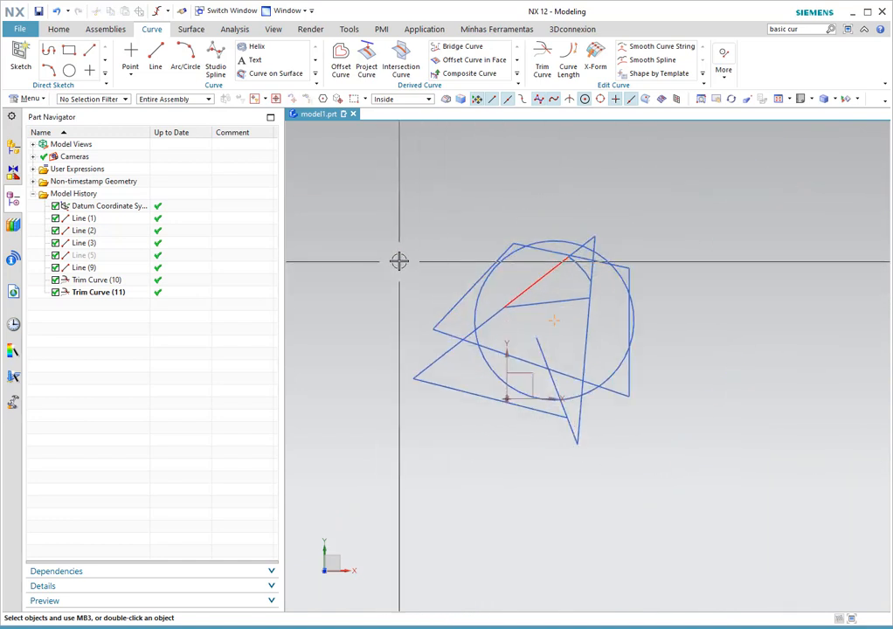